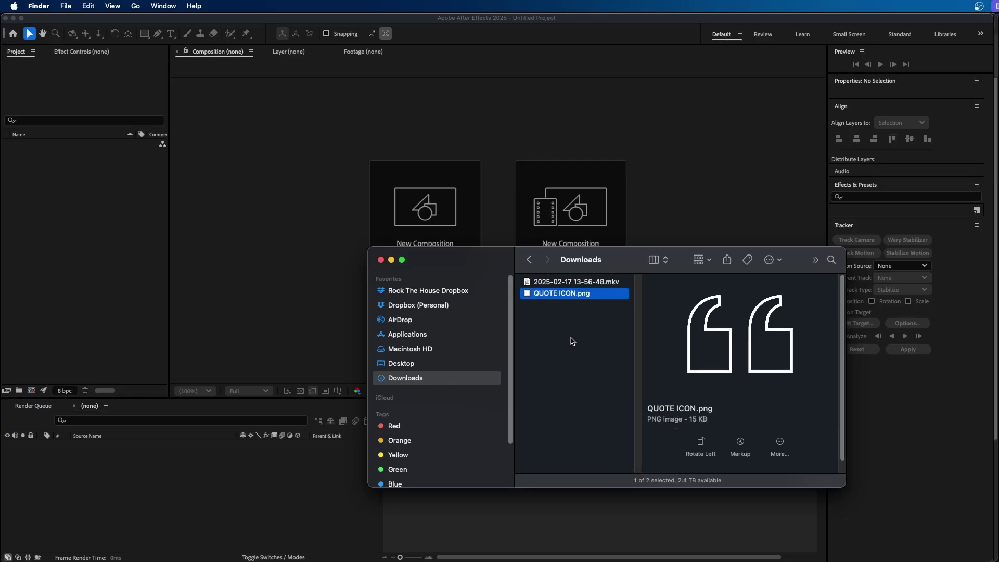
- Preview QUOTE ICON.png from the Downloads folder and import it into the After Effects project
key(space)
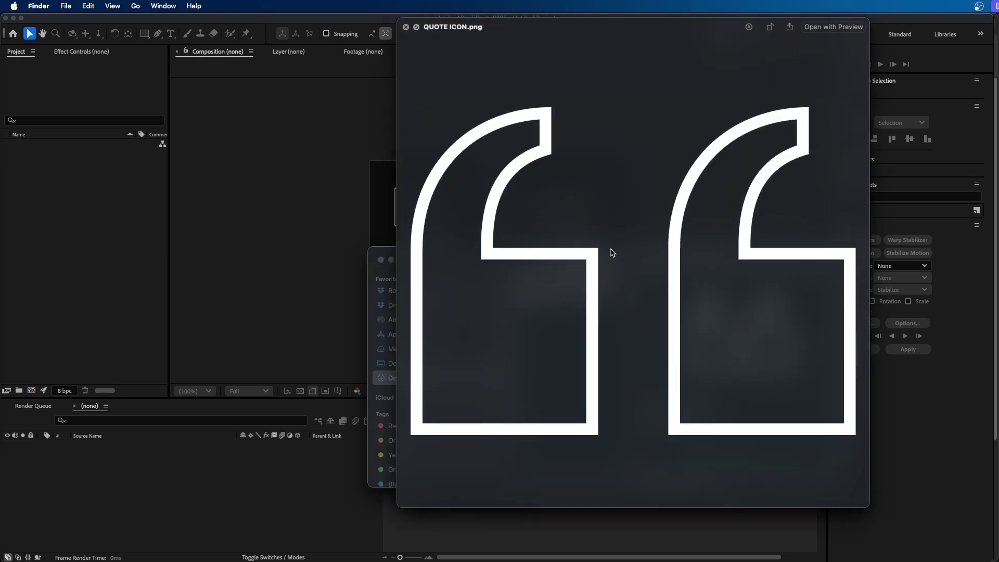
key(space)
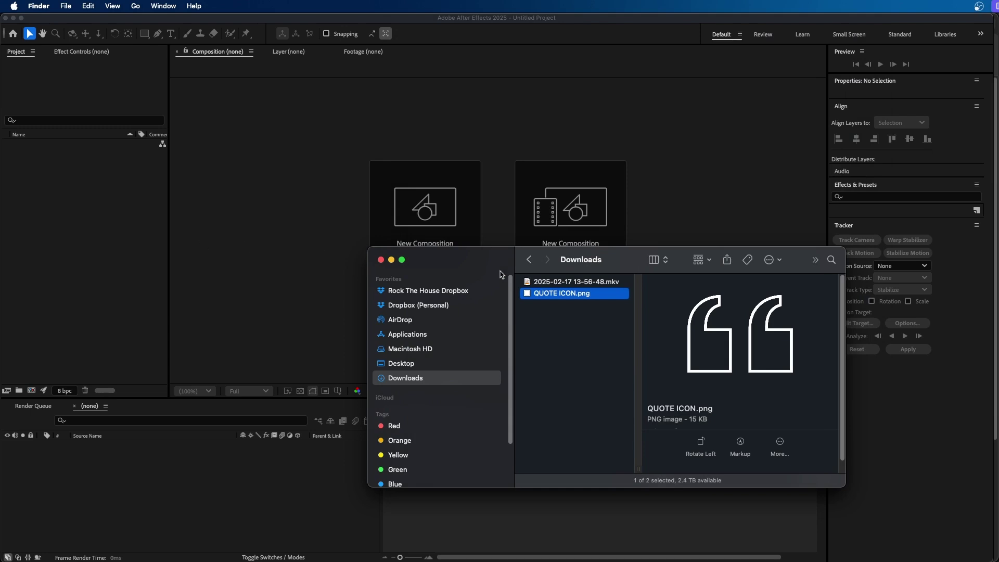
drag(567, 294, 82, 213)
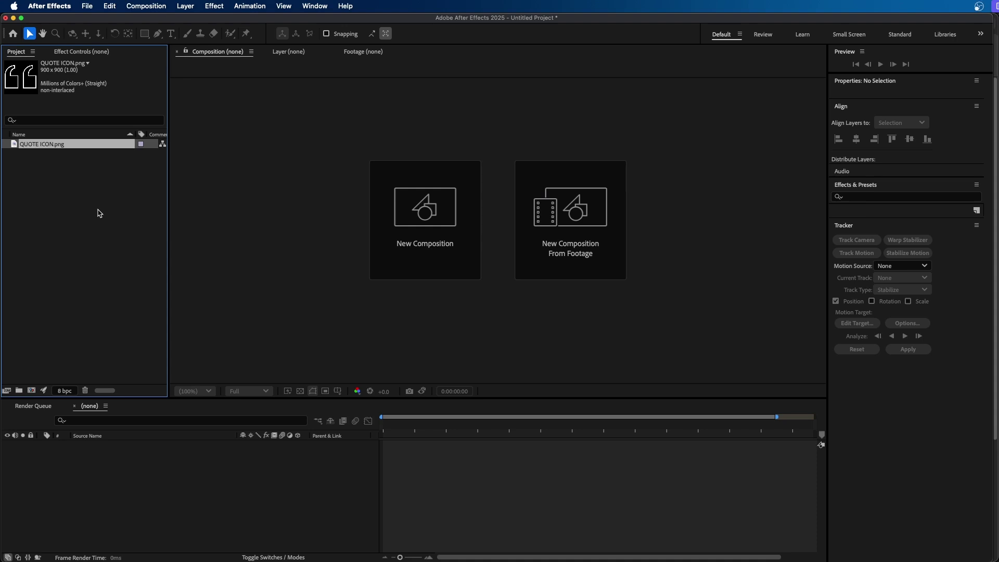
click(99, 214)
- Create a composition named QUOTE ANIMATION with the HD 1920x1080, 29.97 fps preset
click(146, 5)
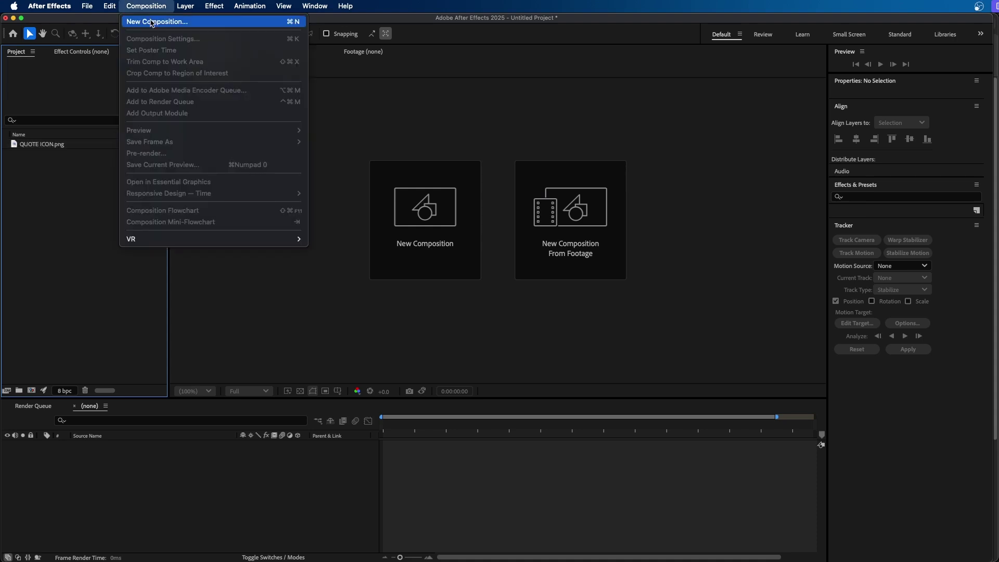
click(134, 19)
text(QUOTE ANIMATION)
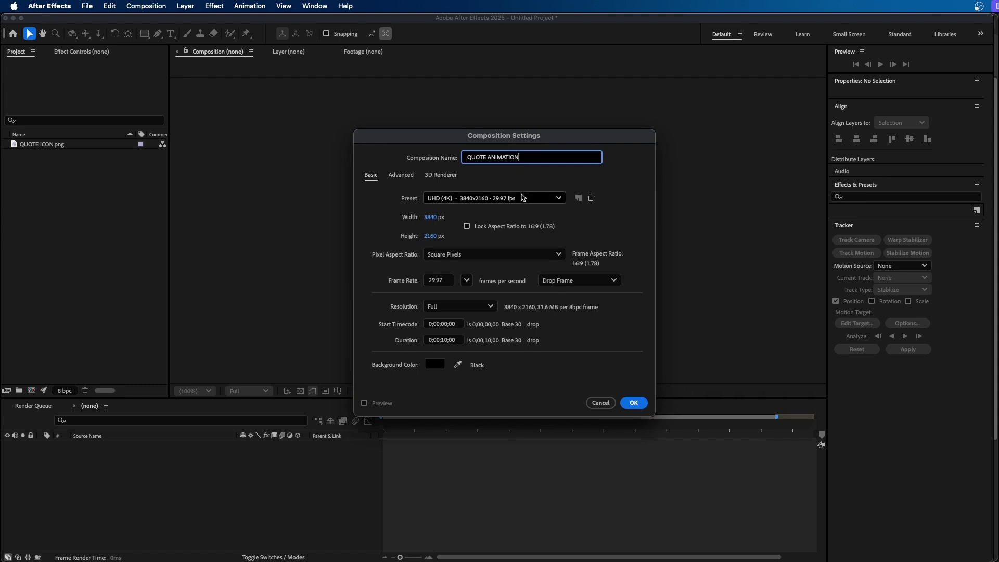
click(521, 200)
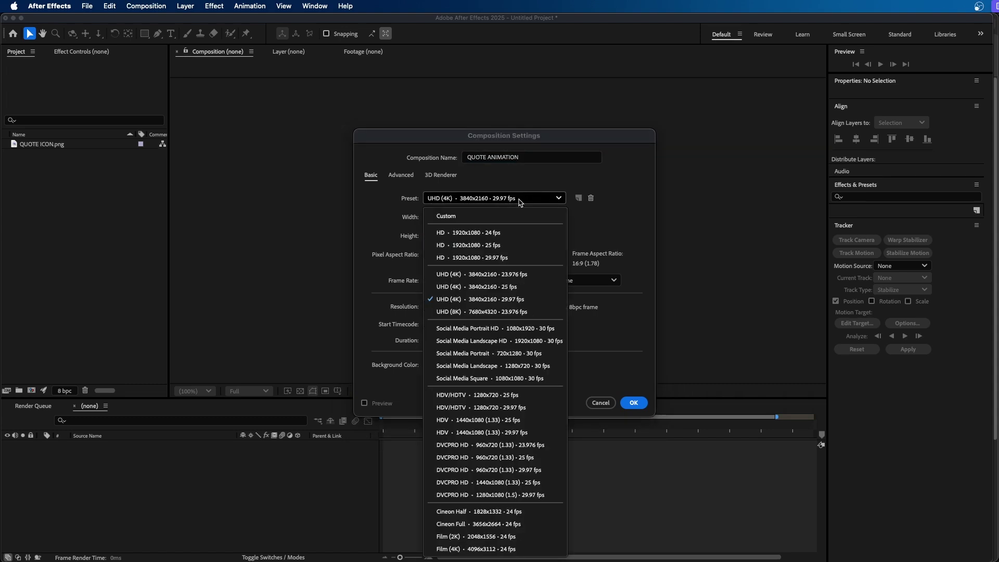
click(500, 258)
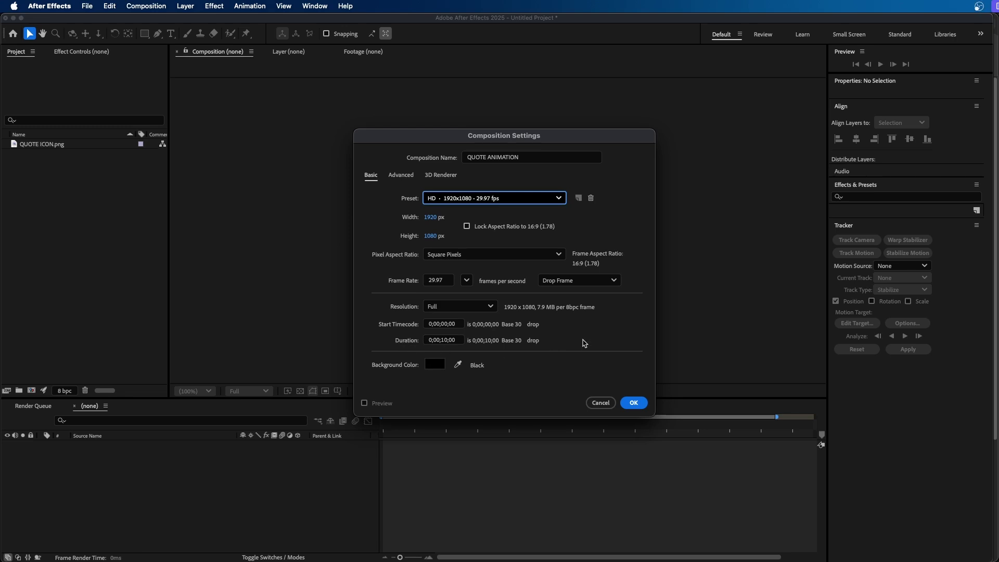
click(634, 403)
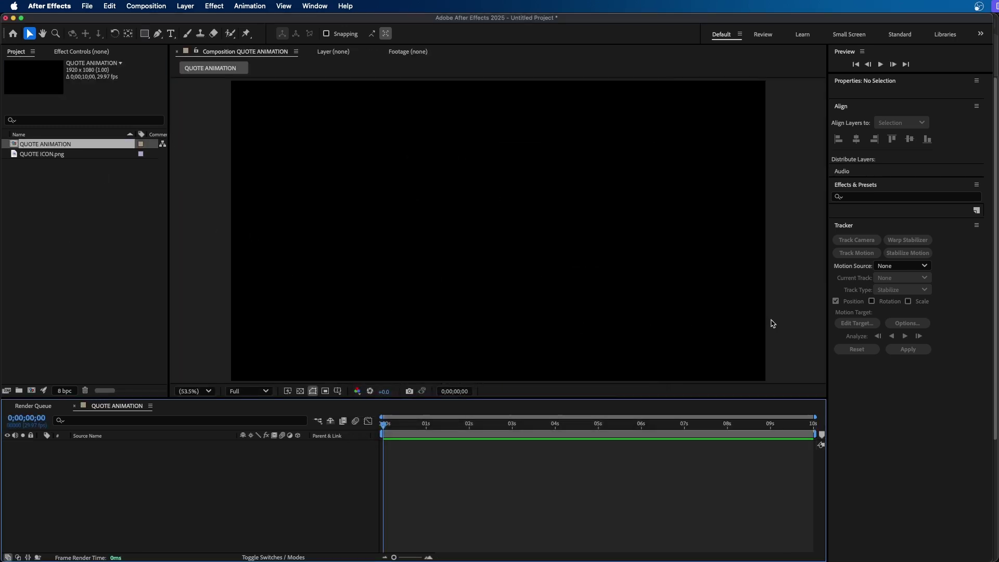
- Add a composition-sized solid layer in dark blue, colour 00374F
click(185, 6)
mouse_move(185, 21)
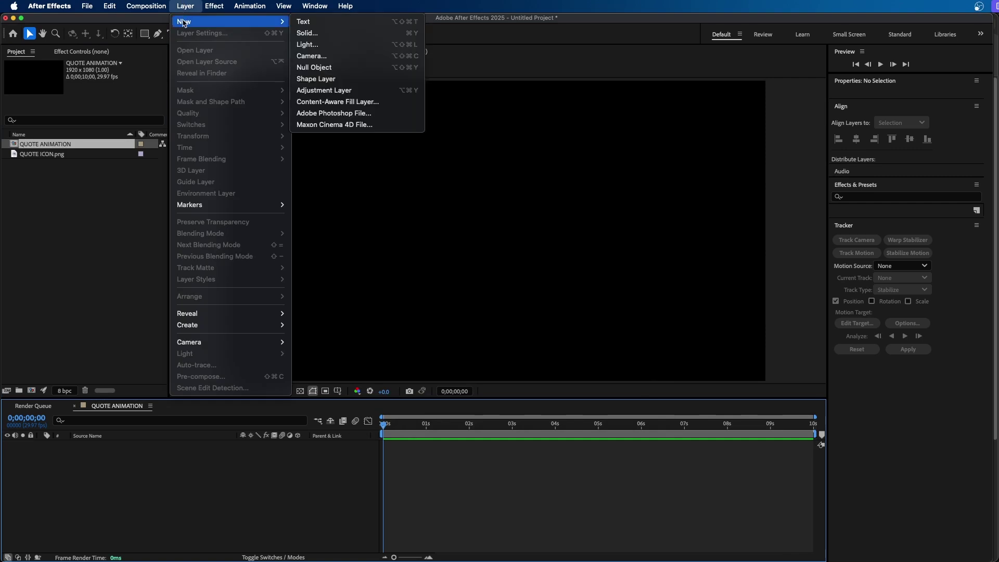
click(318, 33)
drag(756, 221, 393, 158)
click(464, 356)
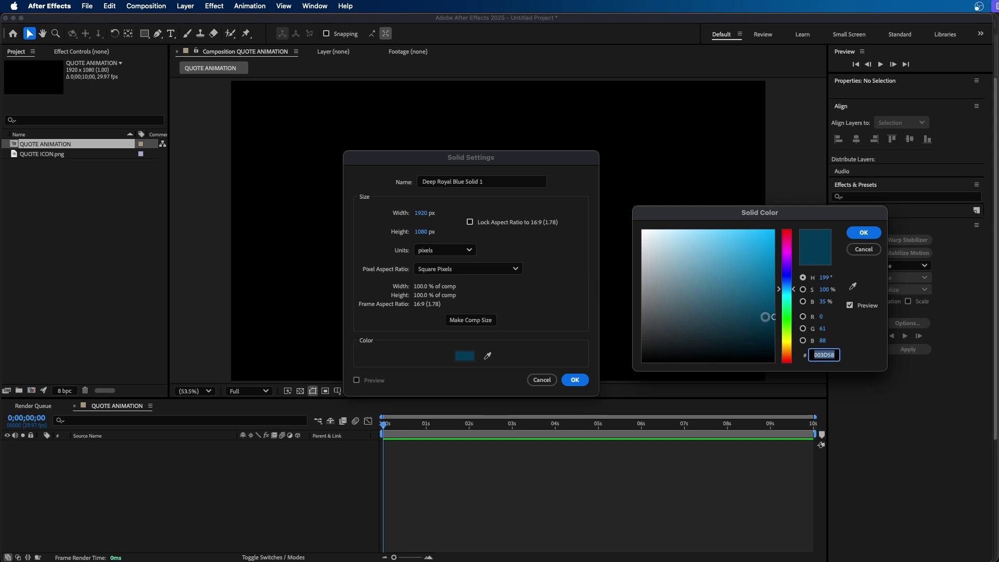
drag(771, 318, 774, 322)
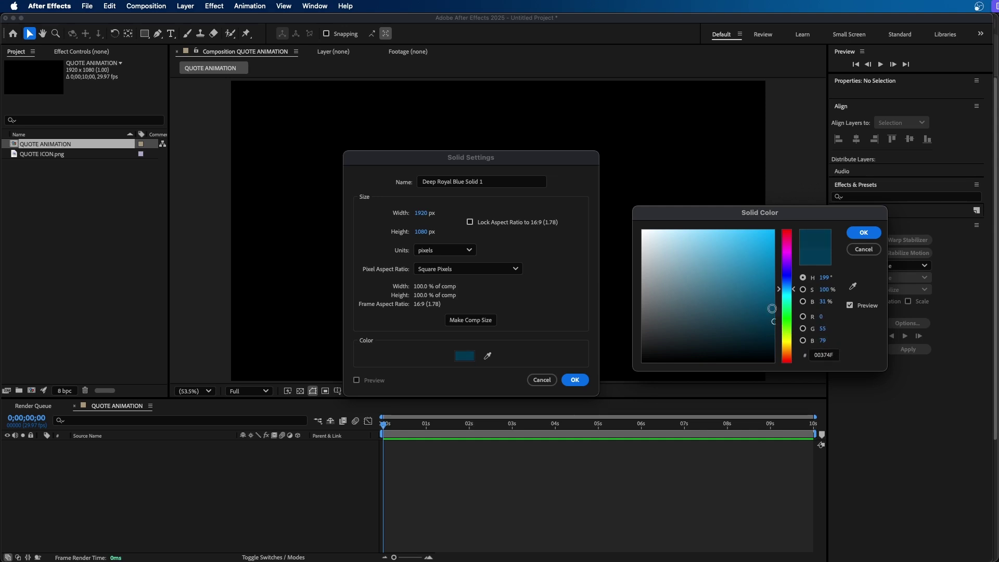
click(864, 233)
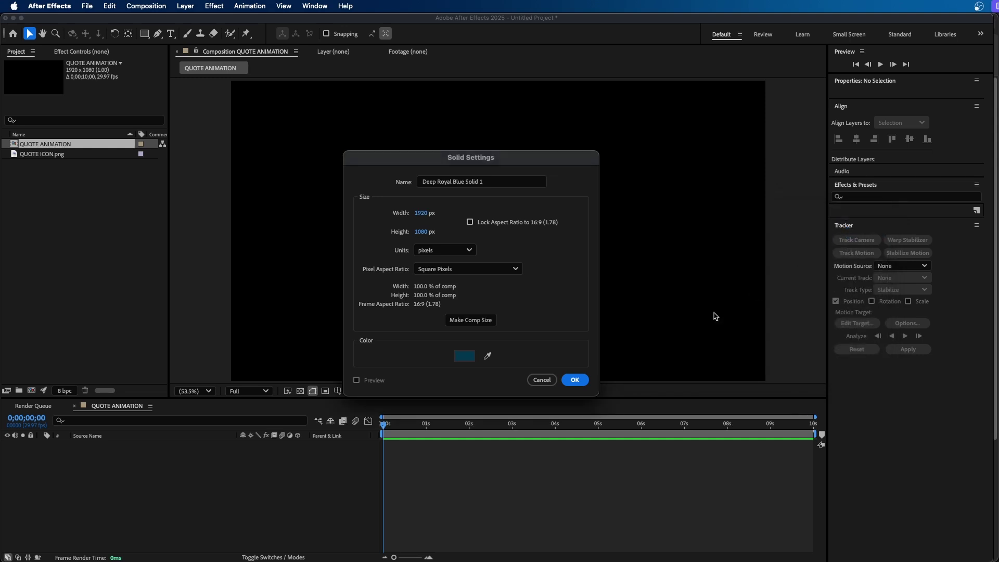
click(576, 380)
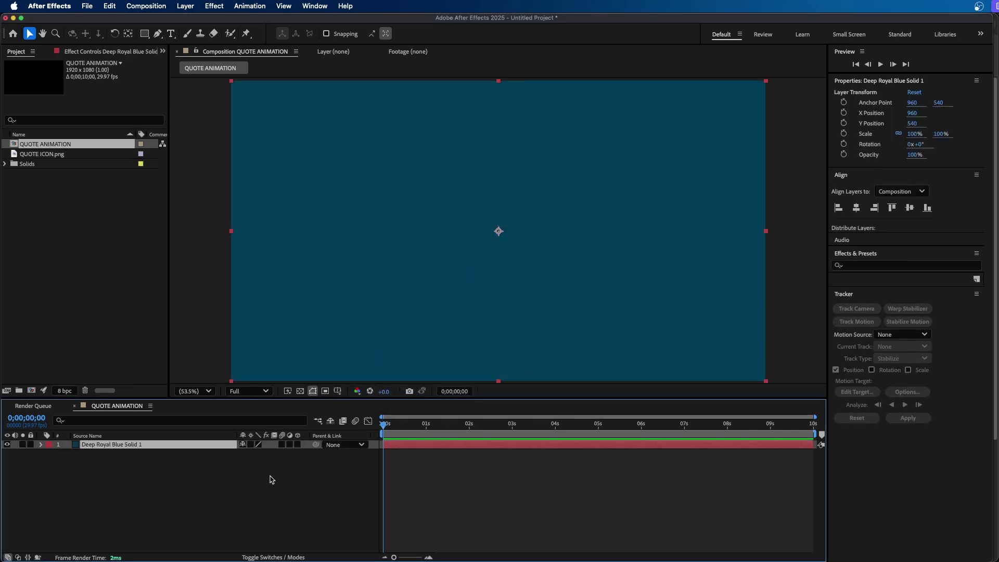
- At 33.3% view magnification, draw a rectangular mask on the blue solid covering the lower half of the frame and extending past its edges
click(207, 392)
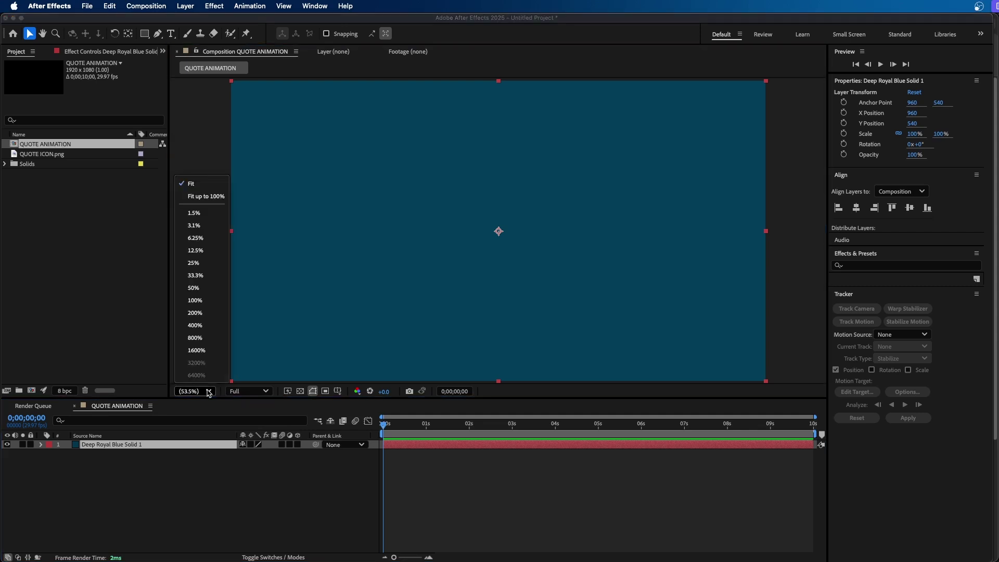
click(218, 275)
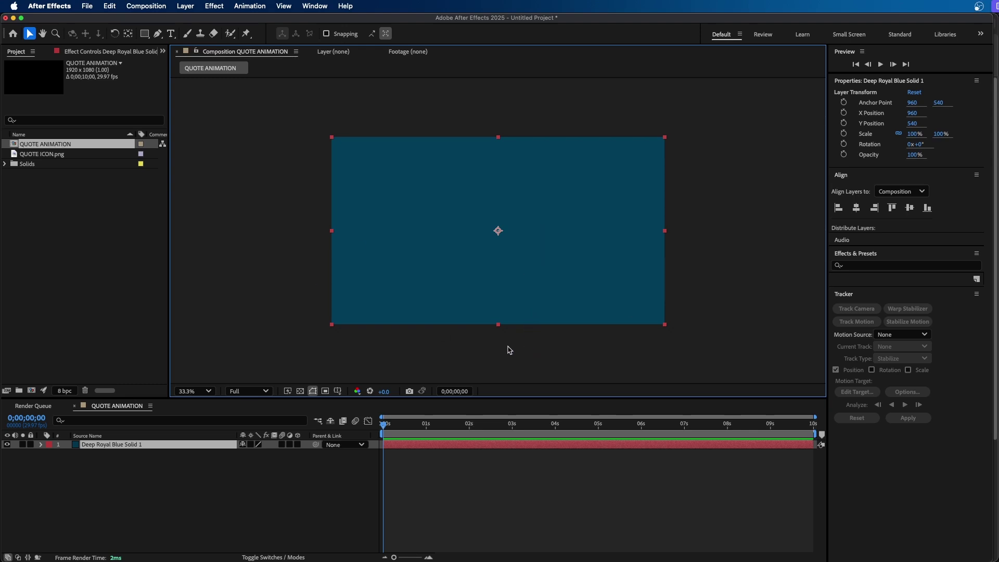
click(145, 34)
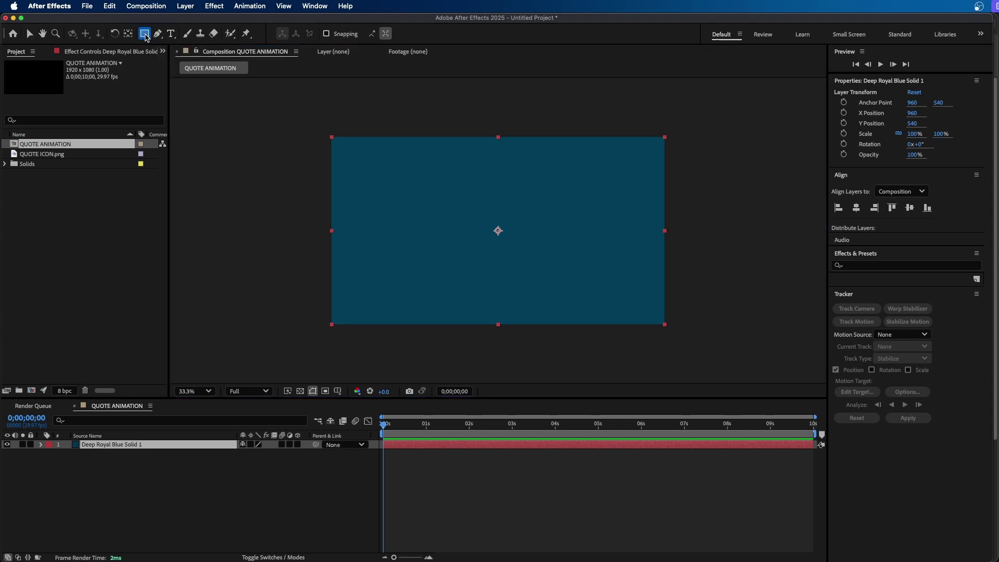
mouse_move(254, 235)
mouse_down()
mouse_move(718, 367)
mouse_move(759, 362)
mouse_up()
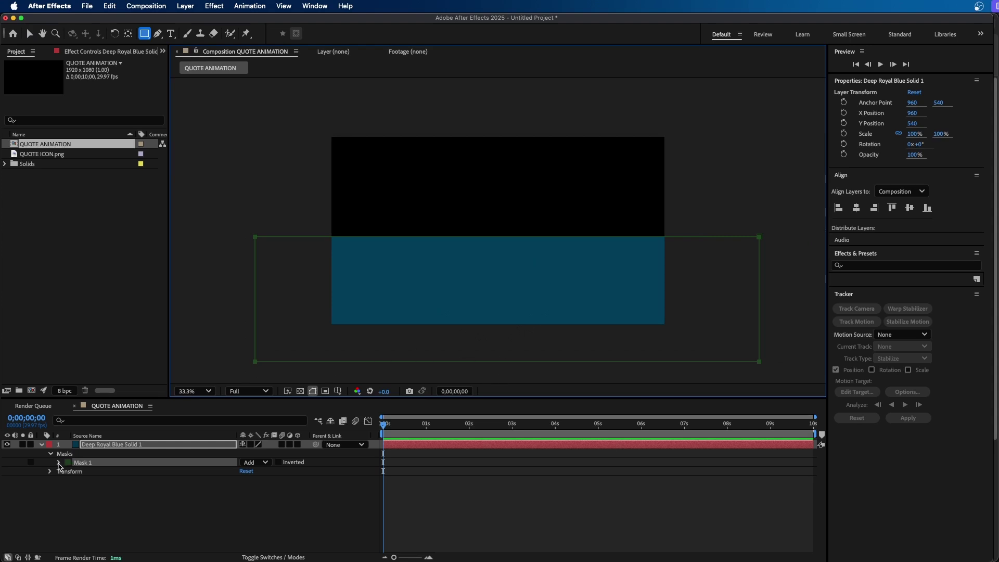
- Set the Mask Feather of the solid's mask to 463 pixels
click(59, 463)
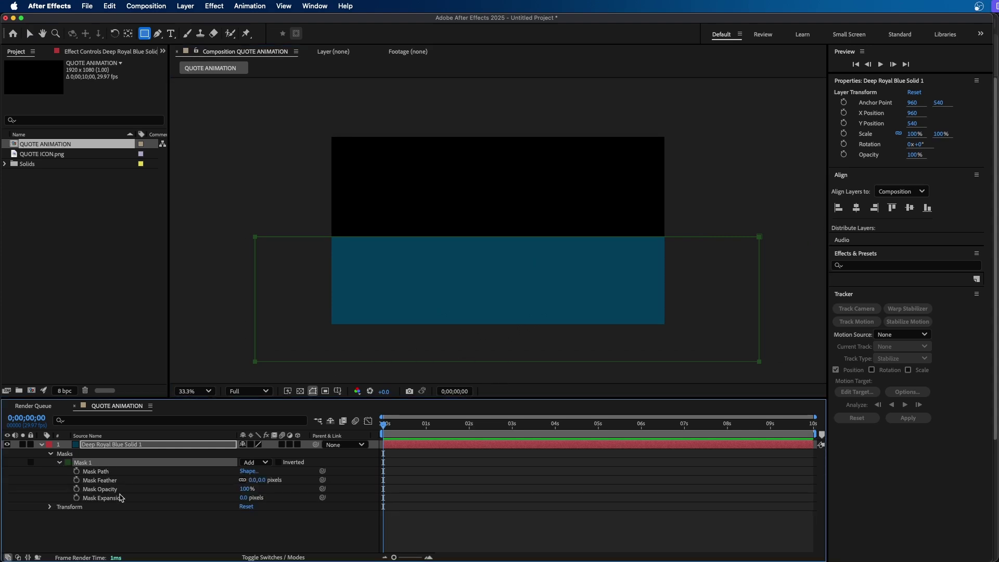
click(112, 483)
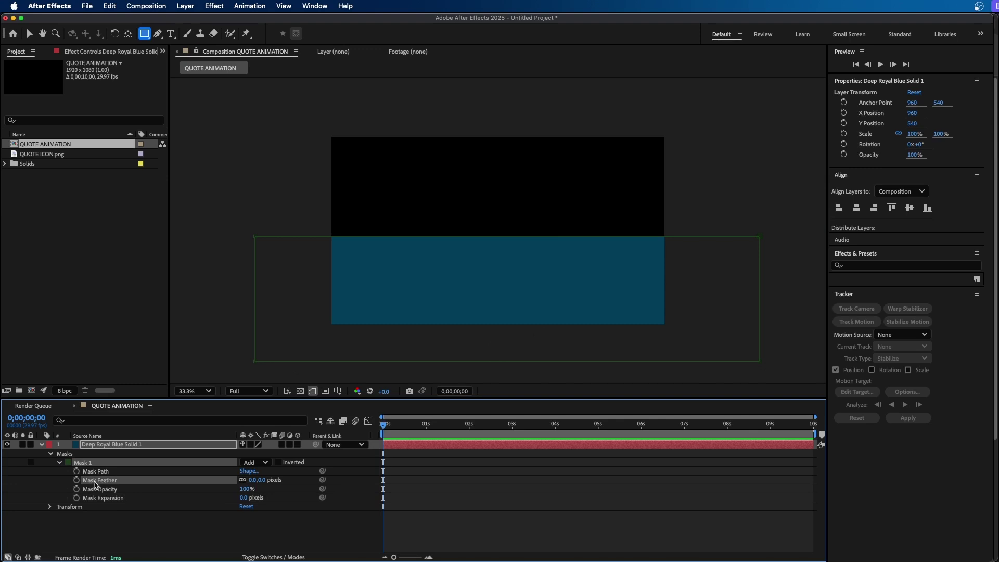
drag(252, 480, 466, 457)
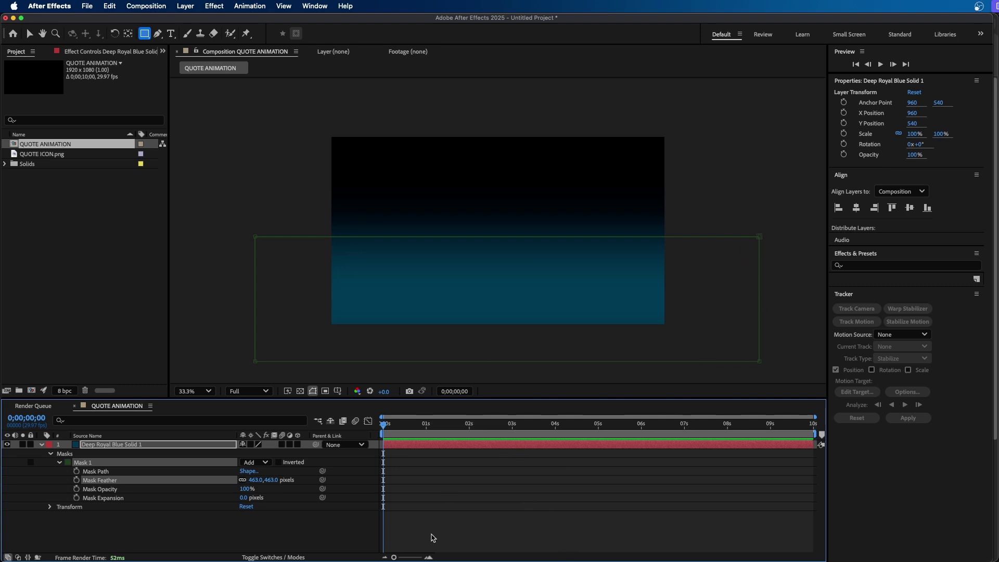
click(458, 537)
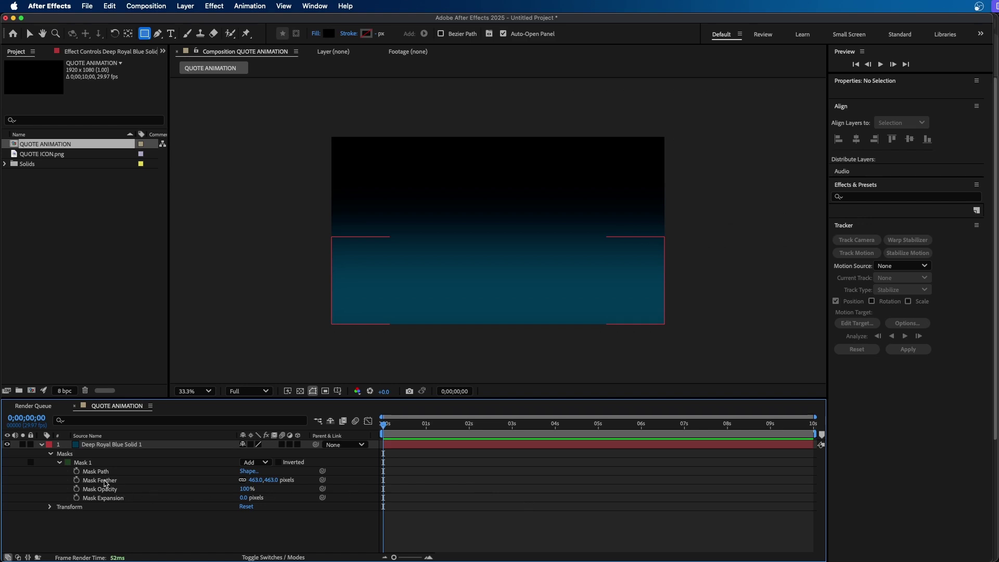
- Switch to the Selection tool and move the solid's mask slightly upward in the frame
click(84, 463)
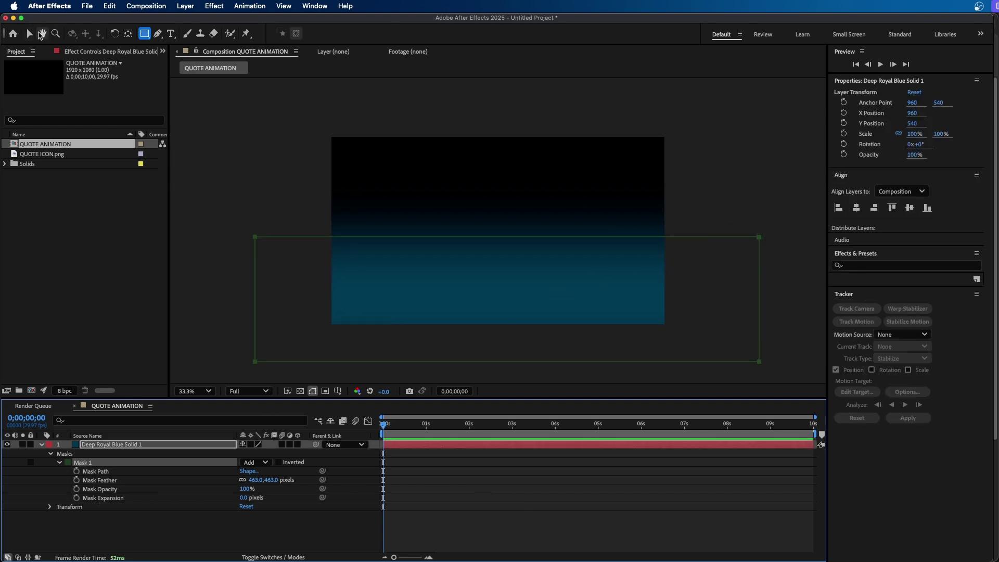
click(30, 33)
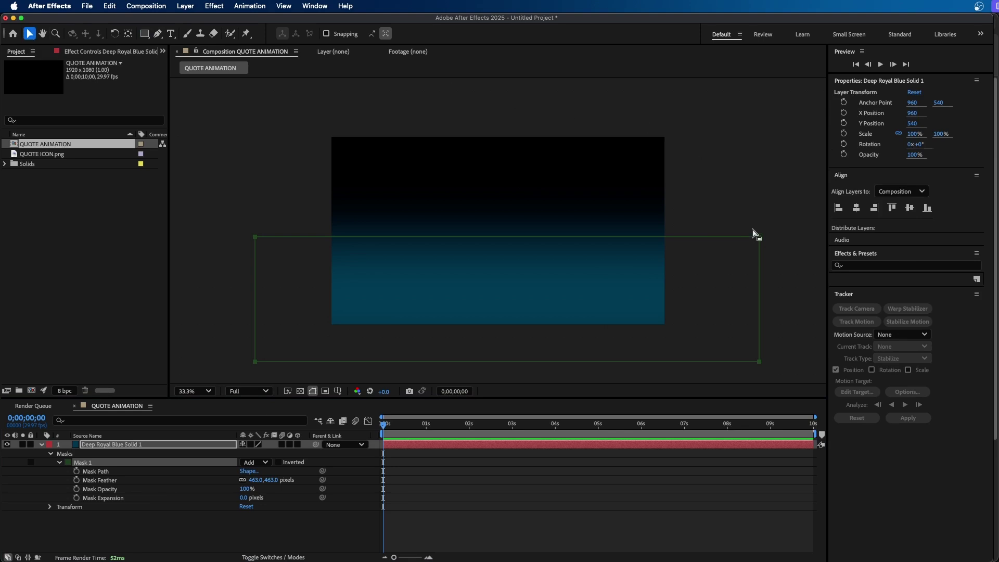
mouse_move(754, 233)
mouse_down()
mouse_move(770, 281)
mouse_move(755, 245)
mouse_move(753, 307)
mouse_move(754, 221)
mouse_up()
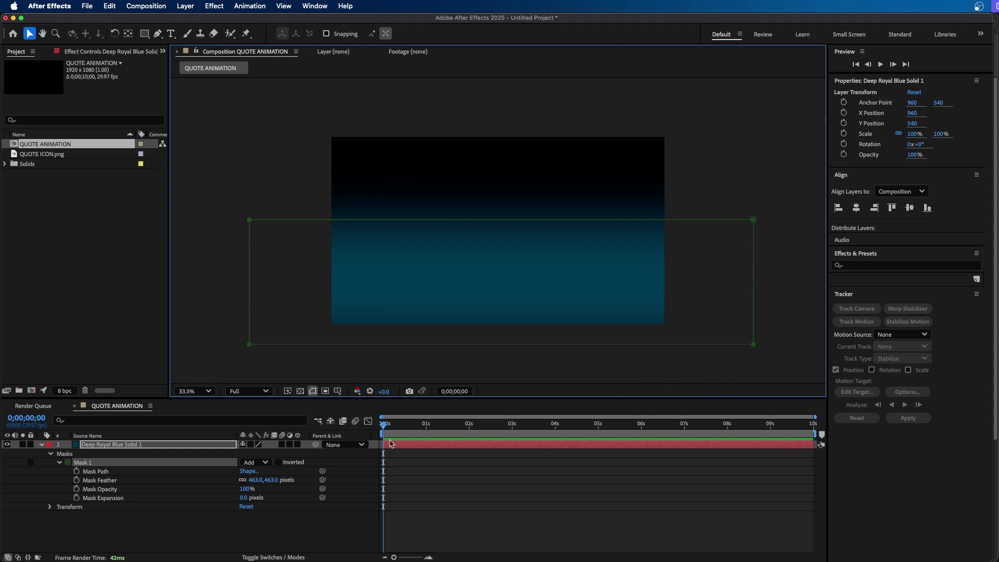
click(458, 495)
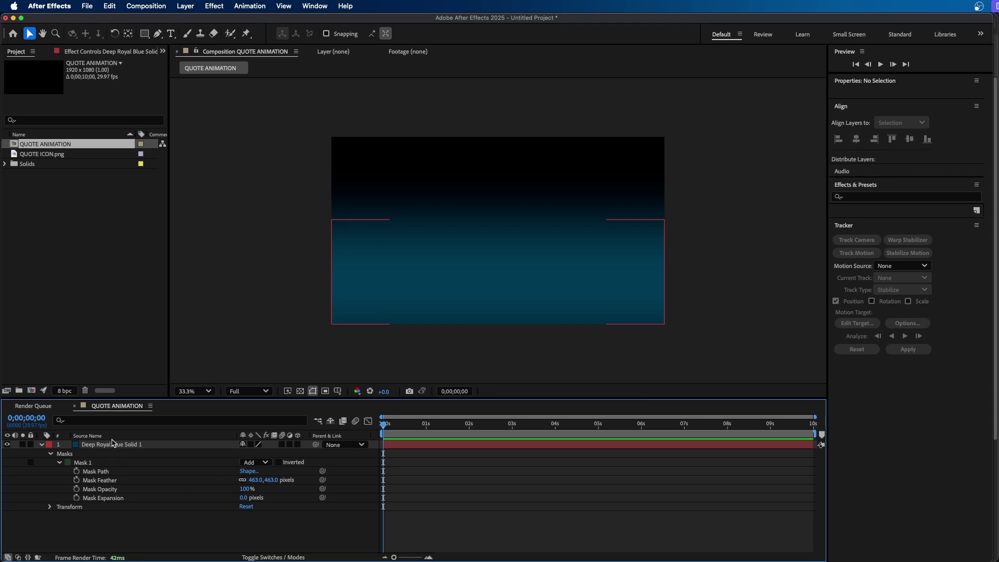
click(110, 445)
drag(757, 223, 786, 217)
key(super+z)
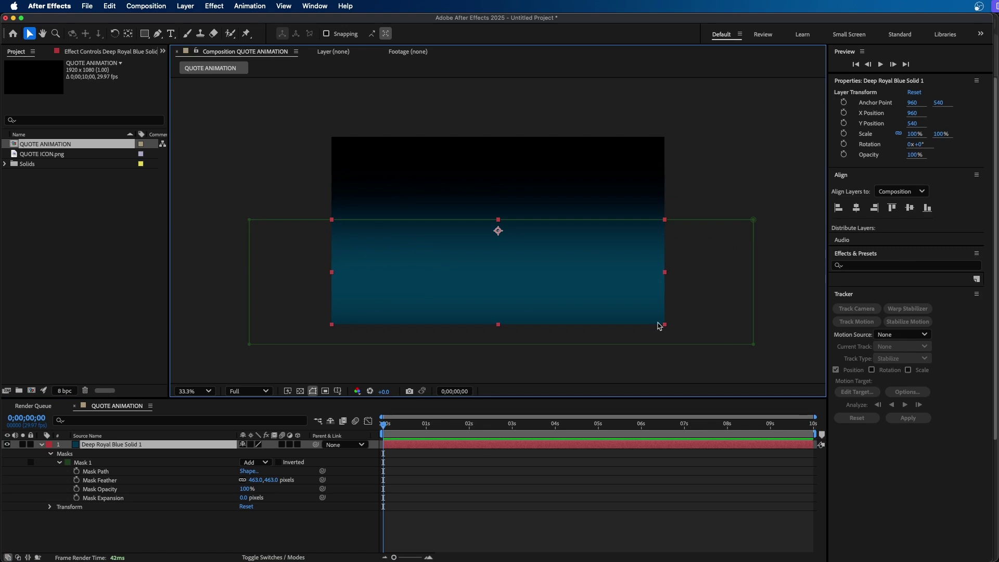
click(514, 535)
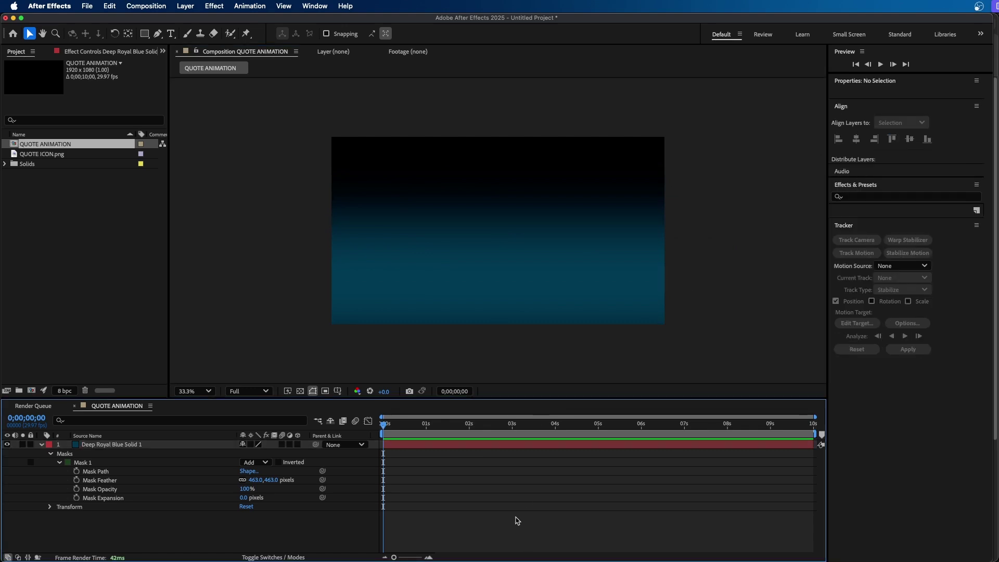
- Move the solid's mask down so the blue gradient fills only the lower part of the frame
click(91, 464)
drag(753, 219, 740, 273)
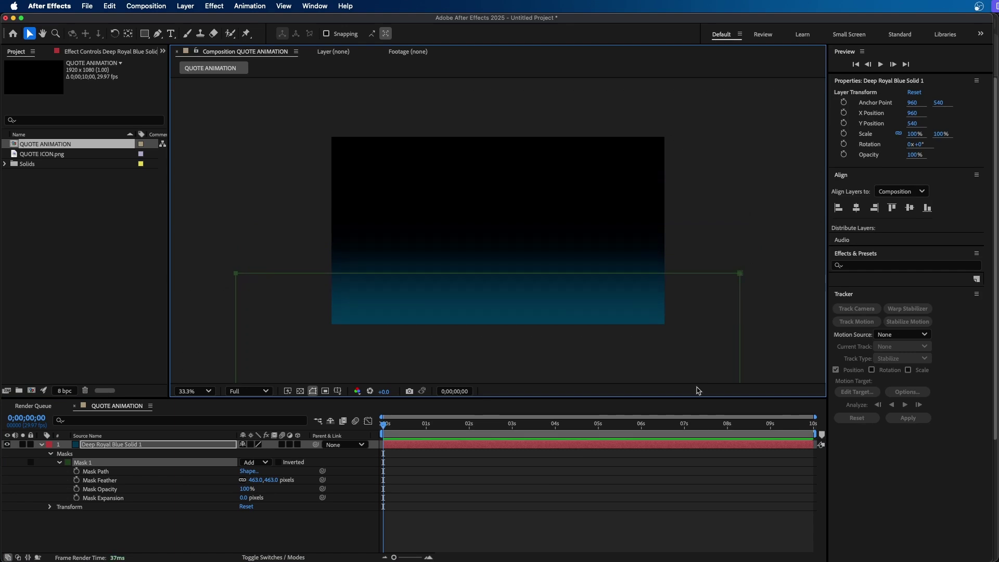
click(534, 533)
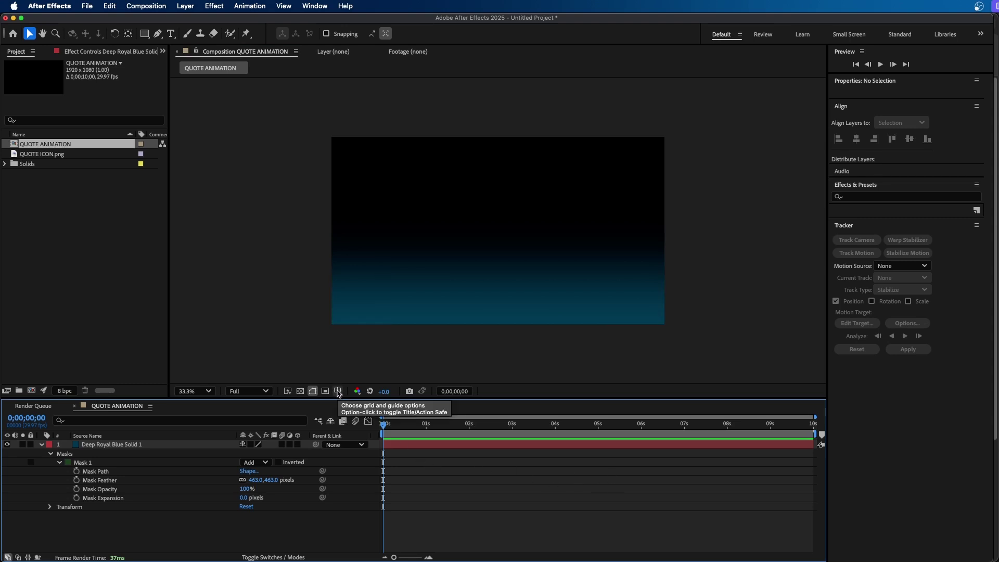
- Show the Title/Action Safe guides and add QUOTE ICON.png to the composition above the blue solid
click(338, 392)
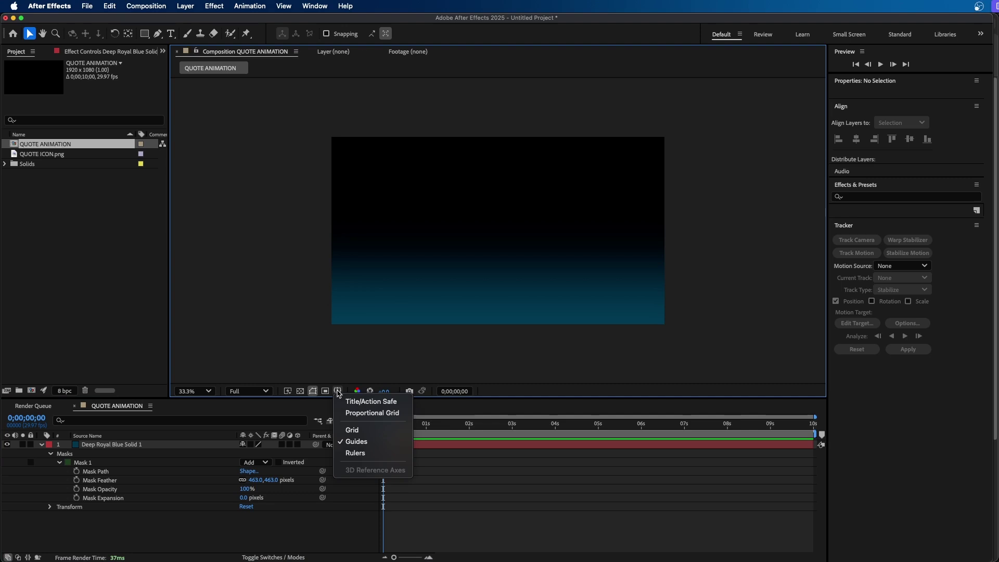
click(370, 403)
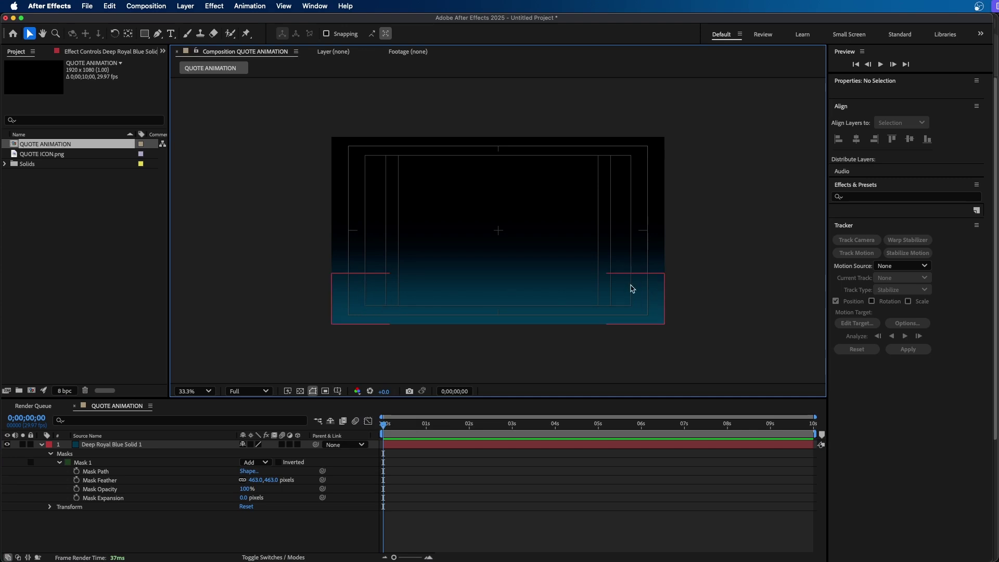
drag(37, 156, 545, 246)
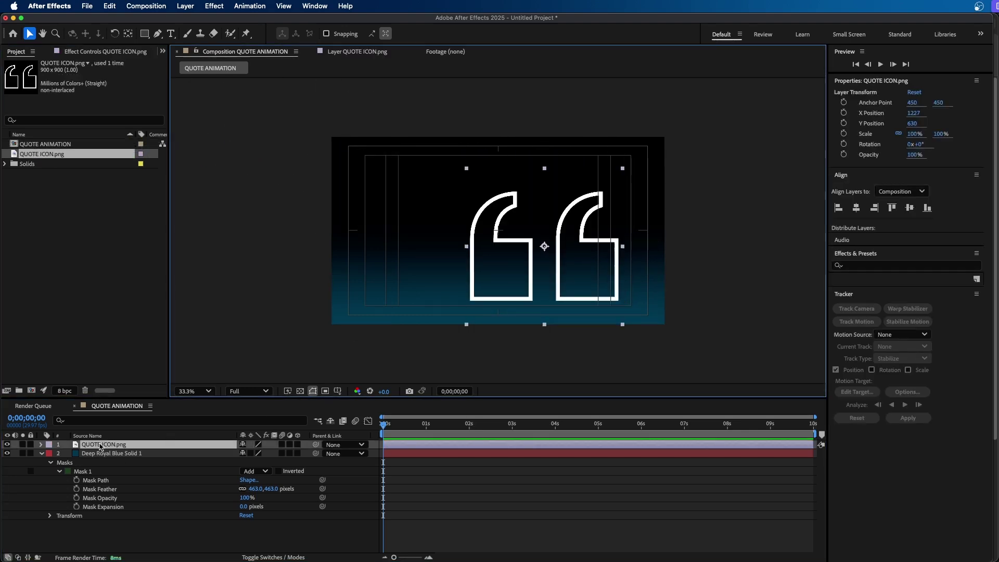
- Scale the quote icon to 21% and place it in the lower-left corner of the title-safe area, at about X 285, Y 906
key(s)
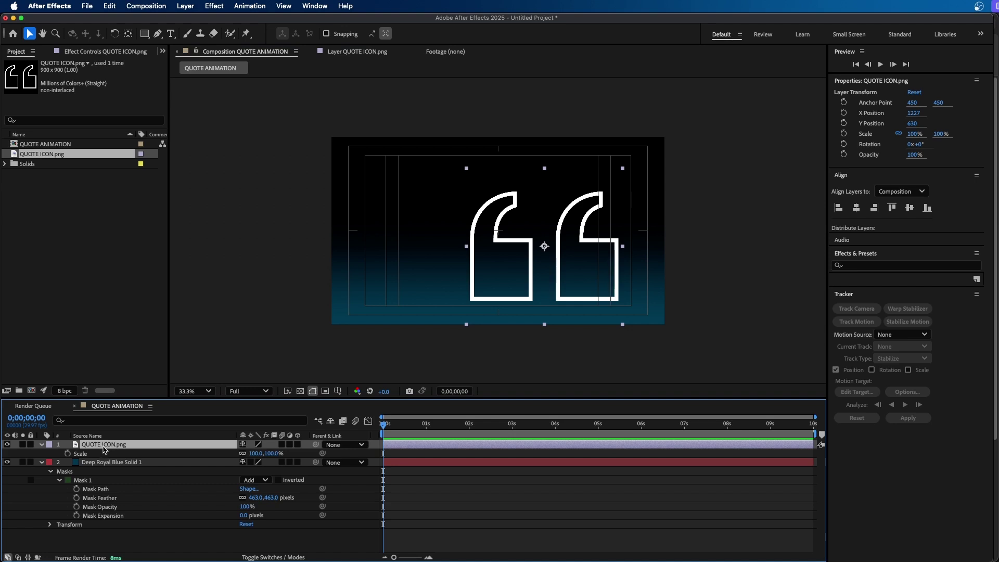
drag(255, 453, 221, 462)
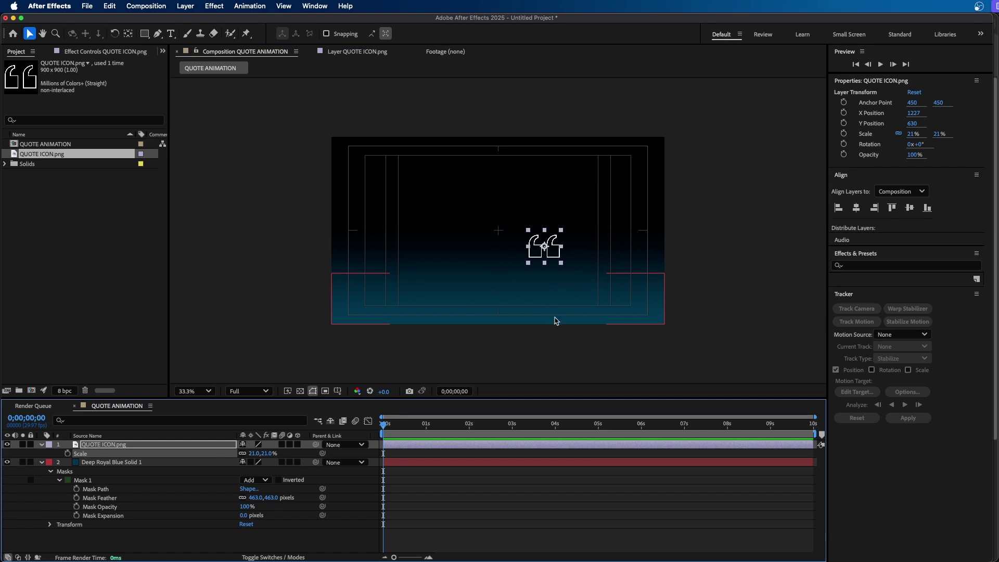
drag(553, 255, 391, 308)
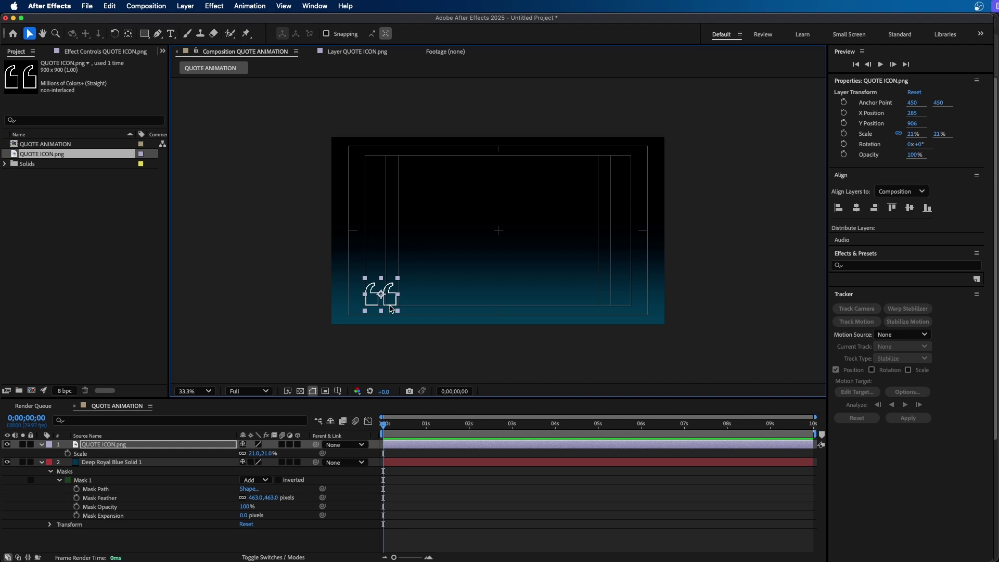
- Nudge the quote icon against the lower-left corner of the title-safe guides, at about X 282, Y 906.5
key(z)
drag(349, 275, 410, 320)
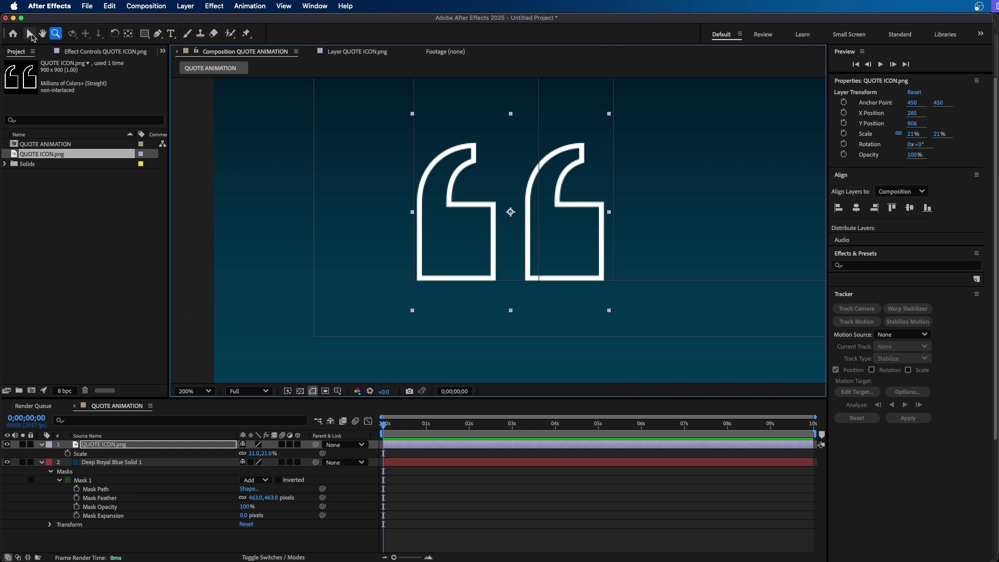
key(v)
drag(422, 281, 419, 282)
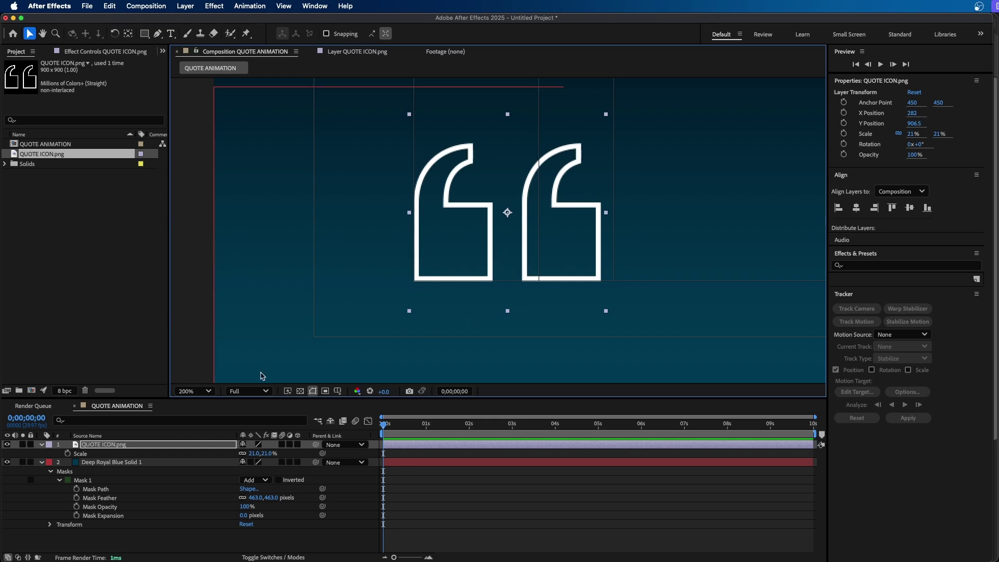
click(186, 394)
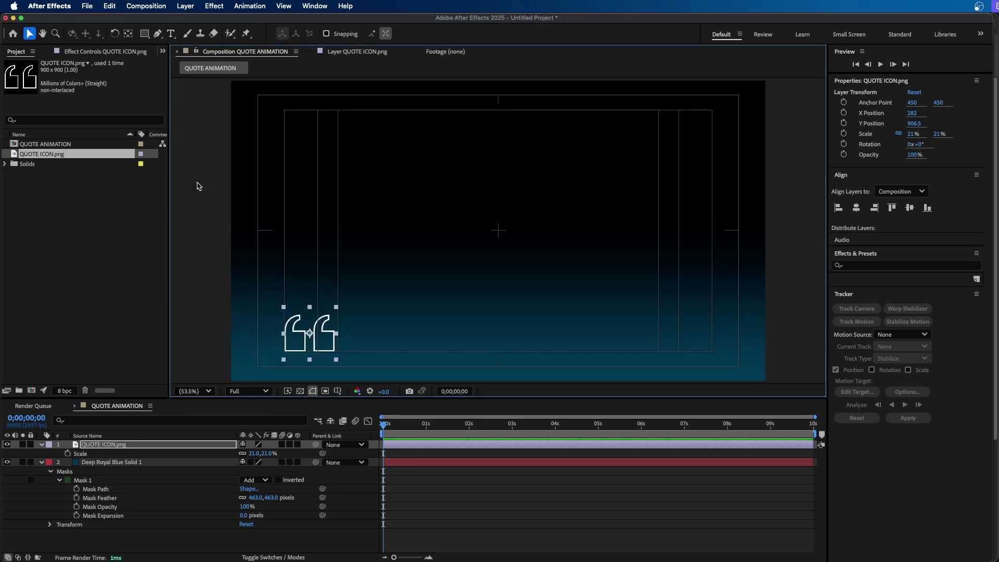
click(377, 251)
- Duplicate the quote icon layer and rotate the copy 180°, with its position properties shown
click(321, 334)
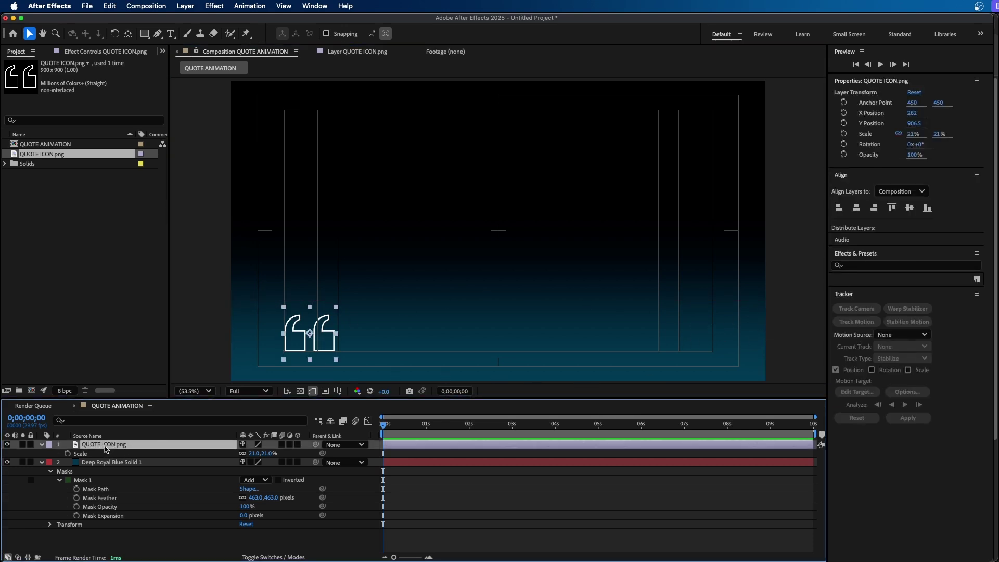
key(super+d)
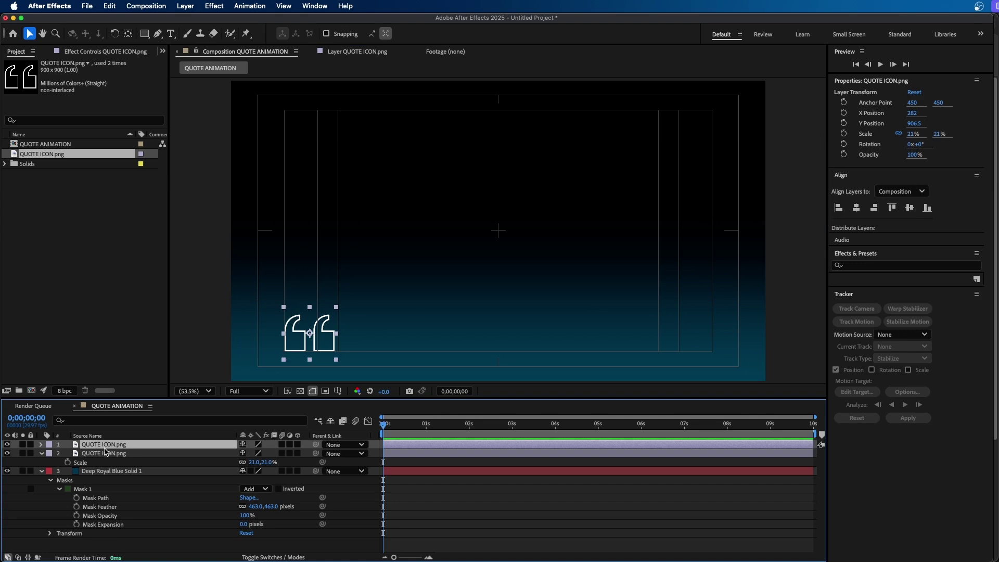
key(r)
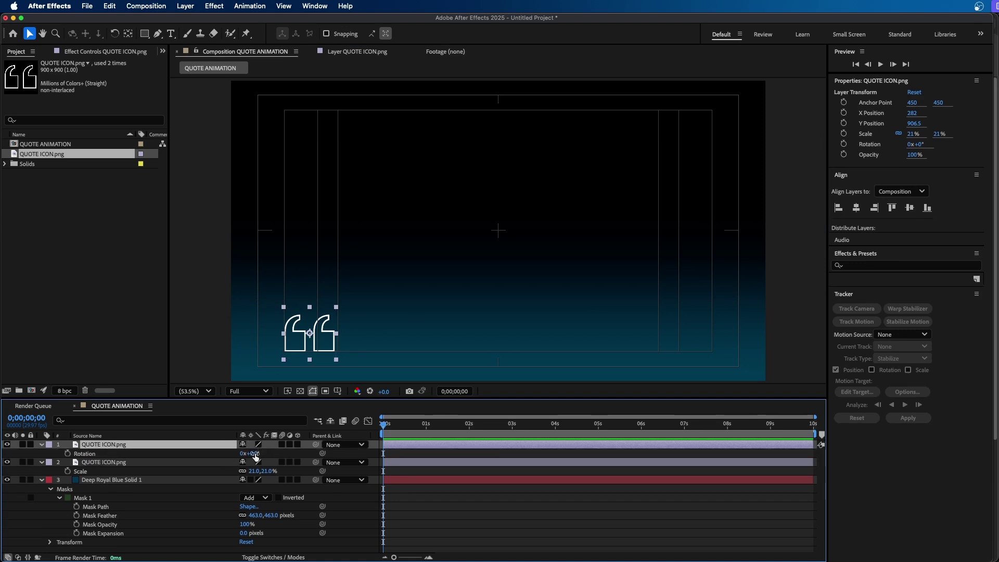
text(180)
key(Return)
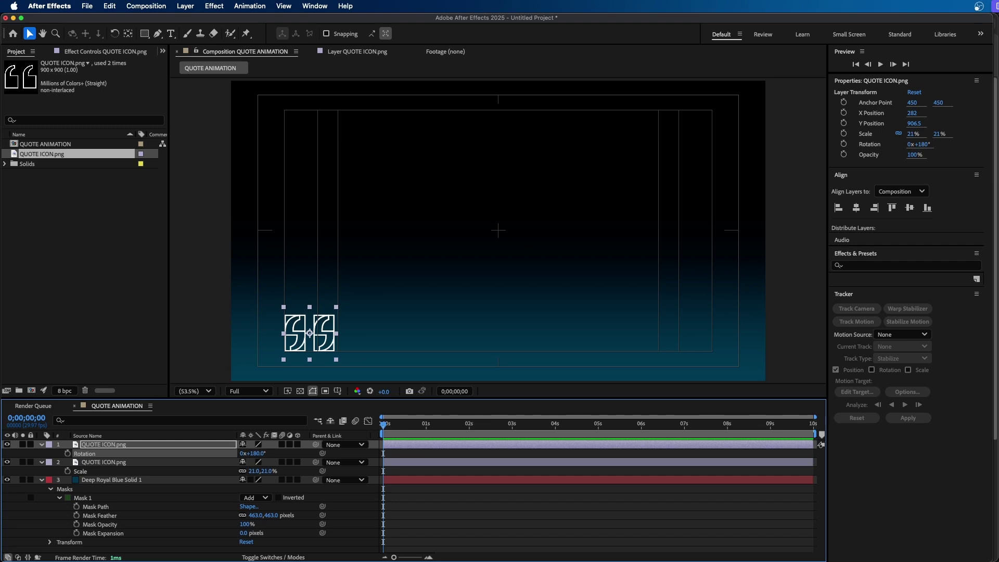
key(p)
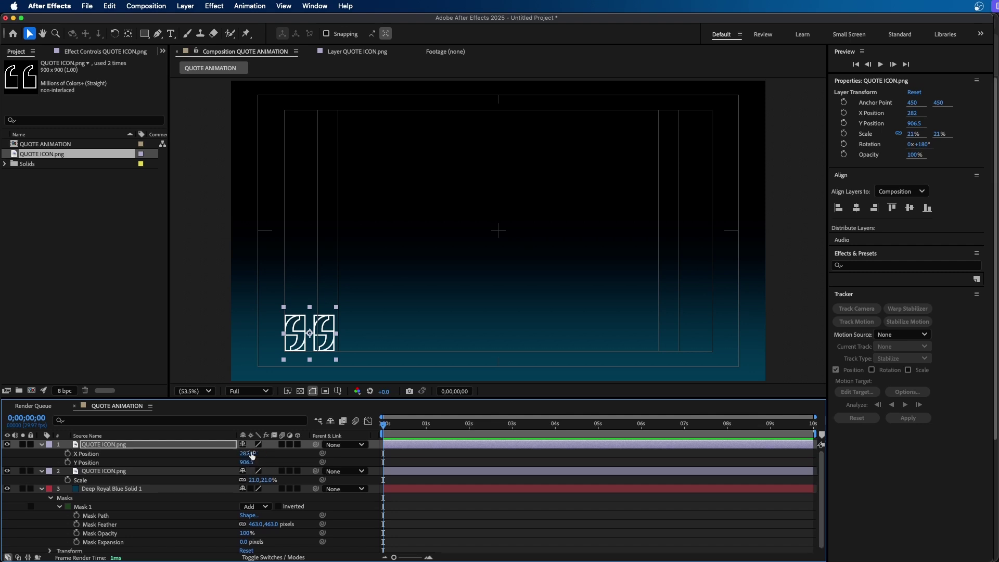
- Turn off Separate Dimensions for the rotated copy's X Position and Y Position, merging them into one Position property
click(188, 455)
click(181, 461)
shift+click(180, 455)
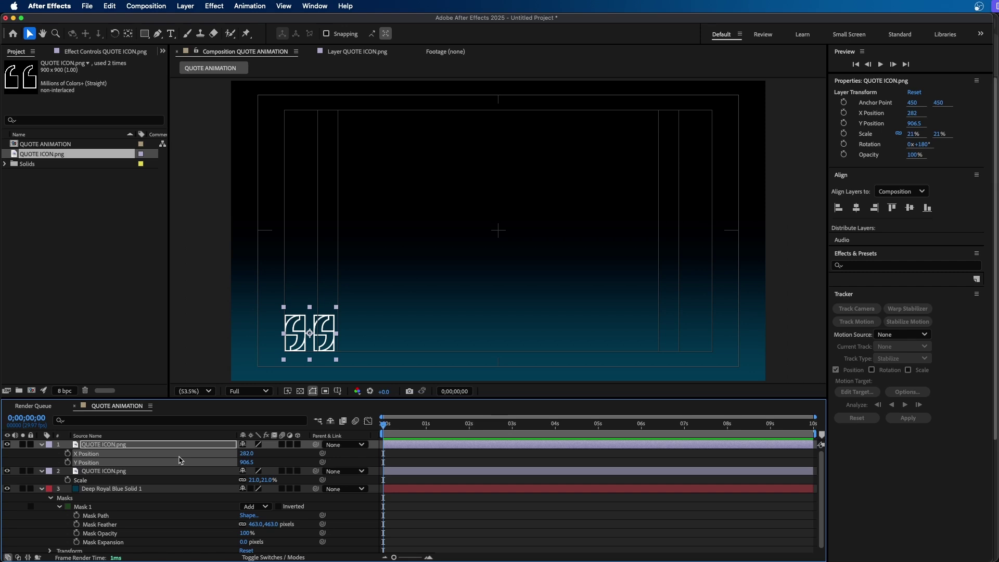
right_click(180, 457)
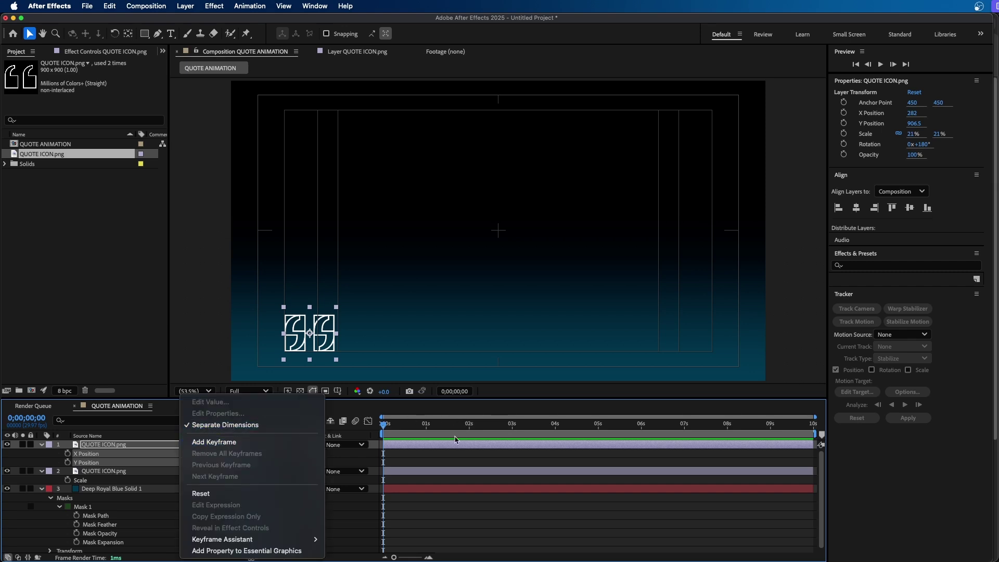
click(443, 458)
click(40, 463)
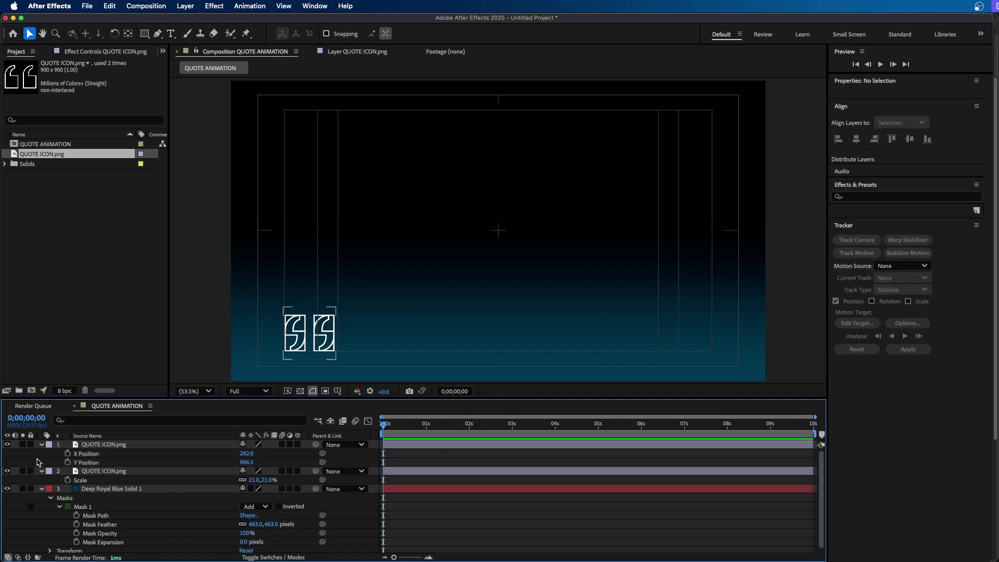
click(98, 456)
shift+click(98, 464)
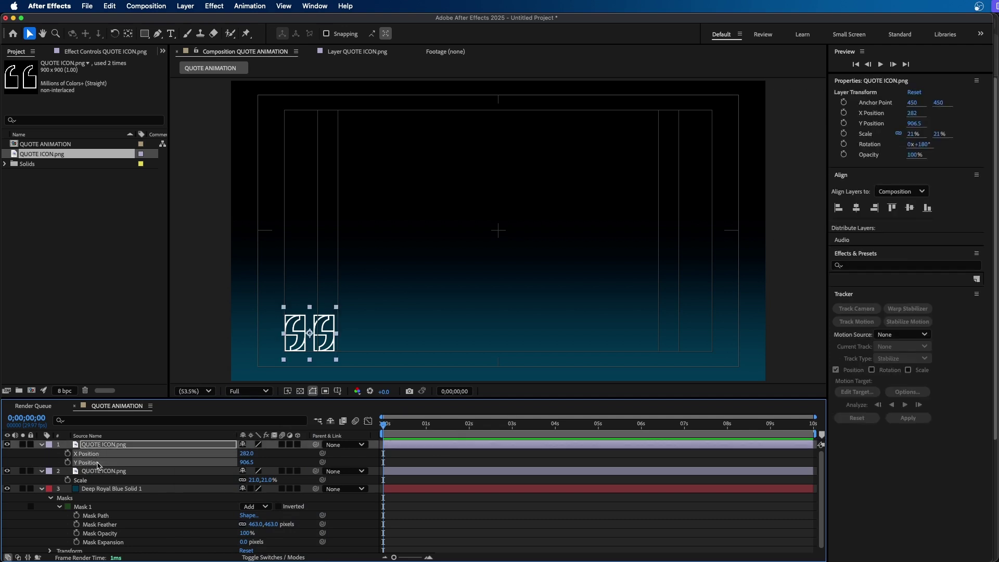
right_click(96, 464)
click(123, 427)
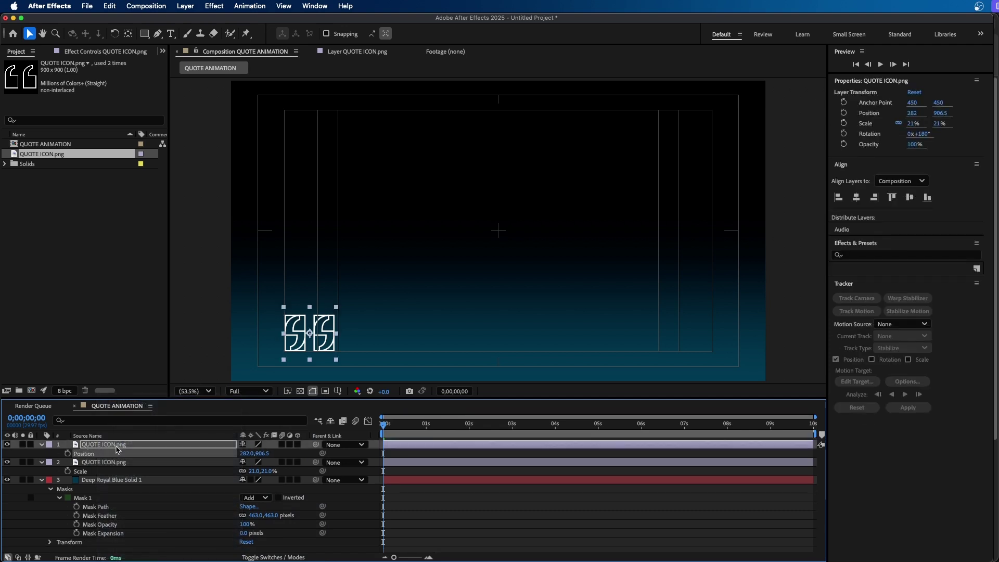
- Separate the rotated copy's Position property into X and Y dimensions
click(446, 512)
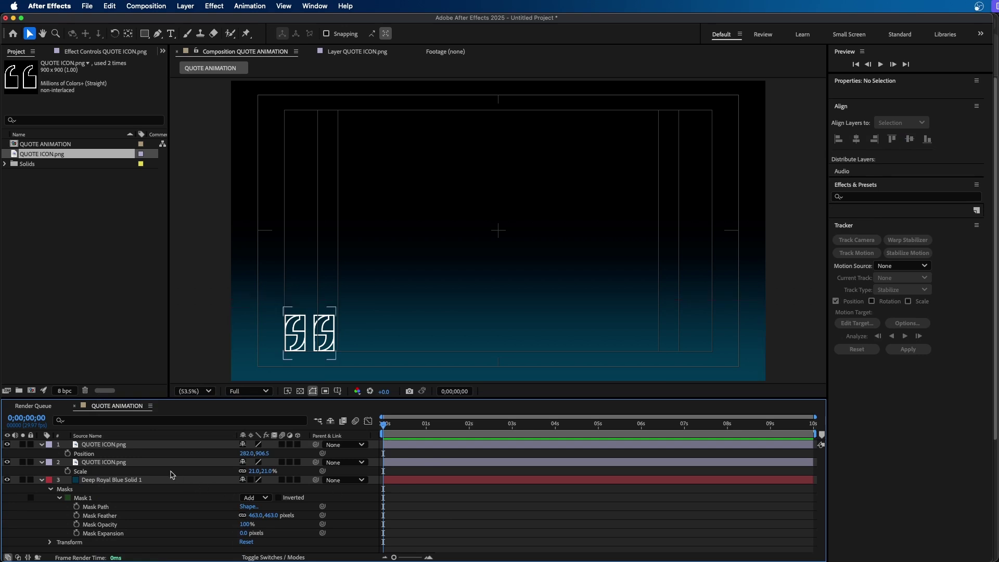
click(137, 457)
right_click(123, 456)
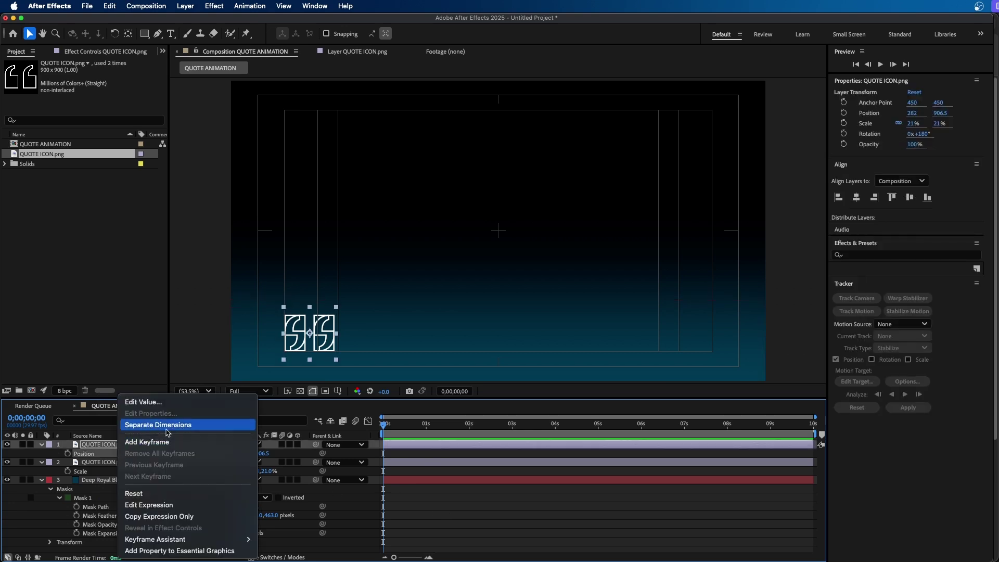
click(167, 426)
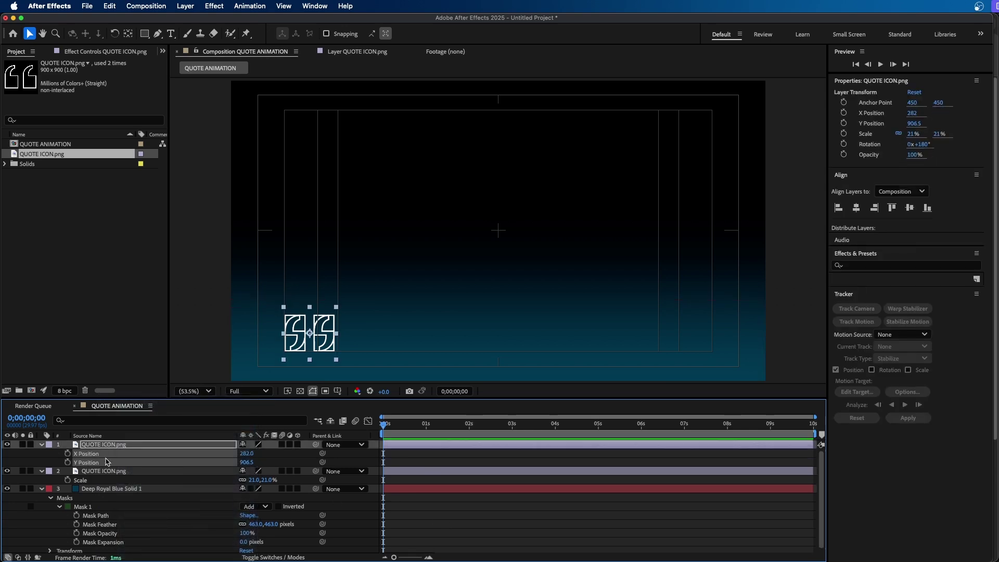
- Move the rotated quote icon to the right edge of the title-safe area by setting its X Position to 1637
click(416, 459)
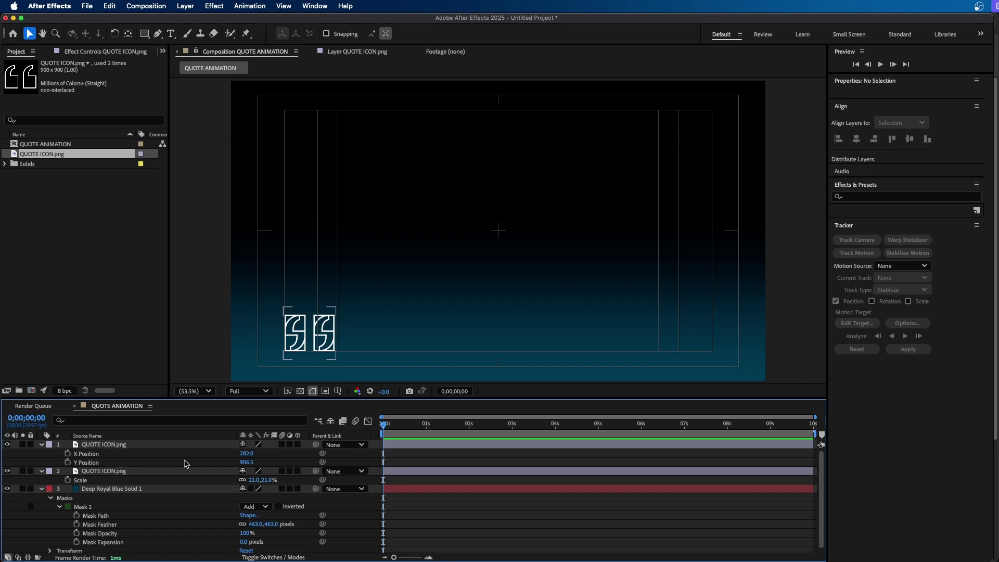
drag(246, 453, 881, 382)
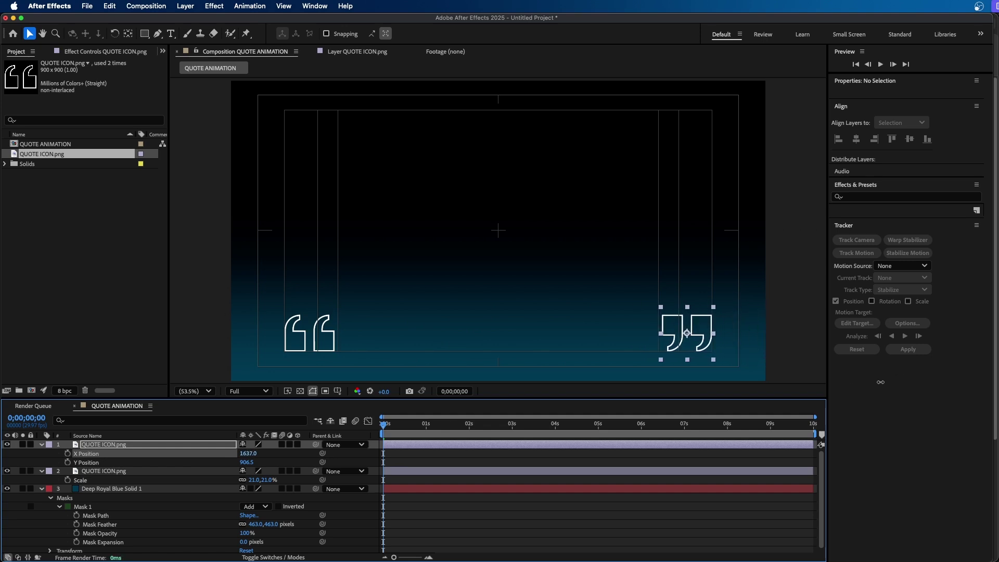
click(616, 527)
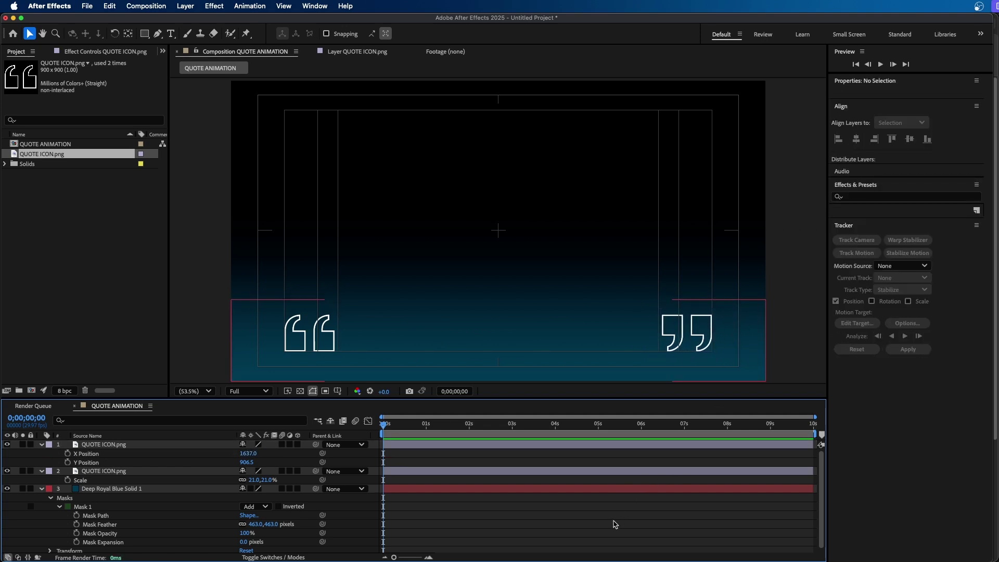
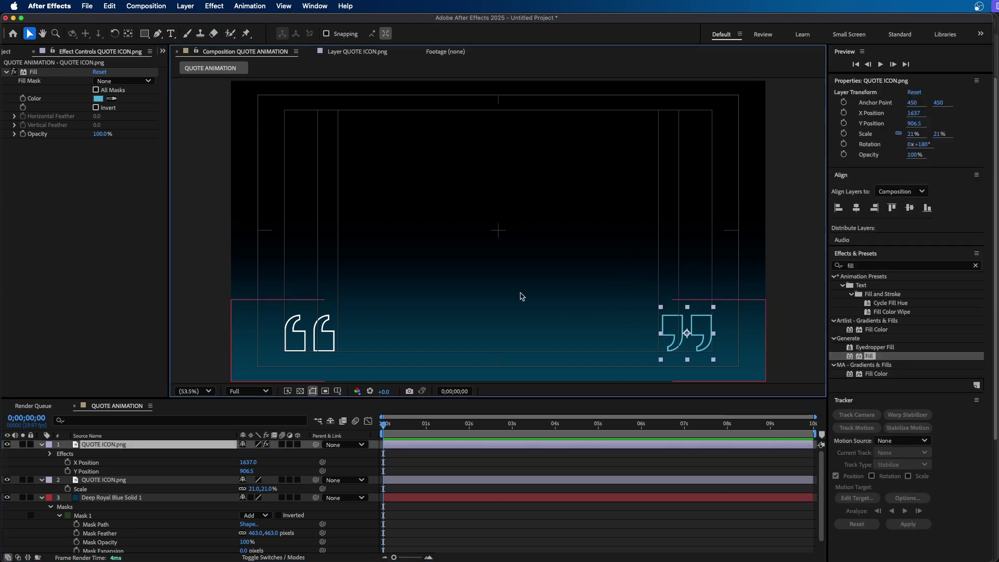
- Copy the blue Fill effect from the closing quote icon onto the opening quote icon
click(33, 72)
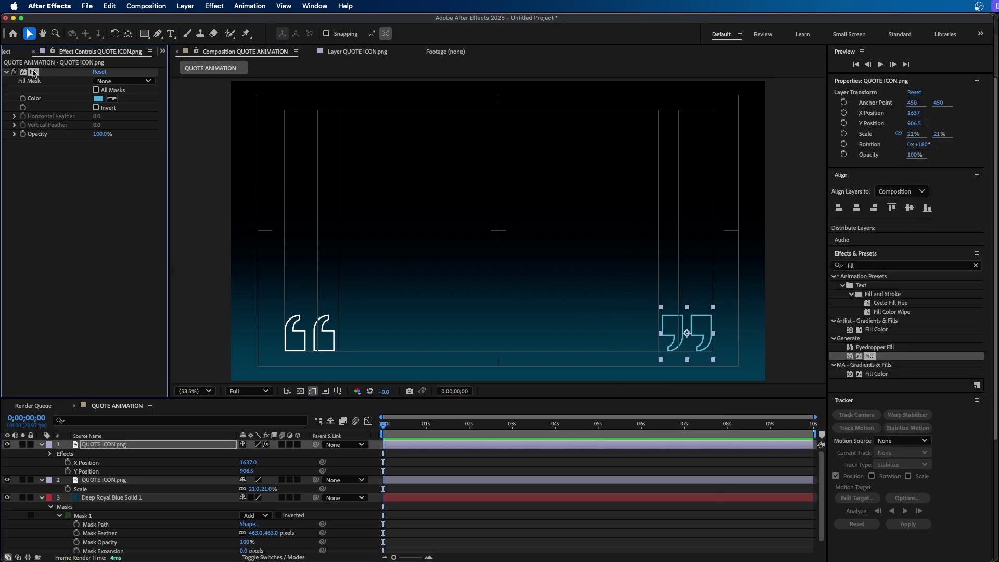
click(324, 324)
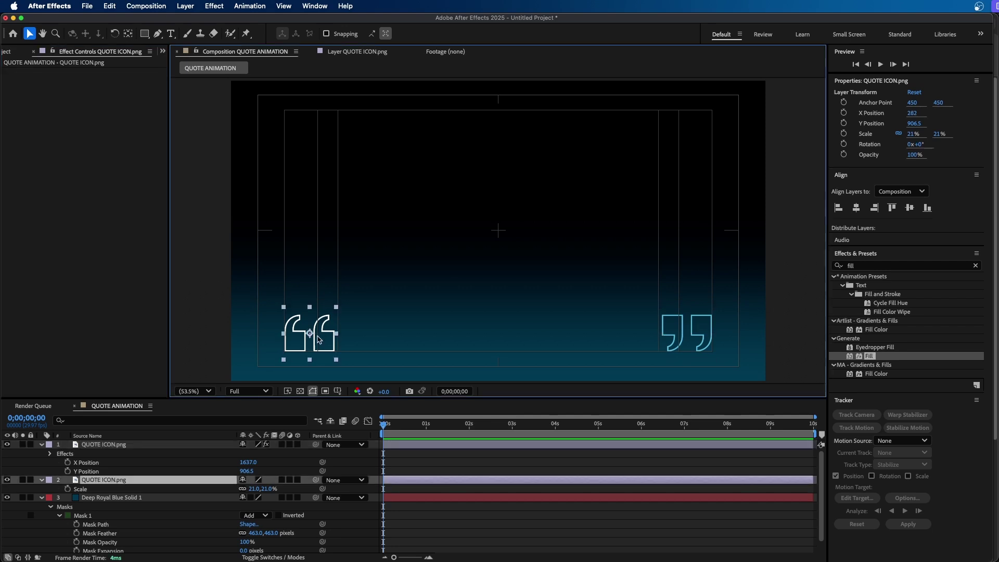
key(super+alt+shift+e)
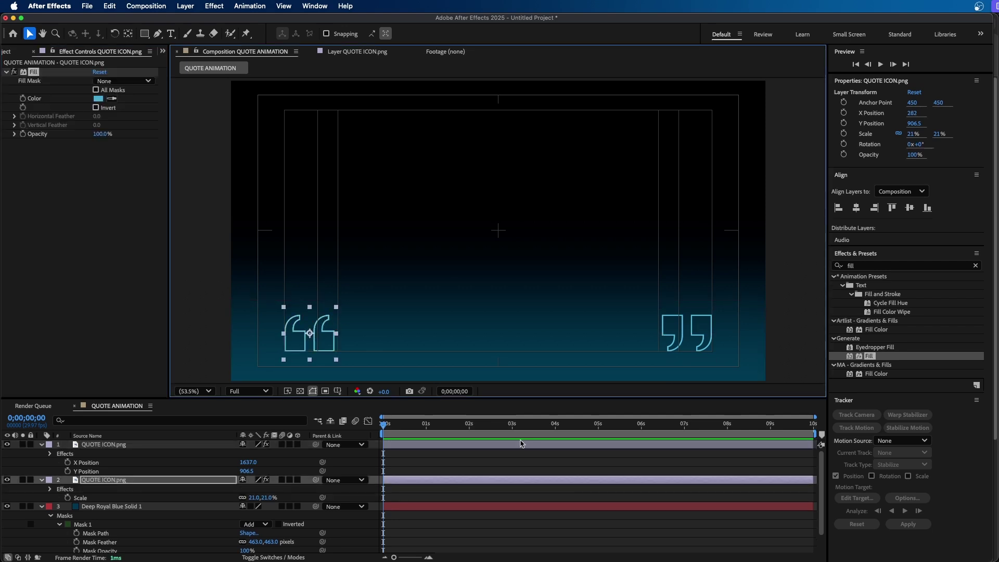
click(526, 459)
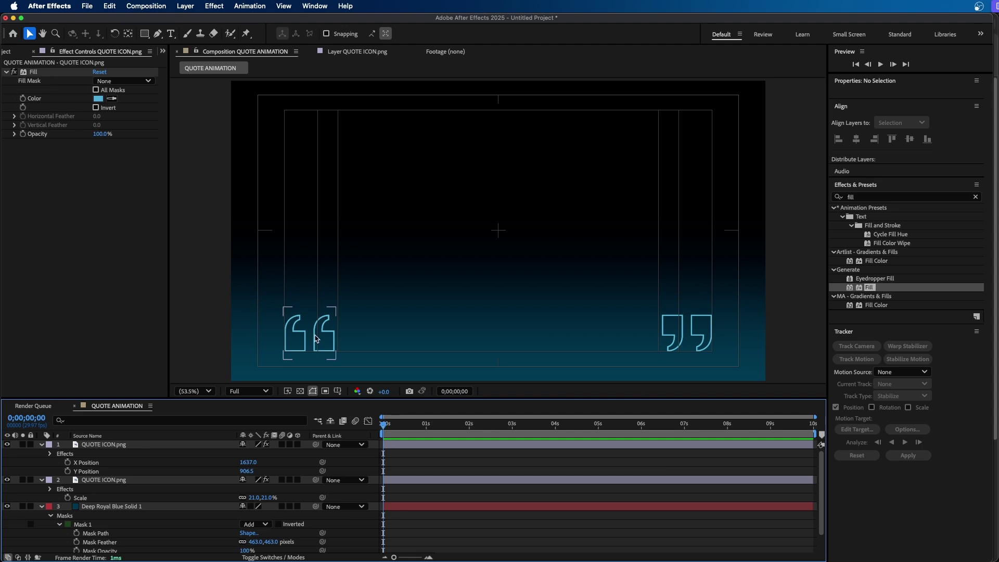
- Add a Color Overlay layer style to the closing quote icon and expand its color settings
click(114, 446)
right_click(112, 447)
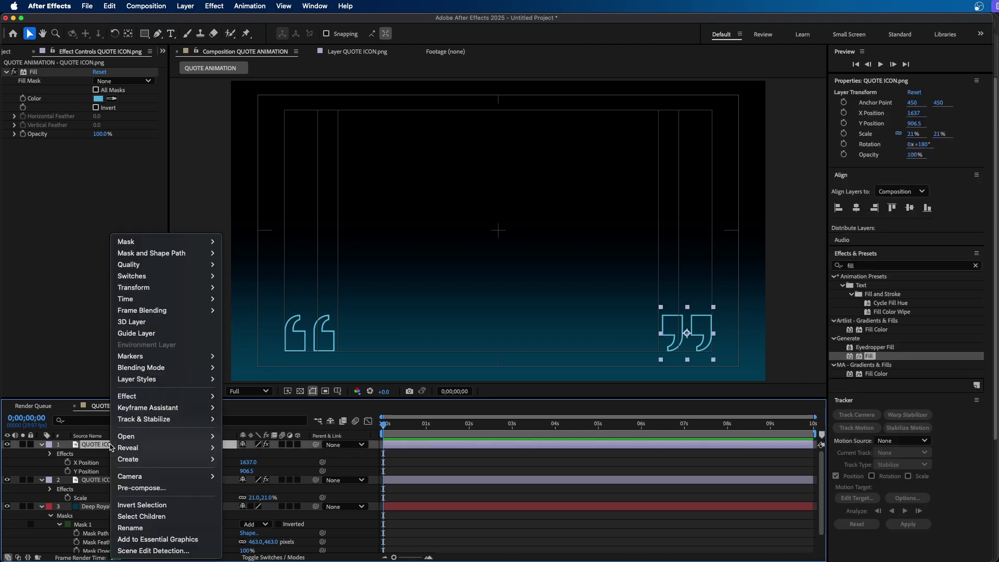
mouse_move(149, 380)
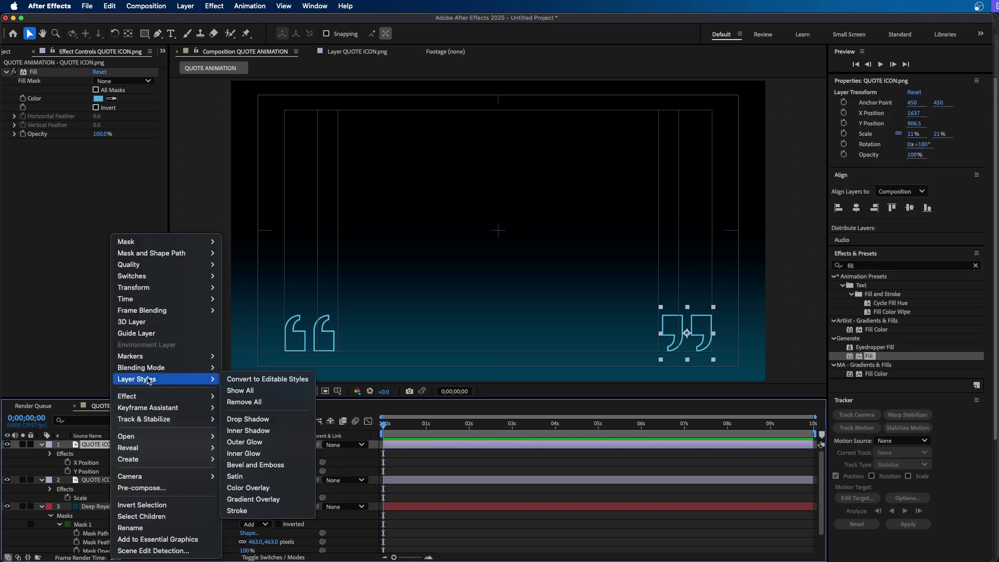
click(254, 488)
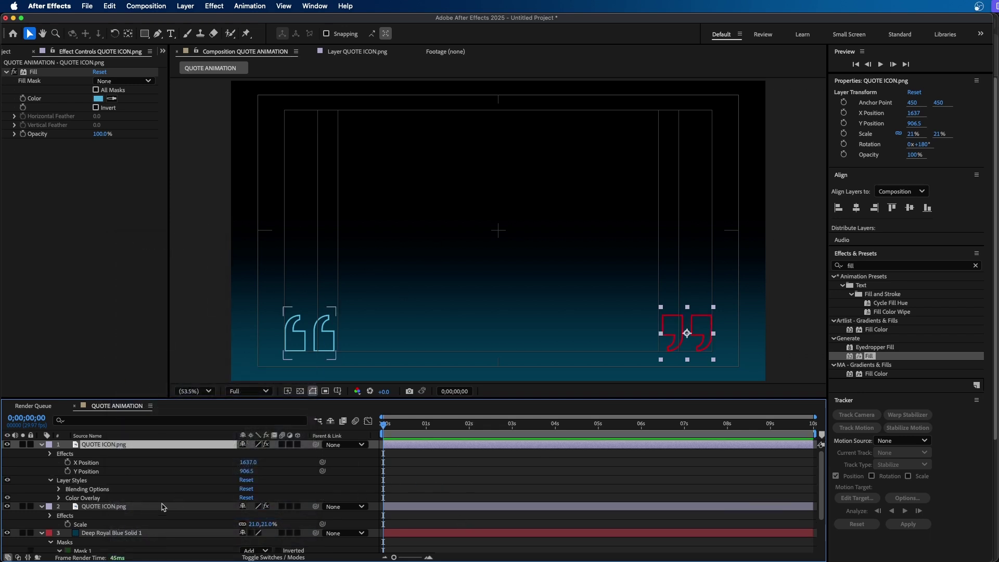
click(59, 498)
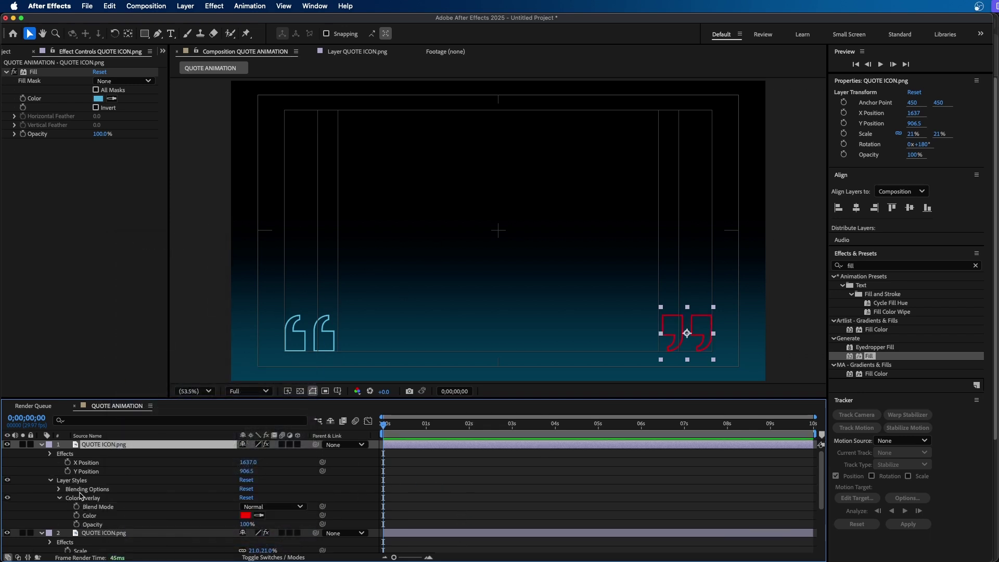
click(91, 516)
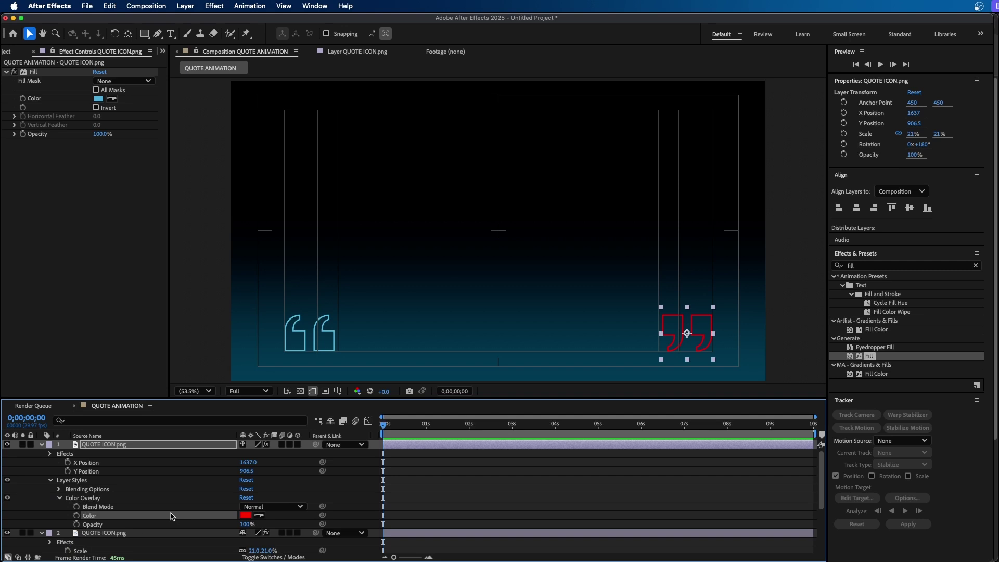
- Delete the Color Overlay style from the closing quote icon layer
click(82, 499)
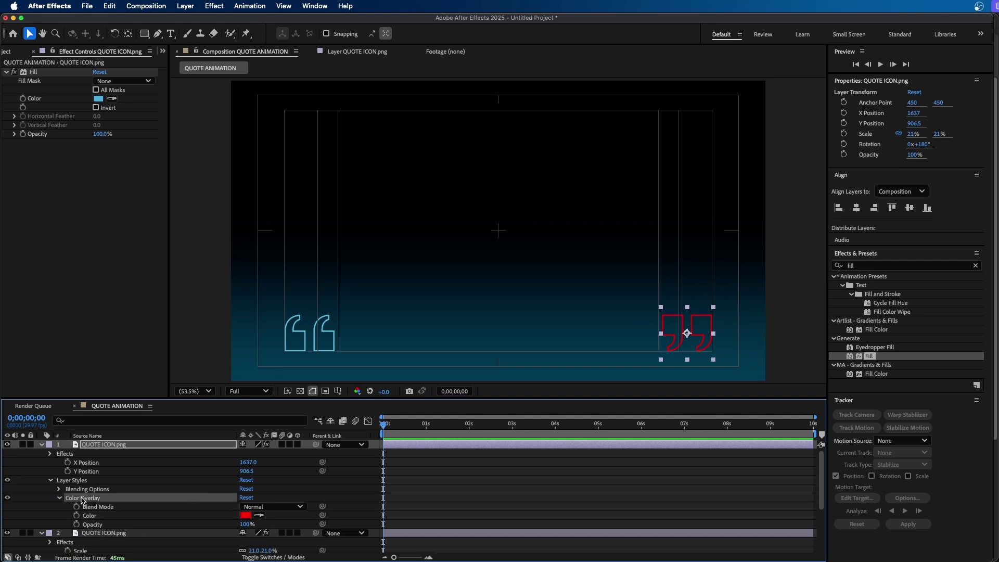
key(Delete)
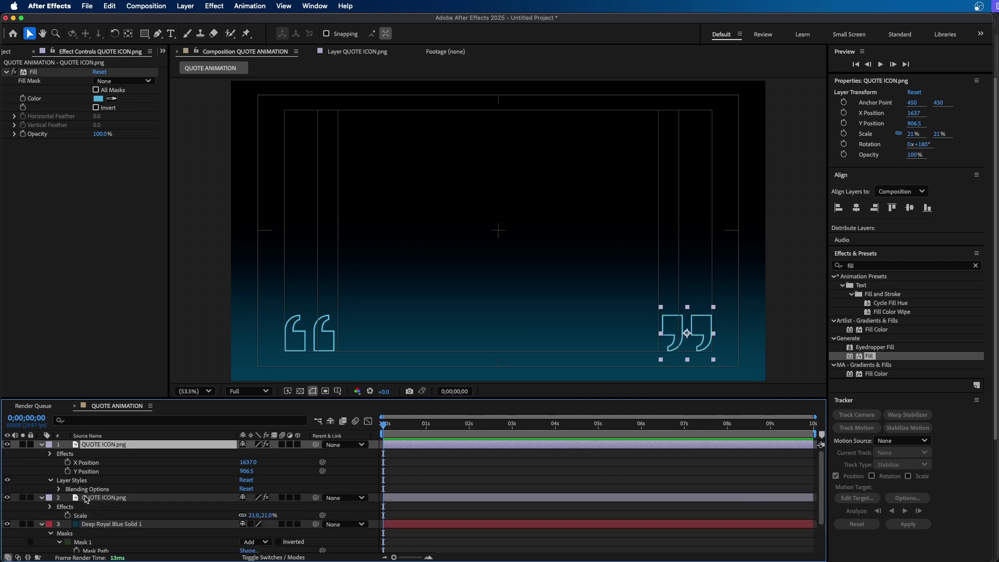
click(422, 468)
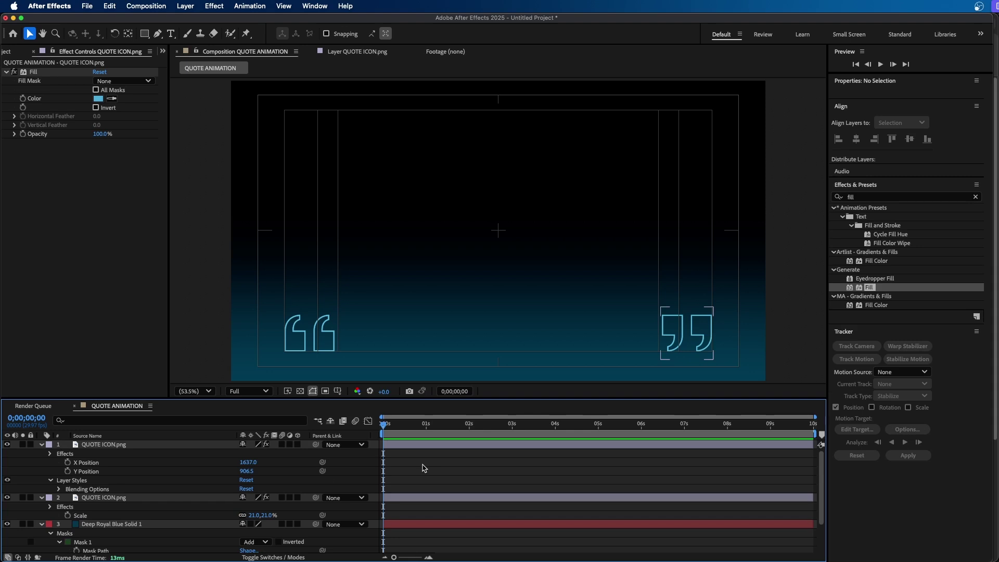
- Delete the Fill effect from both the closing and opening quote icon layers
click(32, 72)
key(Delete)
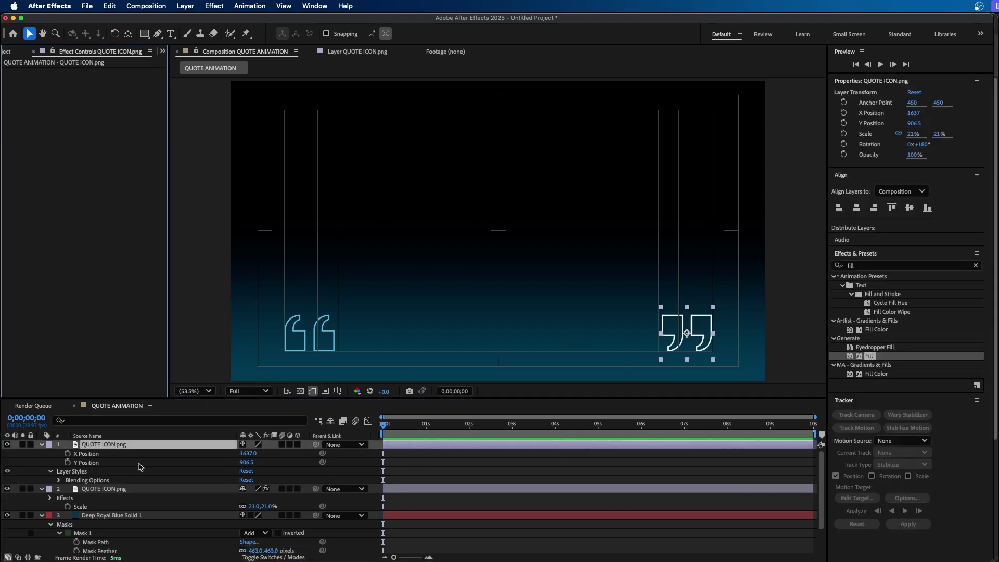
click(113, 490)
click(34, 74)
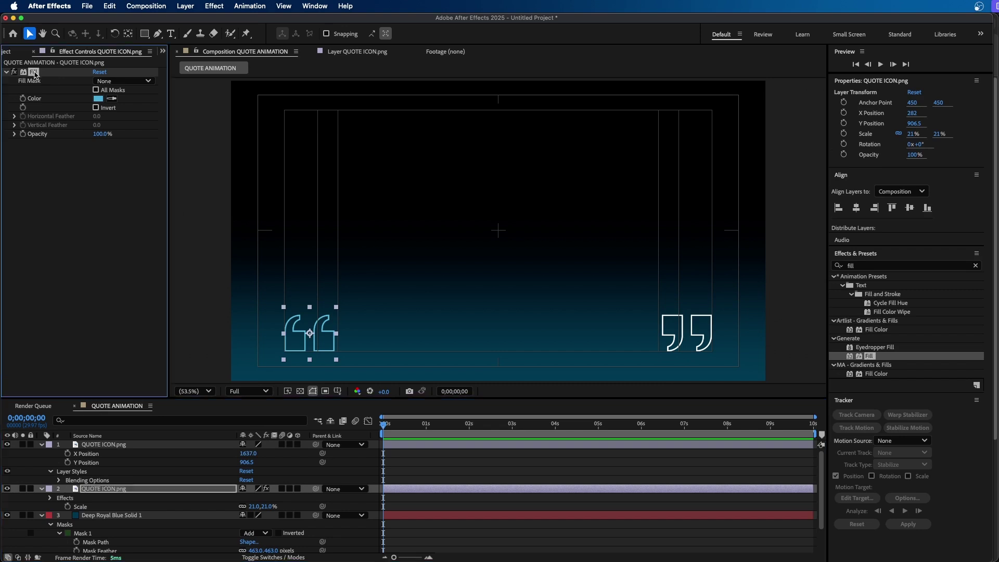
key(Delete)
click(453, 468)
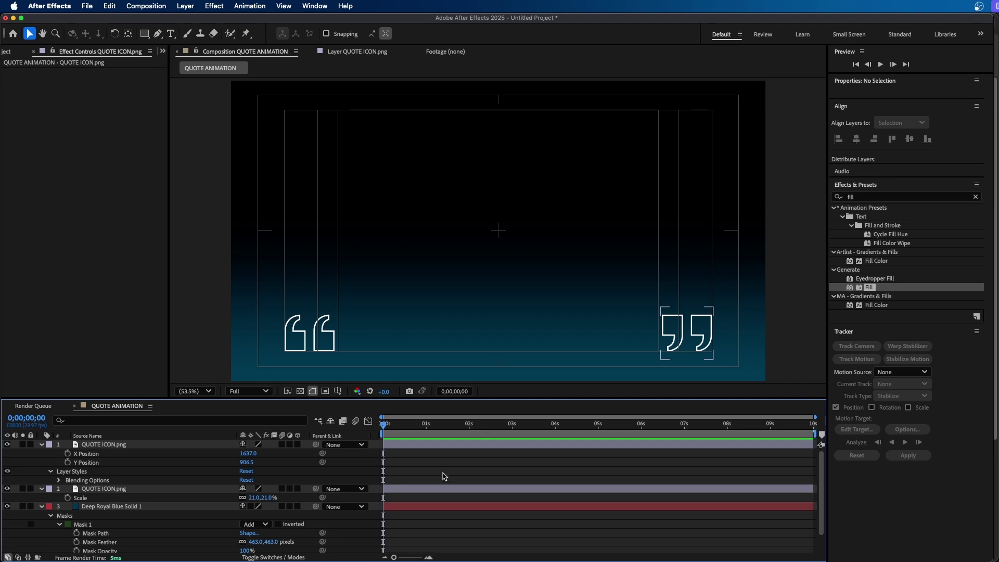
- Add a text layer reading "Type in your quote or text here." near the middle of the composition
click(171, 34)
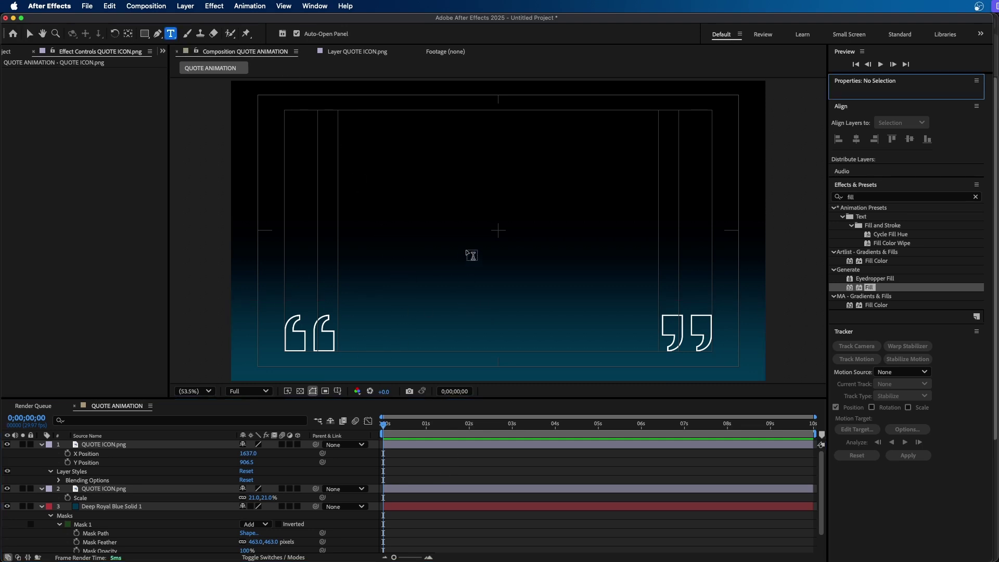
click(467, 250)
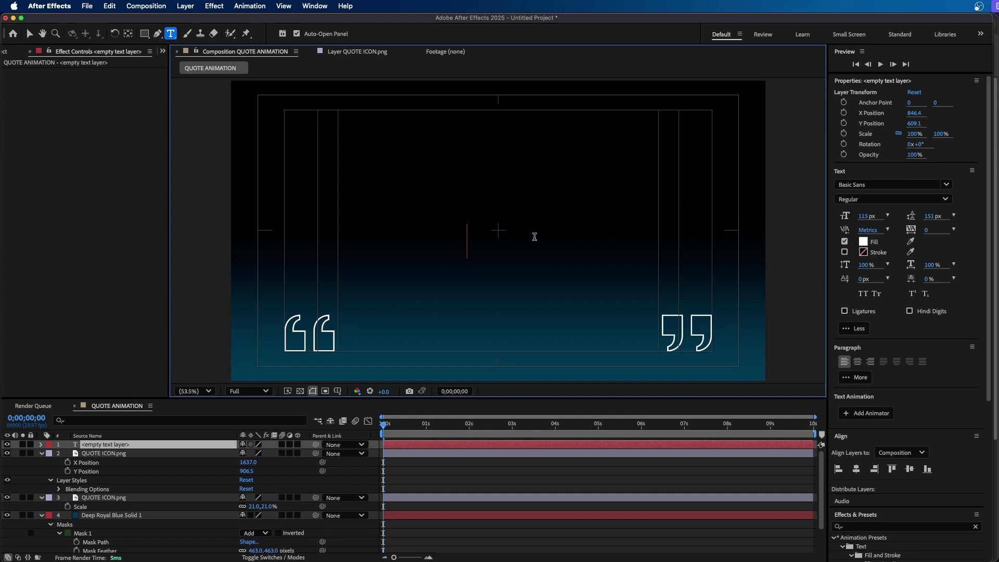
text(Type in your quote or text here.)
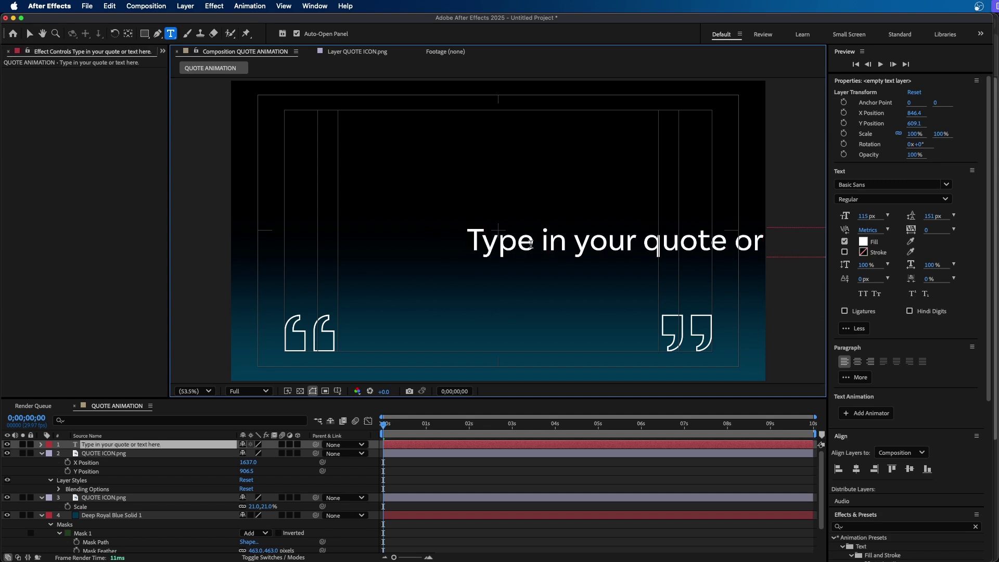
key(Escape)
key(v)
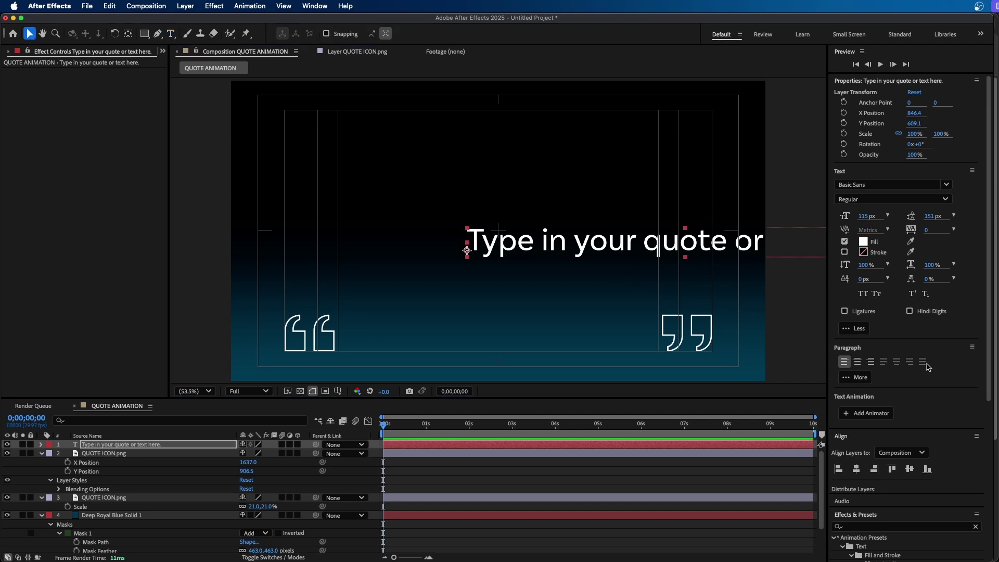
- Center-align the quote text's paragraph and show the full paragraph settings
click(857, 362)
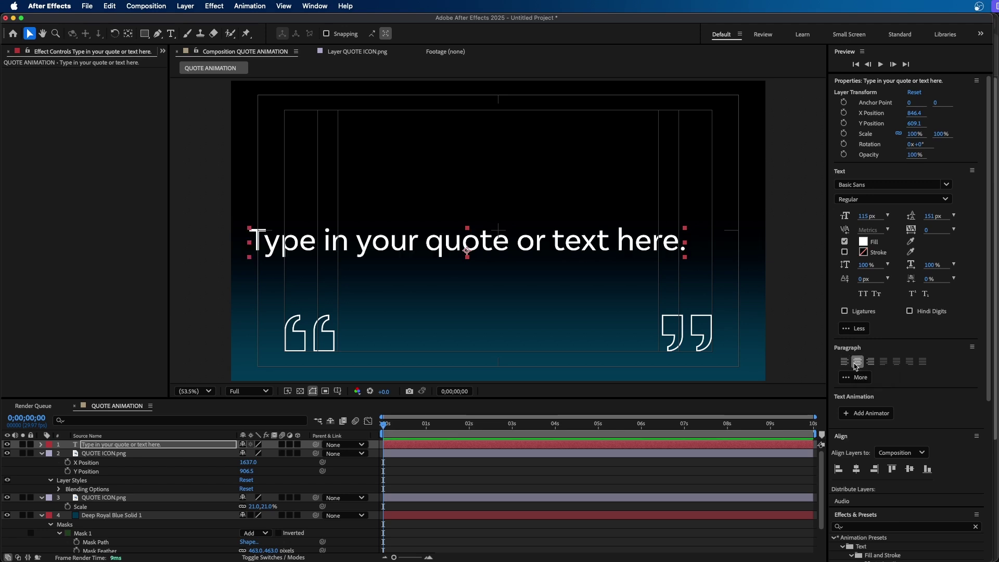
click(315, 6)
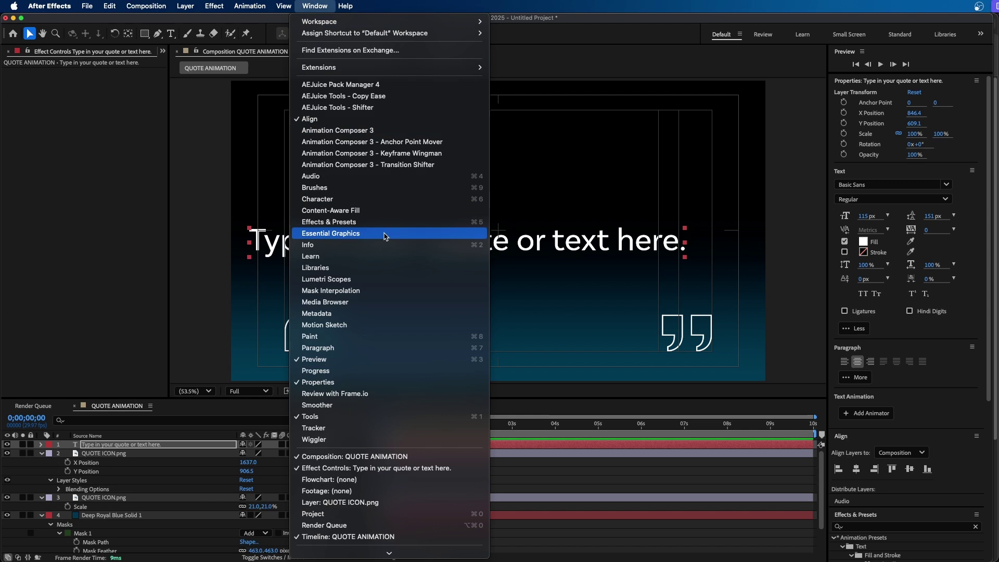
click(330, 350)
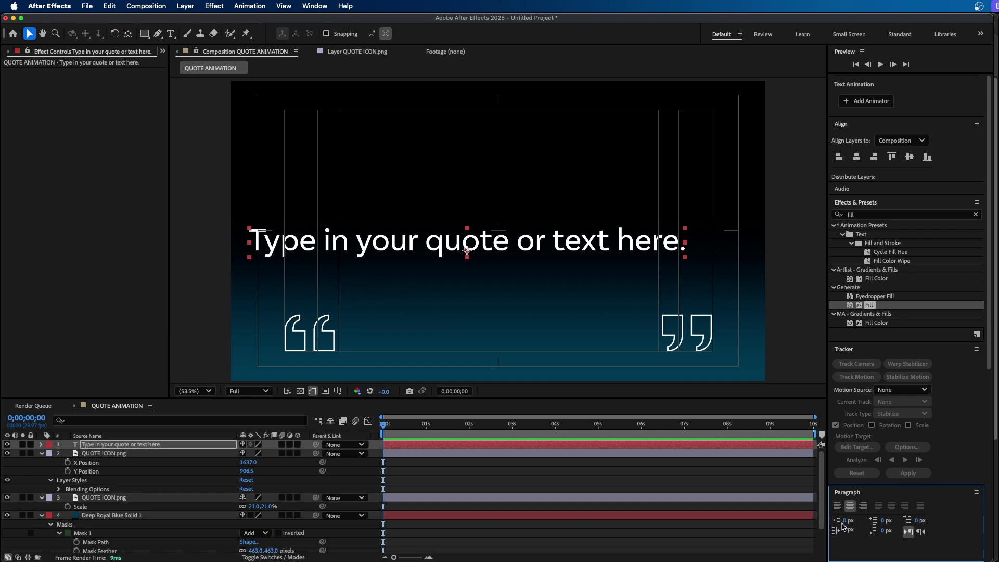
- Show the character settings and reduce the quote text's font size to 79 px
click(321, 6)
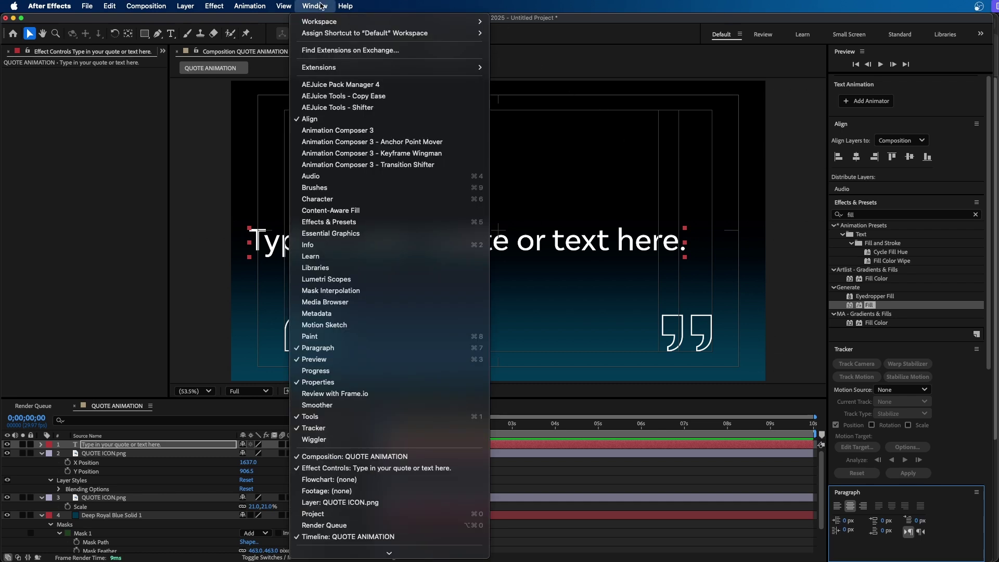
click(336, 199)
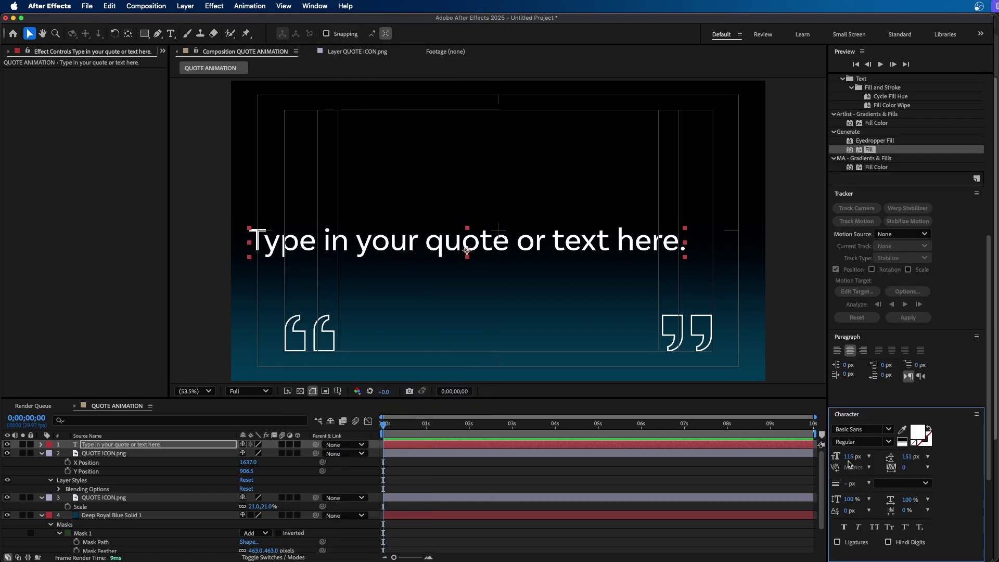
drag(847, 457, 825, 456)
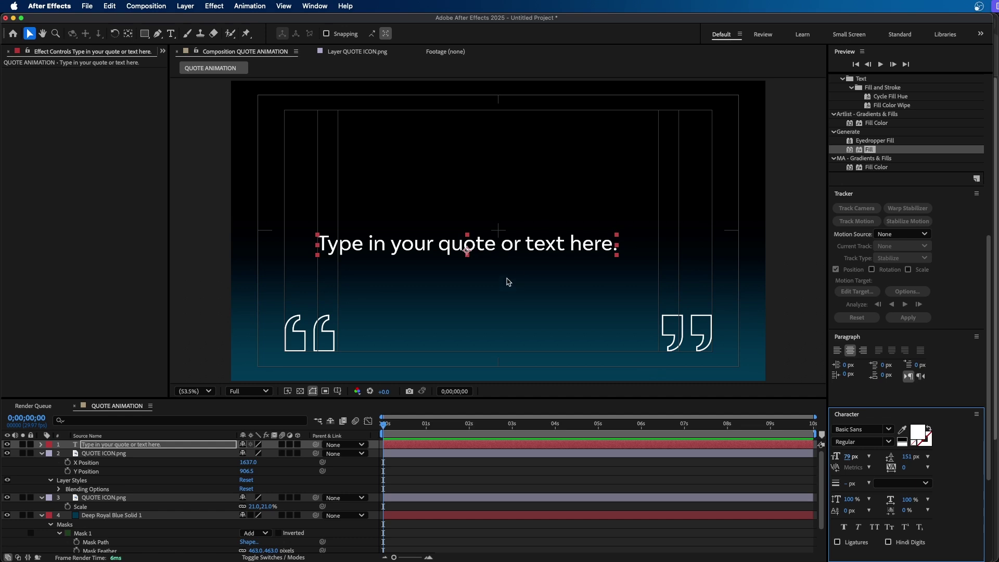
- Center the quote text horizontally relative to the composition, and leave no layer selected
click(322, 6)
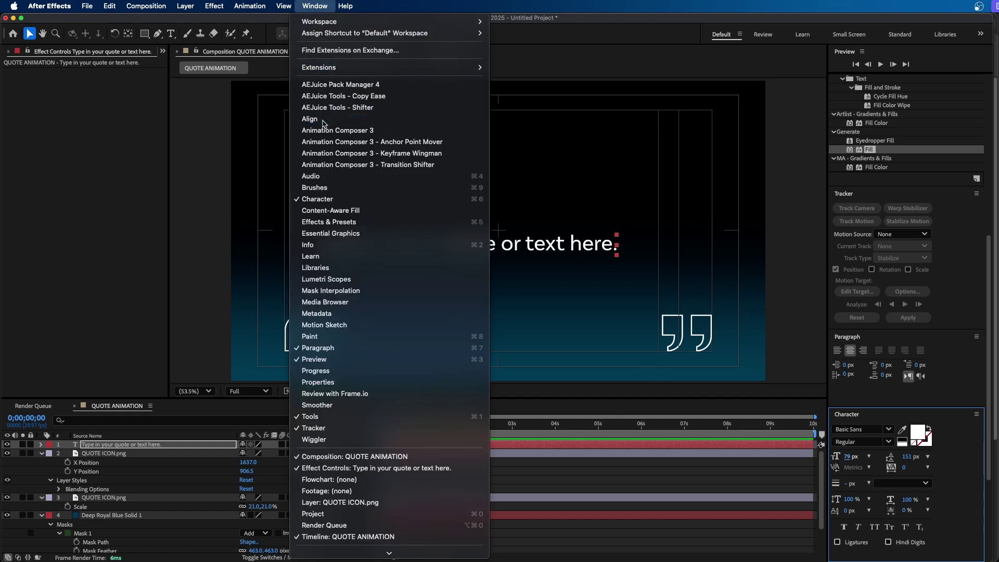
click(320, 119)
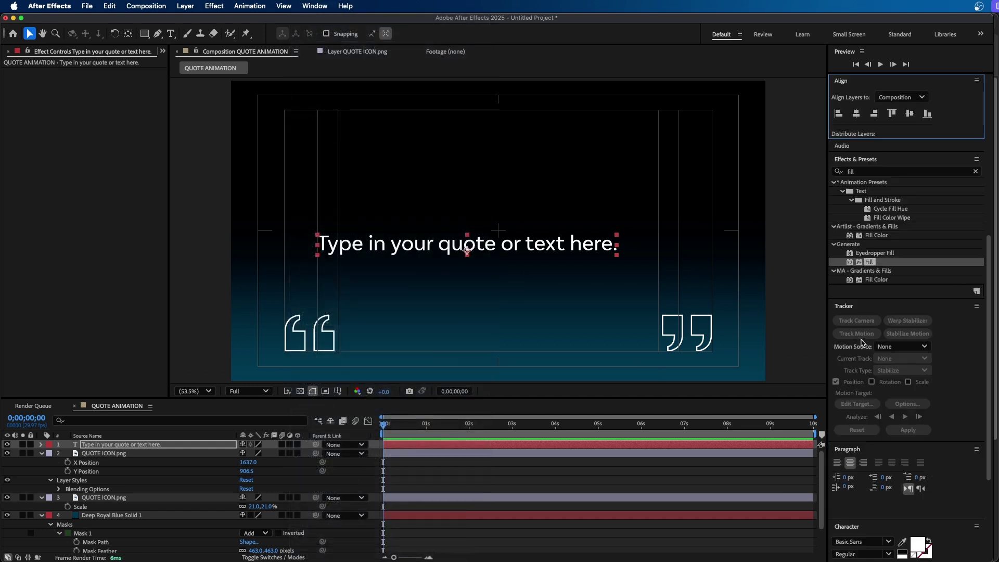
click(899, 97)
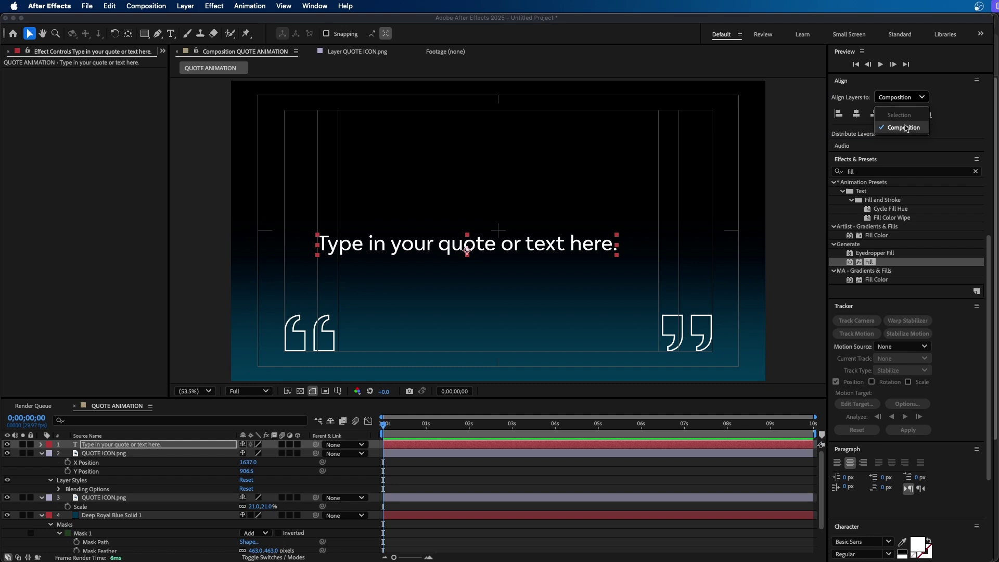
click(870, 95)
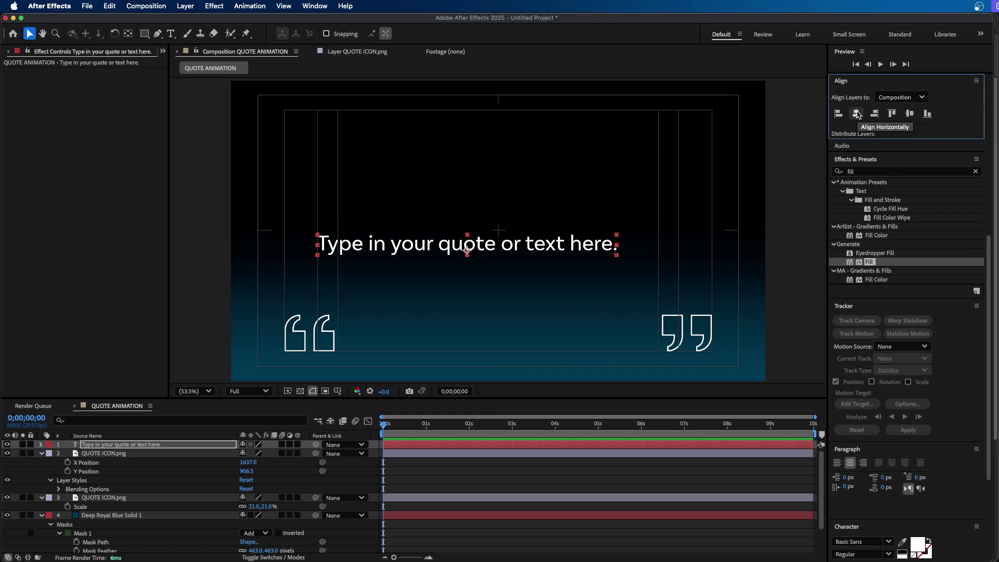
click(858, 114)
key(ctrl+shift+a)
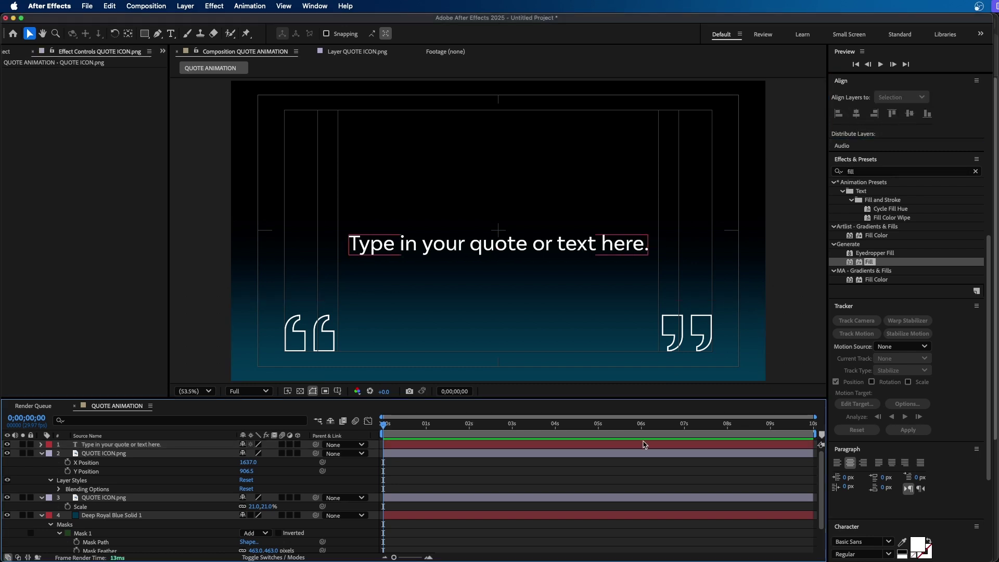
- Align the quote text and both quote icons vertically to each other, and move all three down so the icons sit at about Y 907.3
click(513, 246)
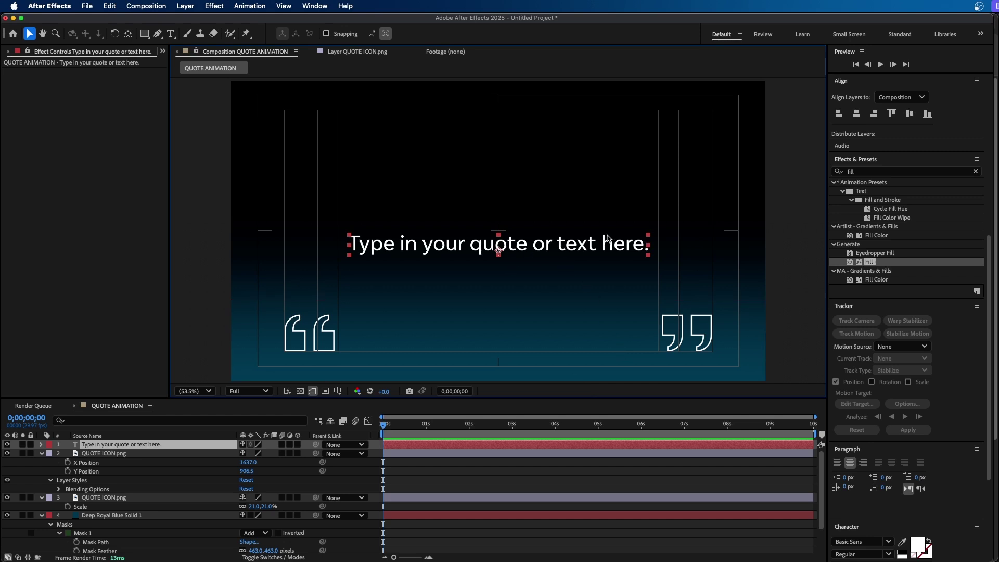
shift+click(685, 337)
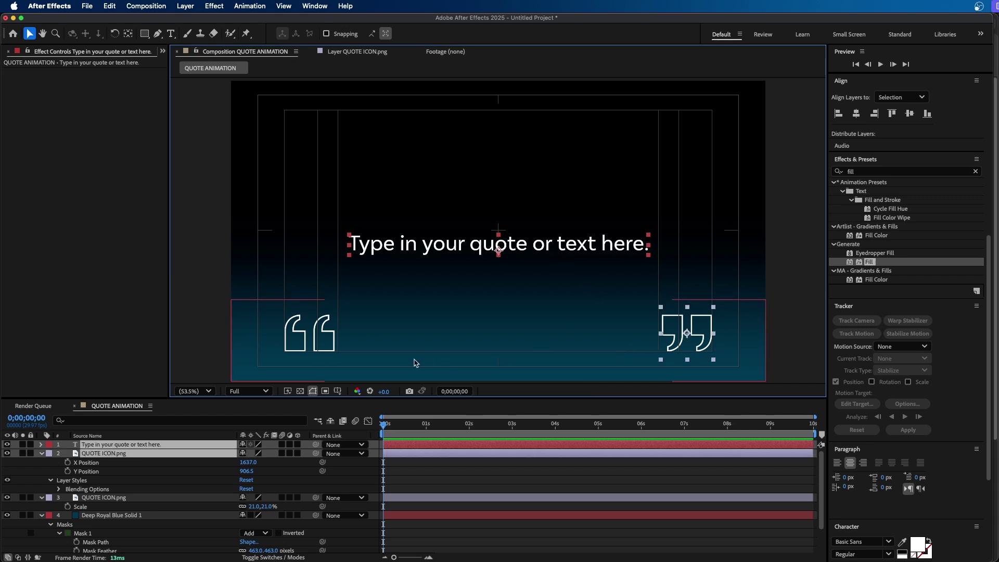
shift+click(314, 349)
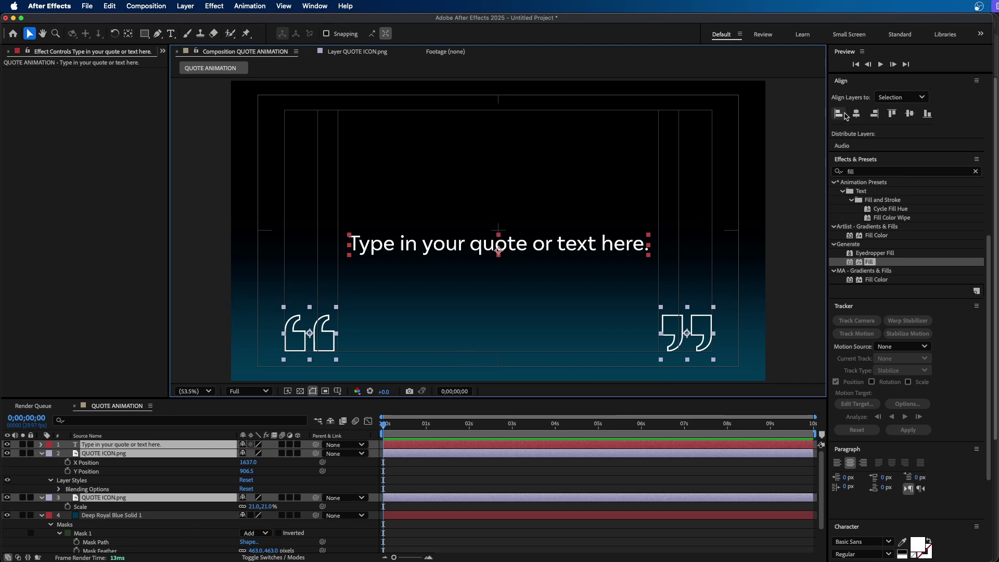
click(901, 97)
click(898, 116)
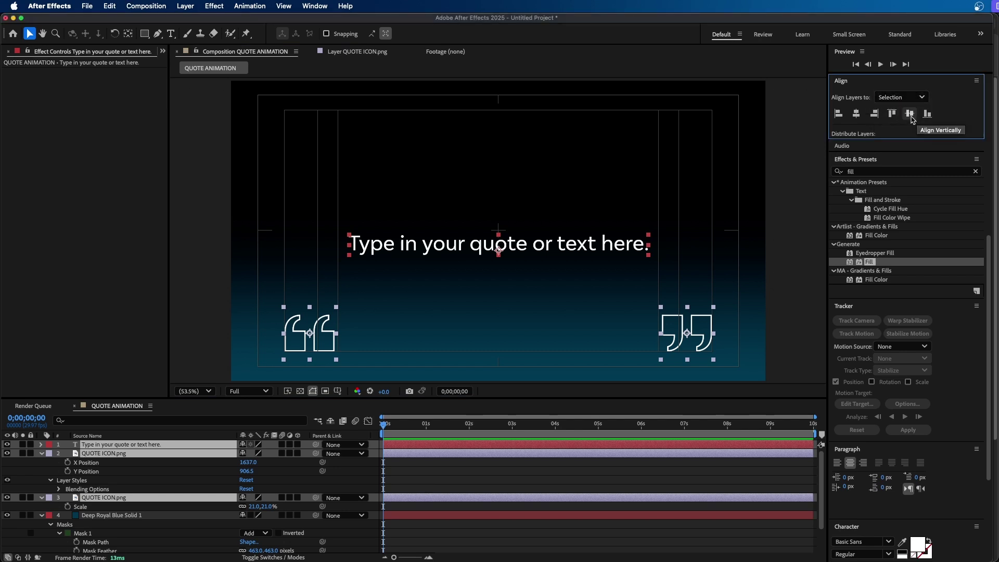
click(911, 116)
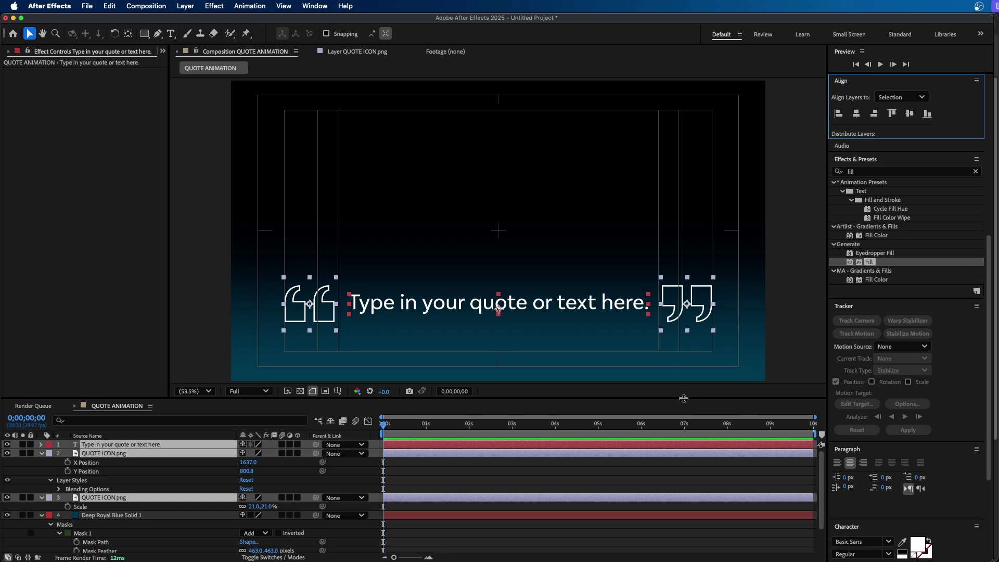
drag(535, 308, 535, 336)
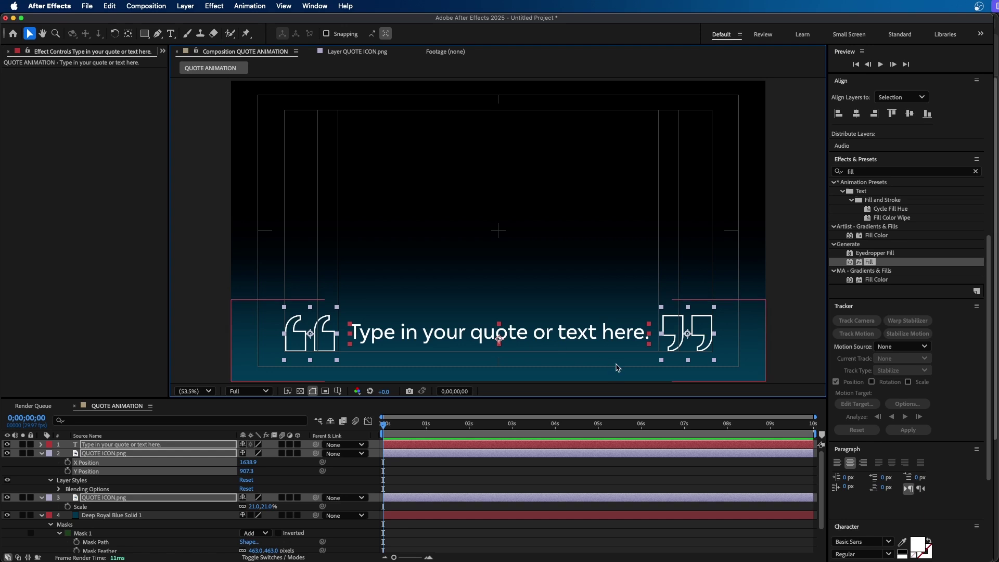
click(623, 471)
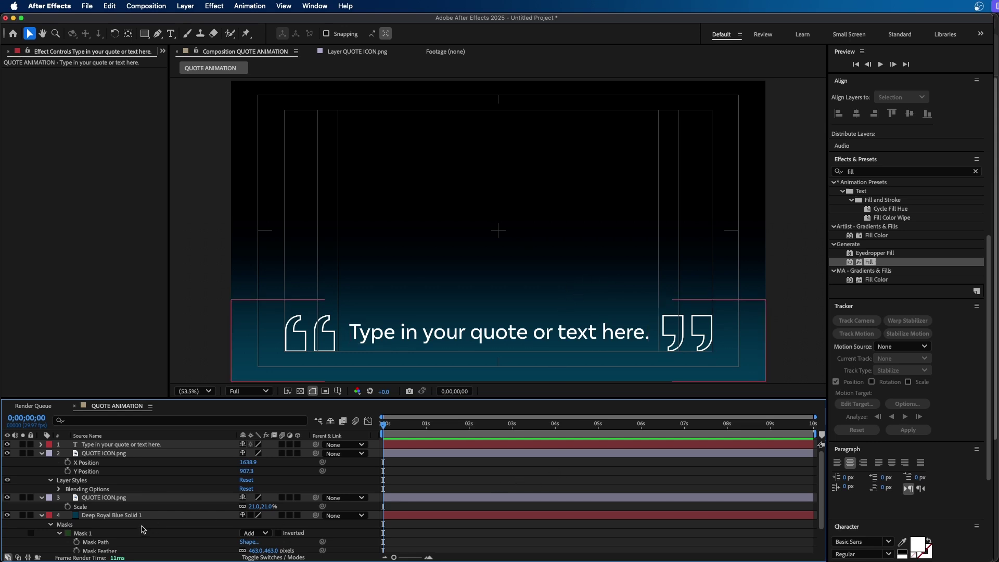
- Add an Opacity keyframe of 0% to the Deep Royal Blue Solid 1 layer at the start of the composition
click(121, 516)
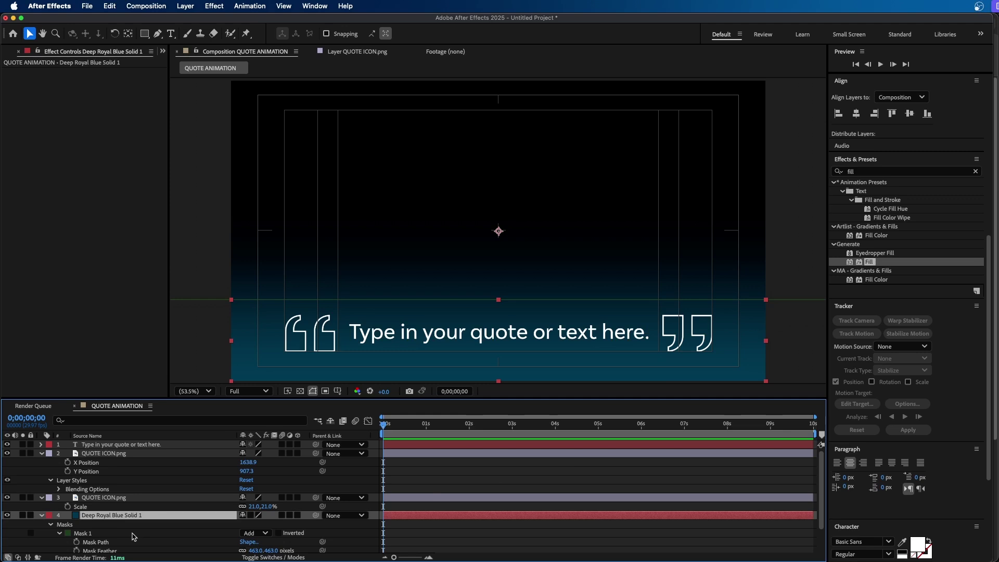
key(t)
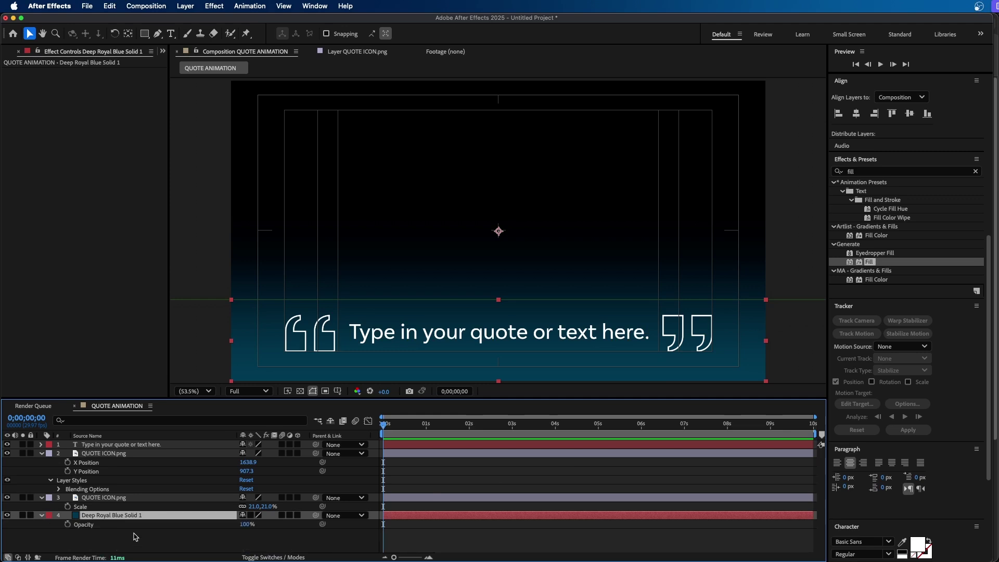
click(67, 524)
click(245, 524)
text(0)
key(Return)
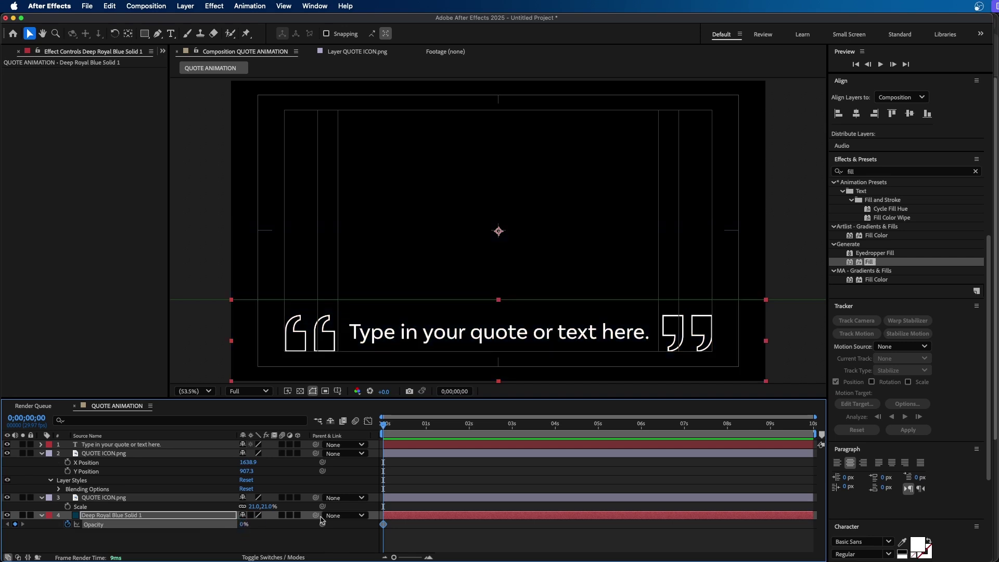
- Set the blue solid's Opacity to 100% at 0;00;01;01 as a second keyframe
click(428, 425)
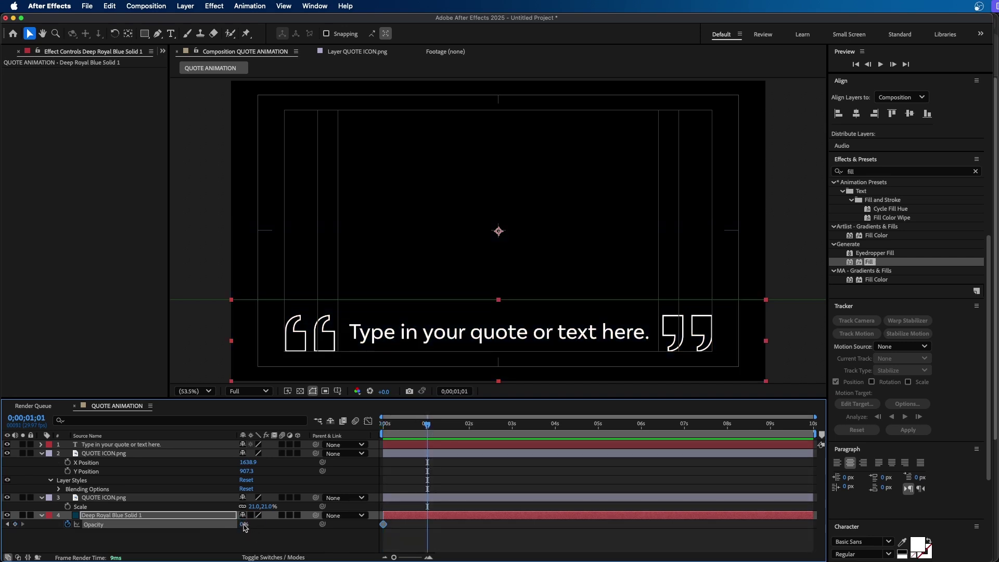
drag(245, 526, 545, 487)
click(546, 487)
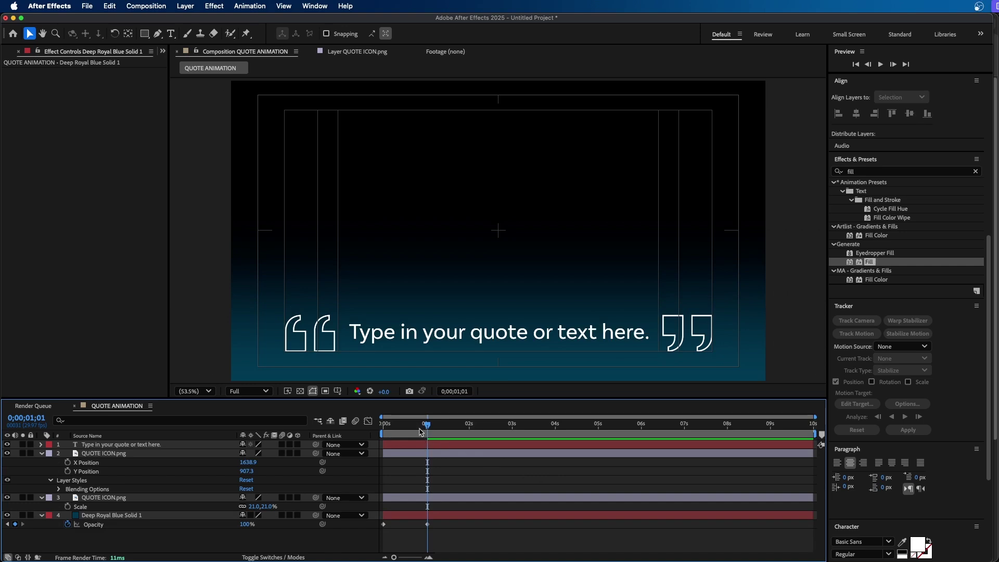
- Preview the background fade-in from the start of the composition
drag(426, 426, 384, 426)
key(space)
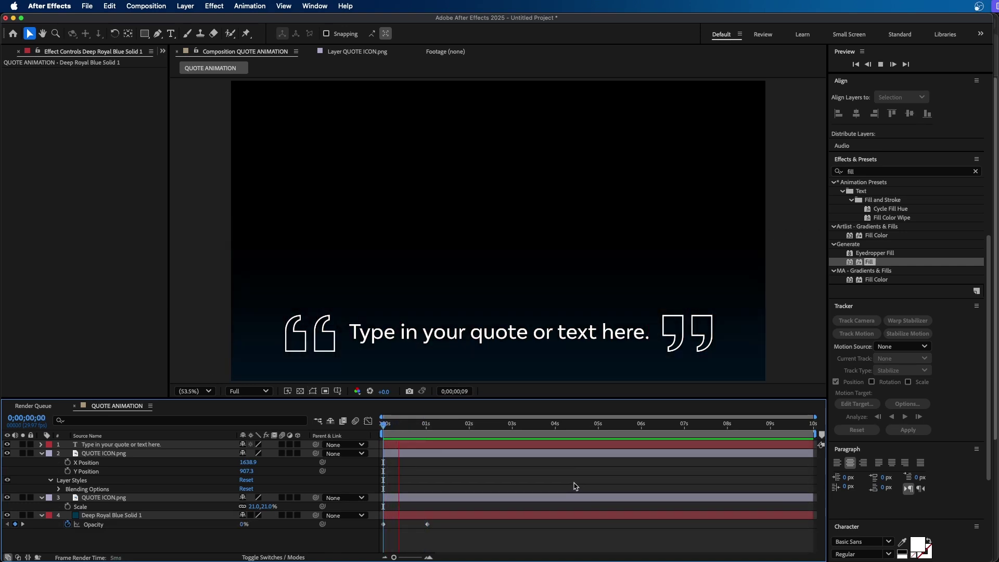
key(space)
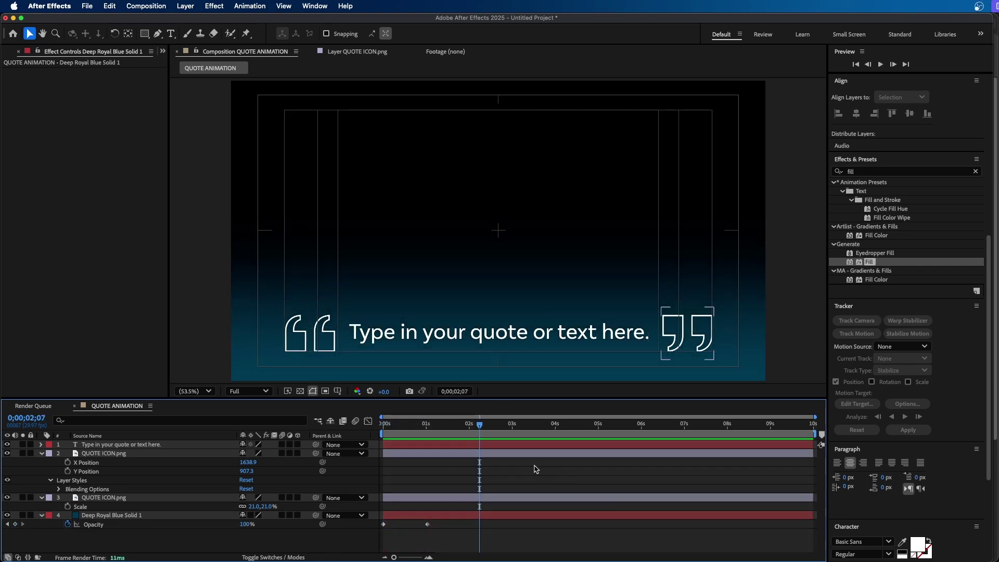
click(306, 333)
click(677, 333)
- Add a Y Position keyframe to the opening quote icon layer at 0;00;00;10
click(401, 426)
drag(400, 428, 398, 428)
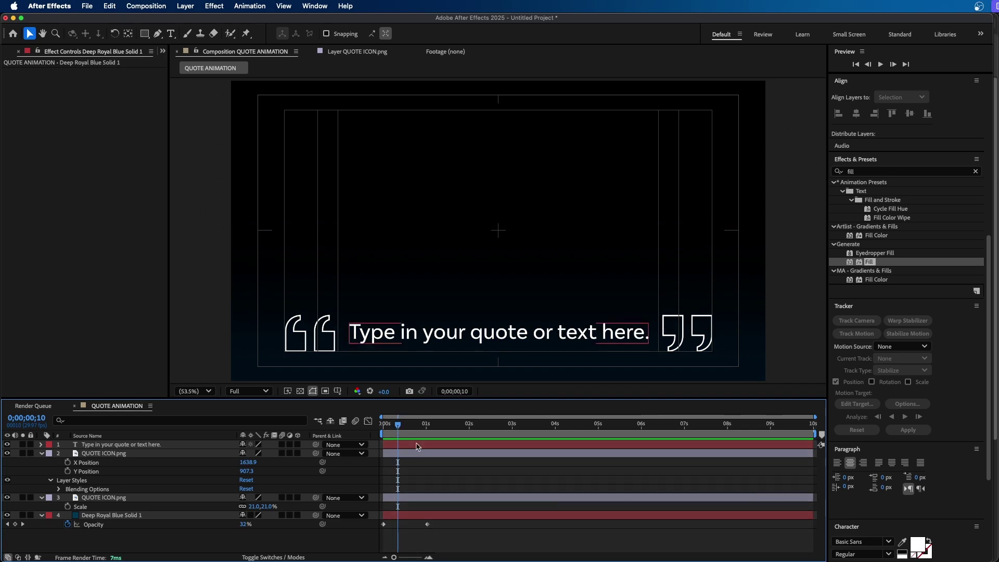
click(101, 500)
click(102, 501)
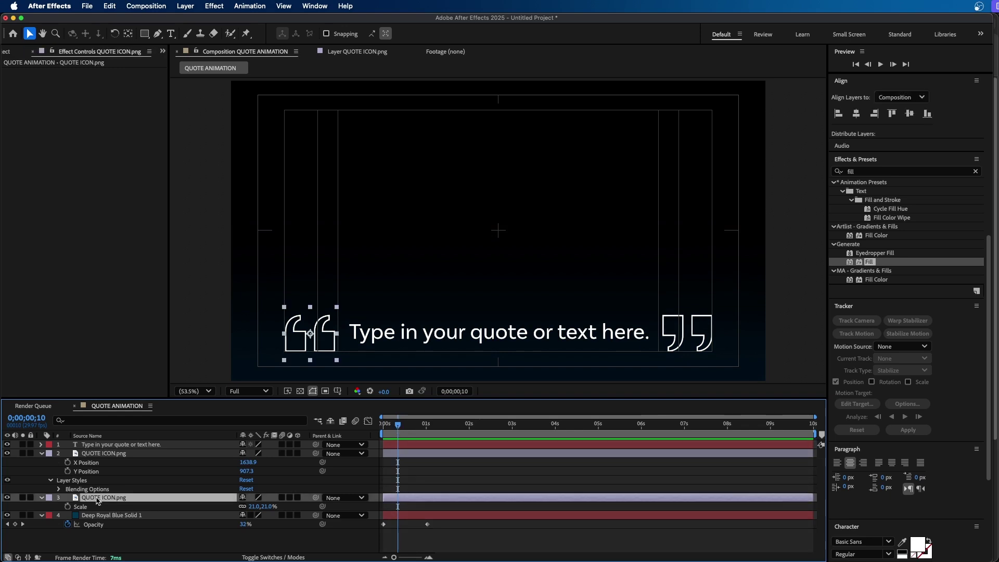
key(p)
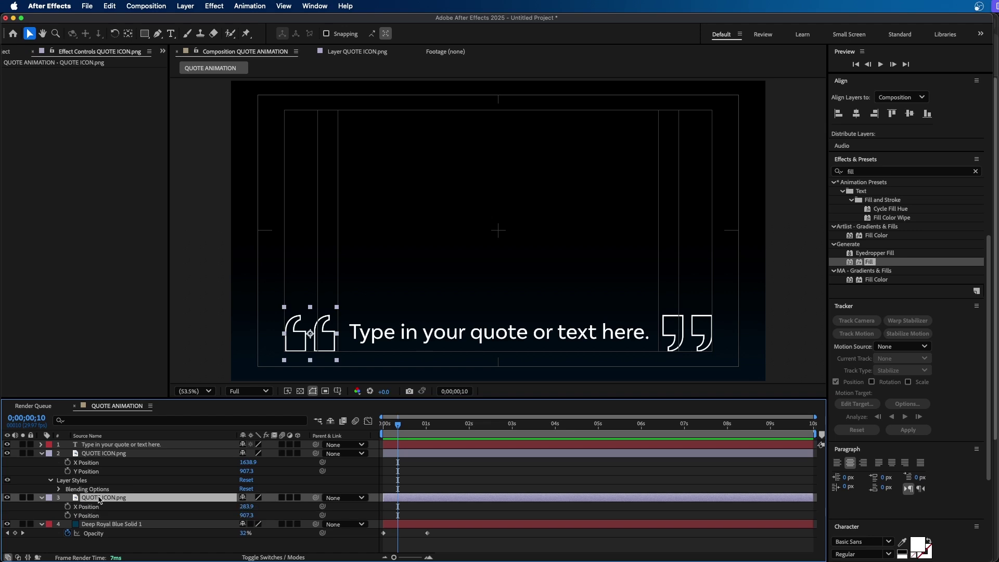
key(Return)
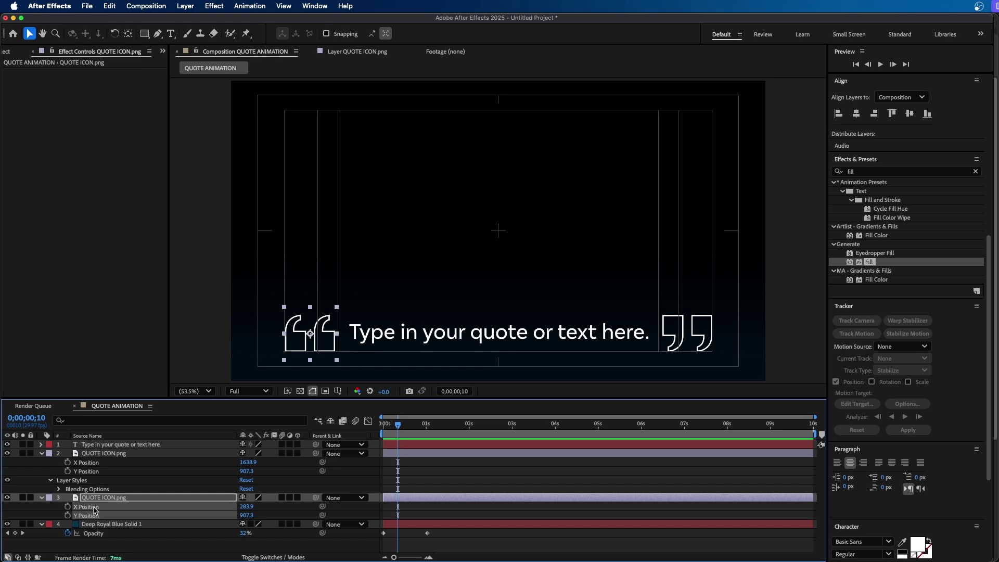
right_click(93, 507)
key(Escape)
click(401, 511)
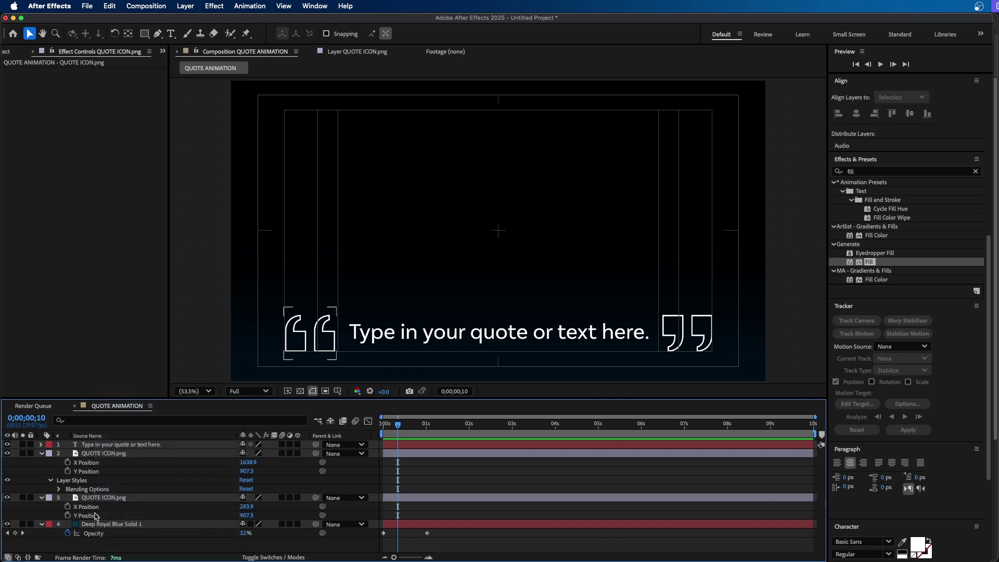
click(68, 515)
mouse_move(247, 515)
mouse_down()
mouse_move(236, 515)
mouse_move(247, 515)
mouse_up()
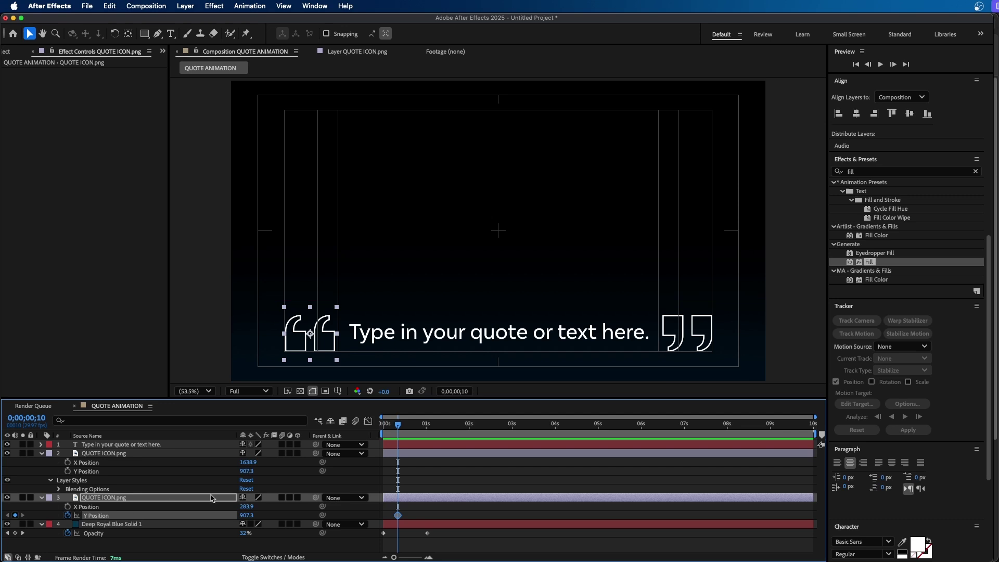
- Add a second Y Position keyframe at 0;00;01;10 to the opening quote icon and set the 0;00;00;10 keyframe to 802.3
click(438, 425)
drag(438, 426, 440, 427)
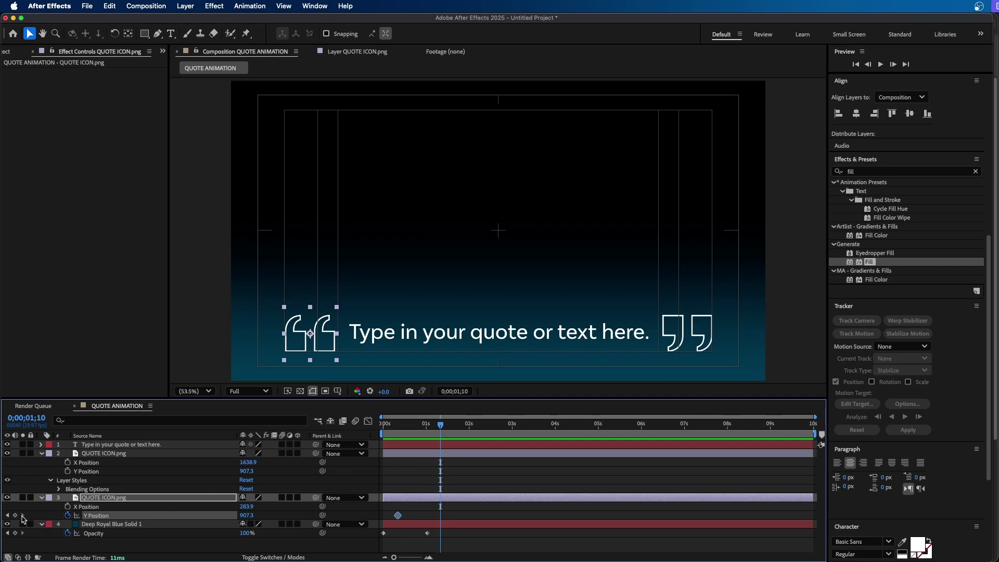
click(15, 515)
click(7, 515)
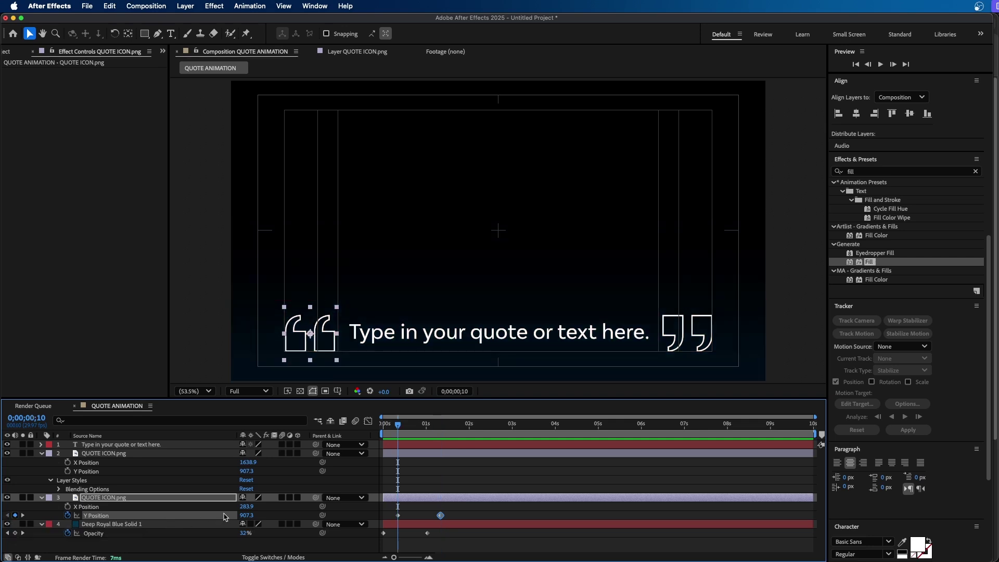
drag(244, 515, 190, 515)
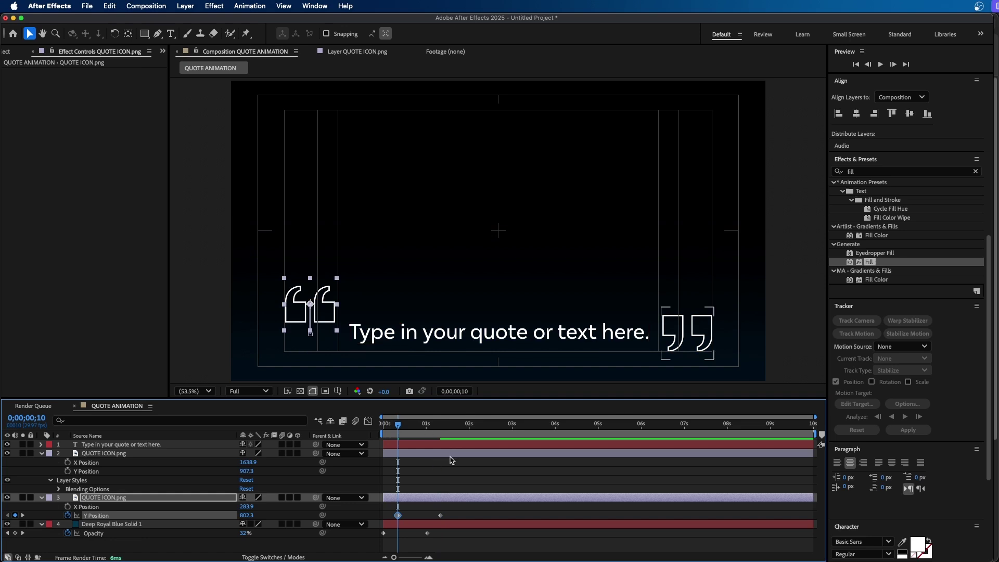
- Apply Easy Ease In to the opening quote icon's Y Position keyframe at 0;00;01;10
right_click(440, 516)
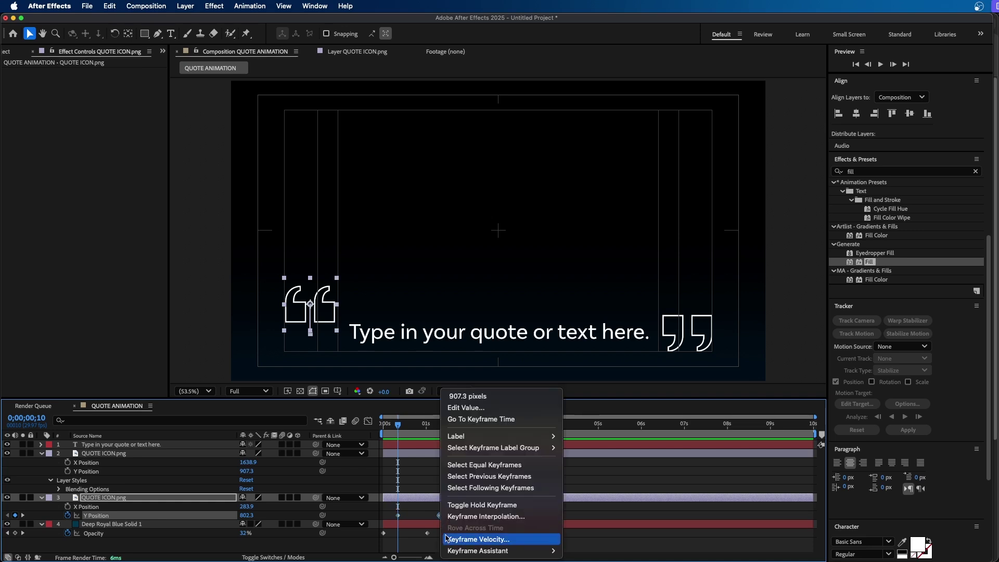
mouse_move(454, 551)
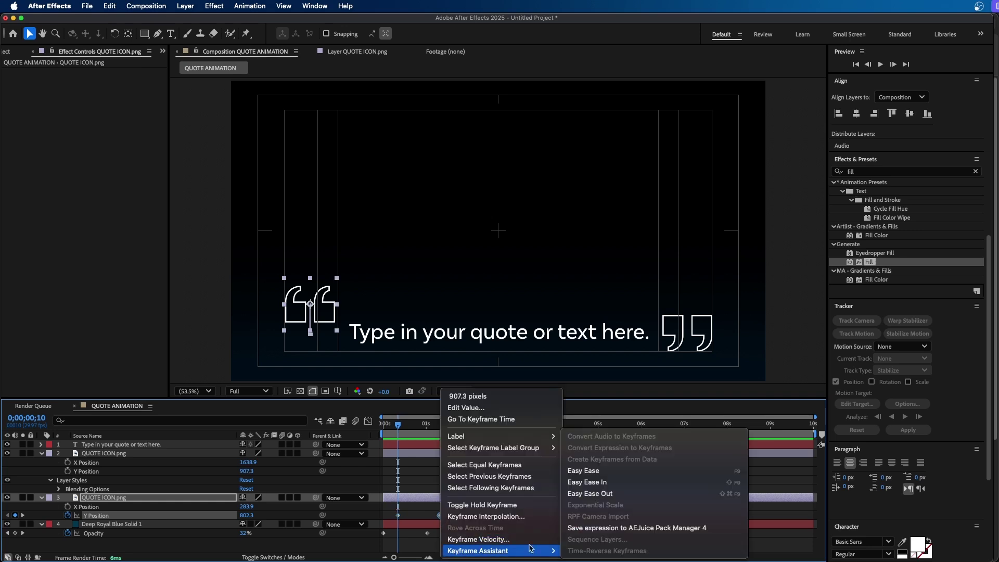
click(605, 494)
click(471, 480)
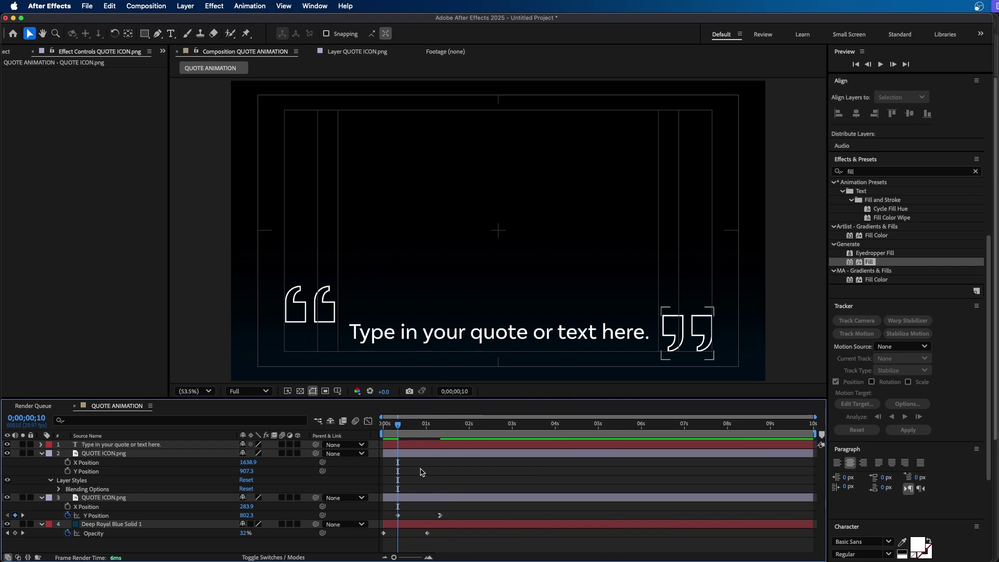
- Preview the opening quote icon's downward movement from the start of the composition
drag(399, 426, 384, 426)
key(space)
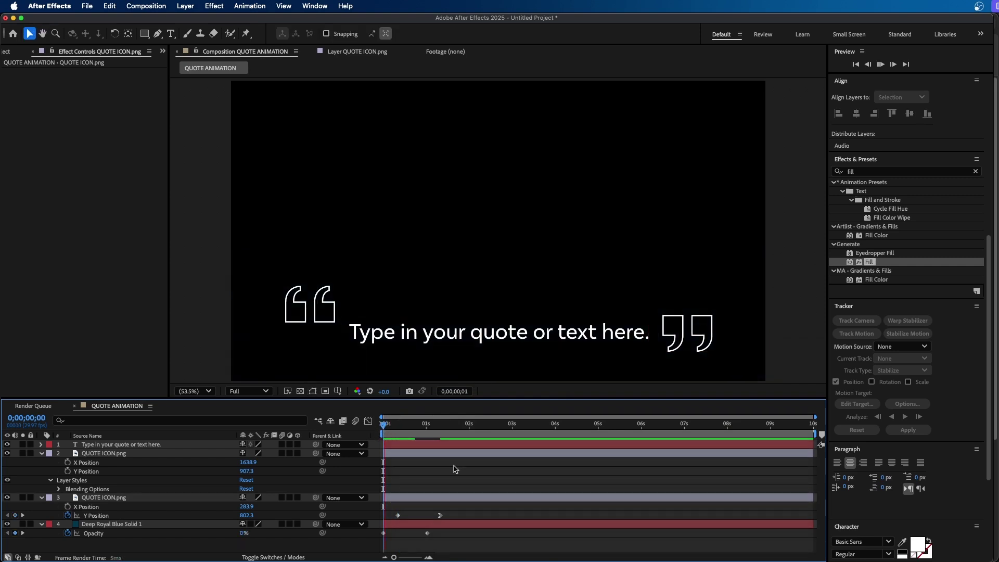
key(space)
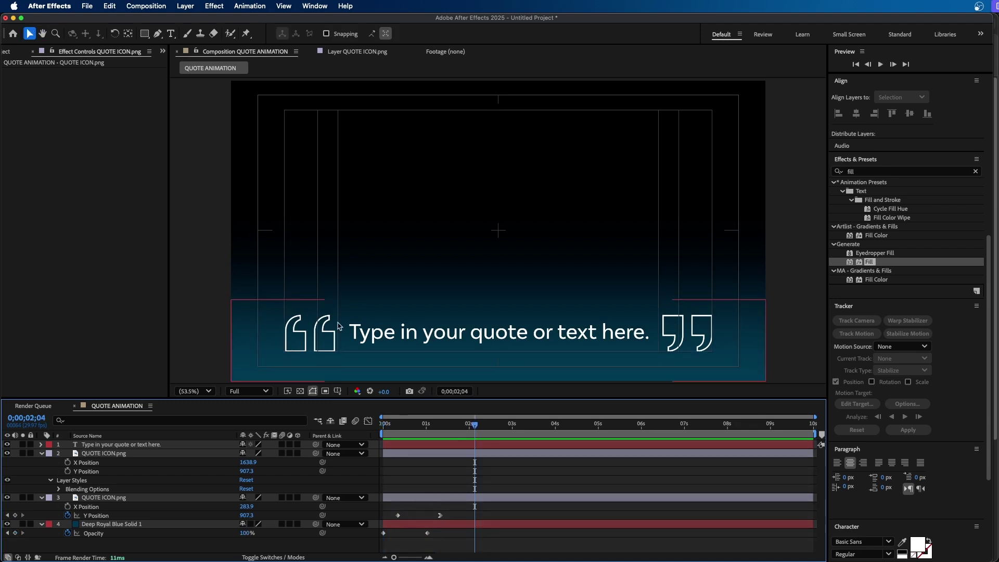
- Add 100% Opacity keyframes to the opening quote icon layer at 0;00;00;10 and 0;00;01;10
click(454, 498)
click(433, 496)
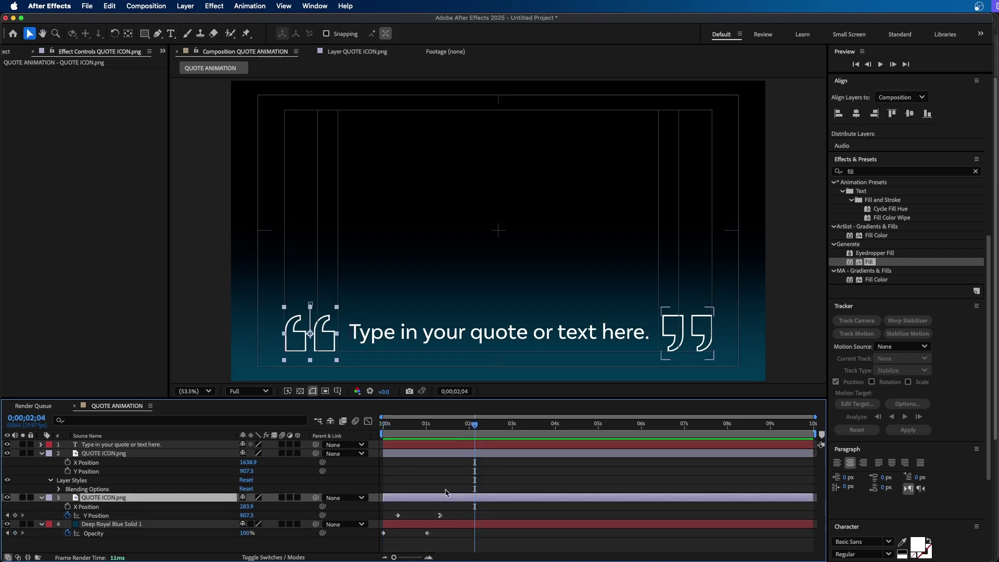
click(8, 515)
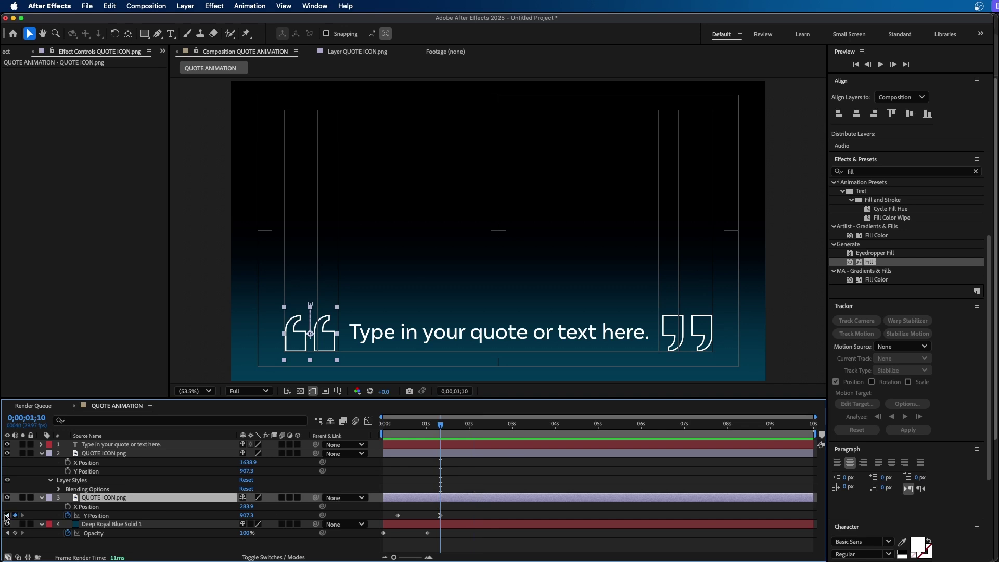
click(8, 515)
key(t)
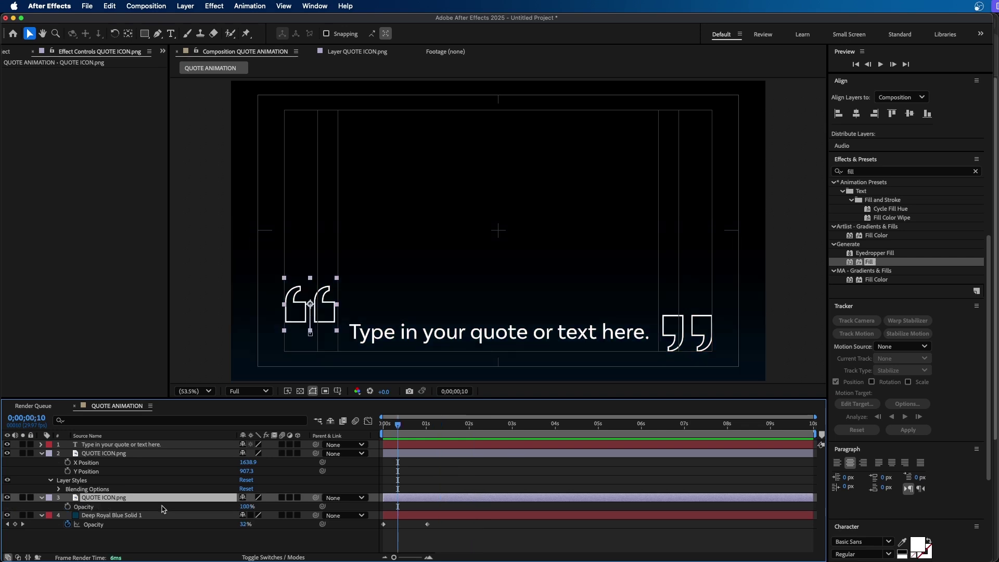
key(alt+shift+t)
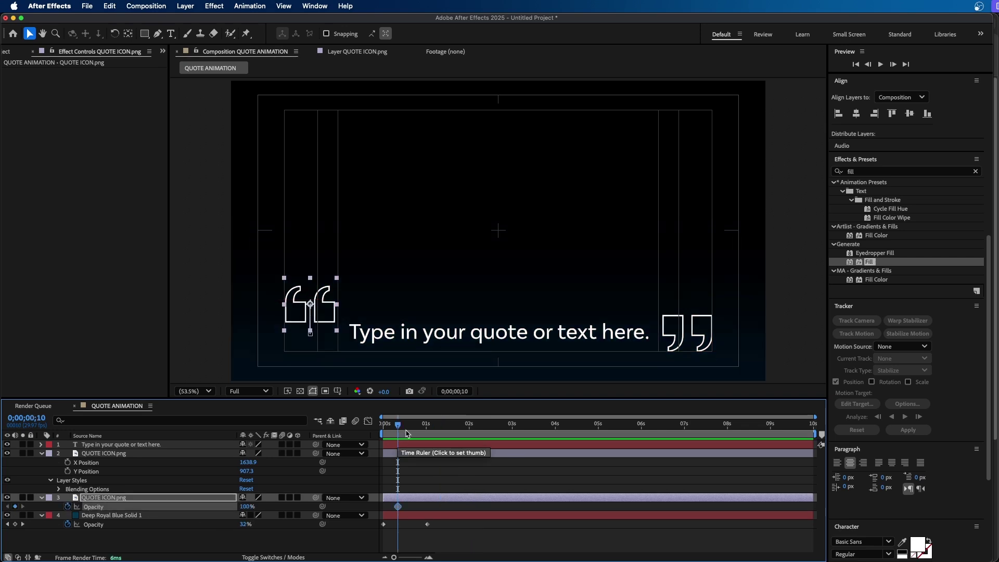
drag(450, 432, 441, 428)
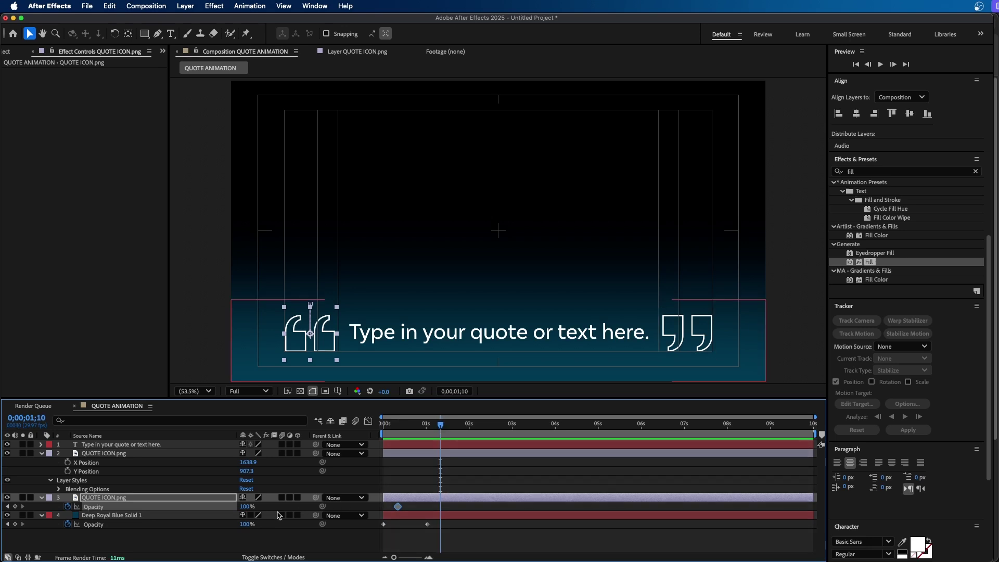
click(15, 506)
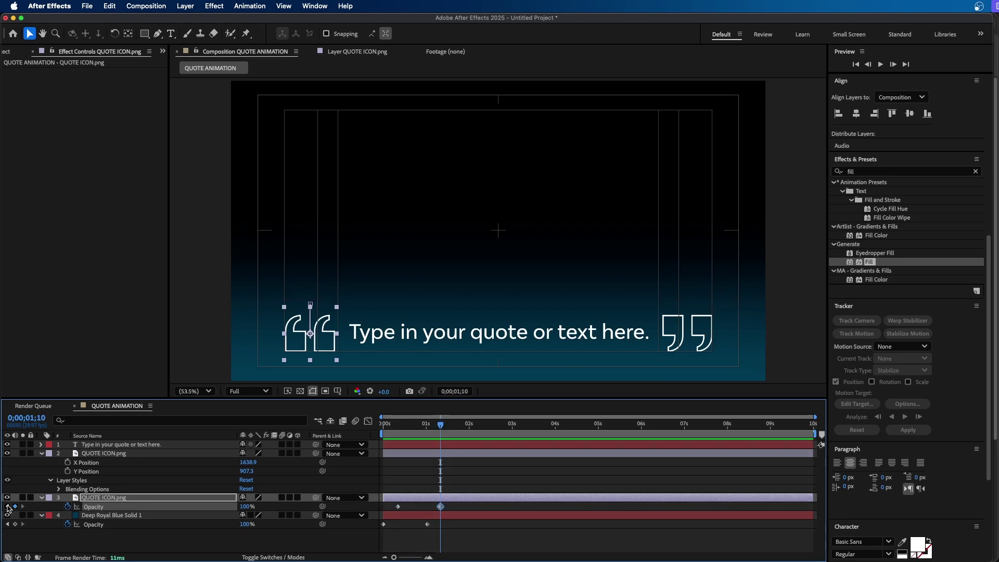
- Set the opening quote icon's Opacity to 0% at 0;00;00;10 and preview its fade-in
click(7, 506)
click(245, 506)
text(0)
key(Return)
click(474, 473)
key(space)
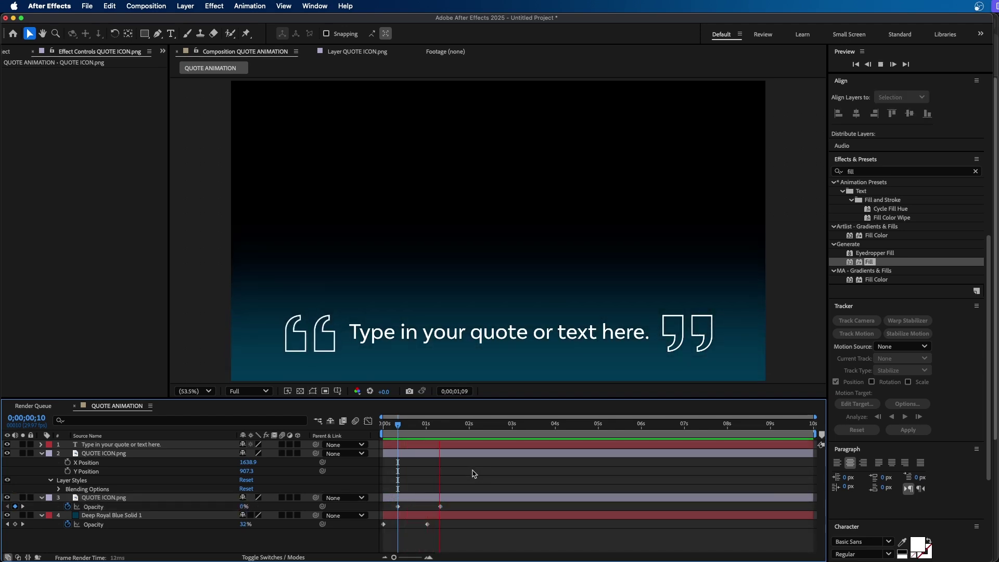
key(space)
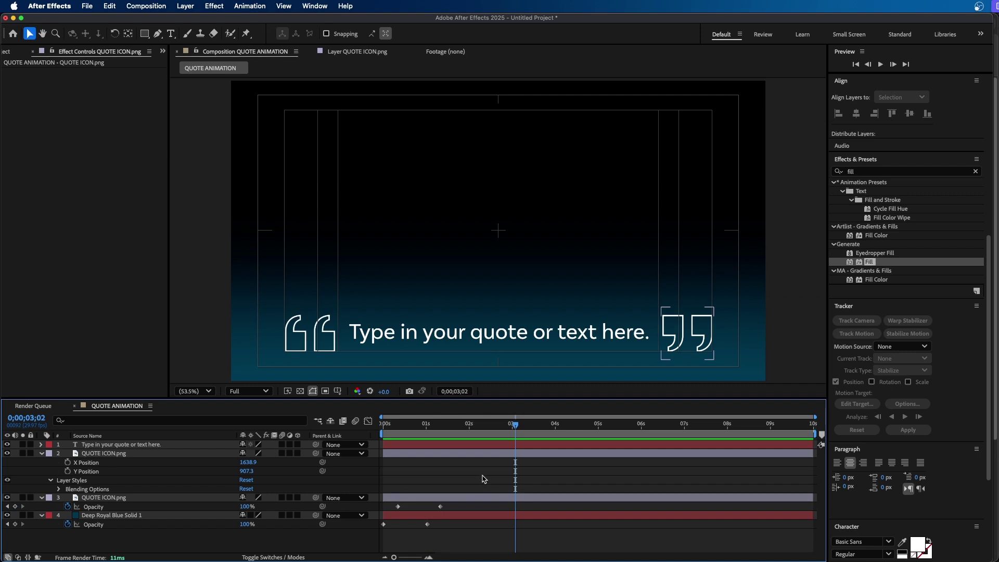
- Lengthen the incoming ease handle of the opening quote icon's last Y Position keyframe in the Graph Editor
click(457, 497)
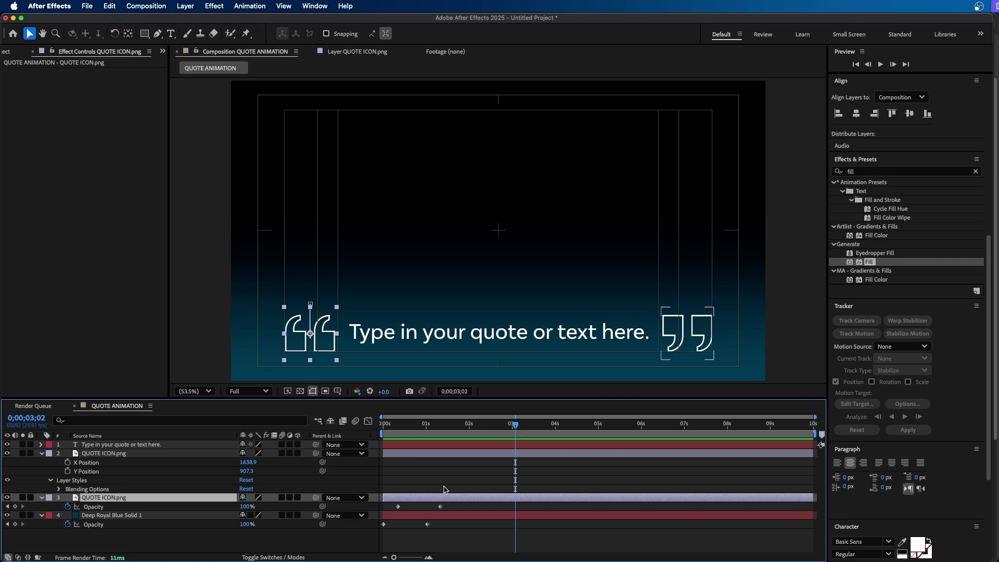
key(p)
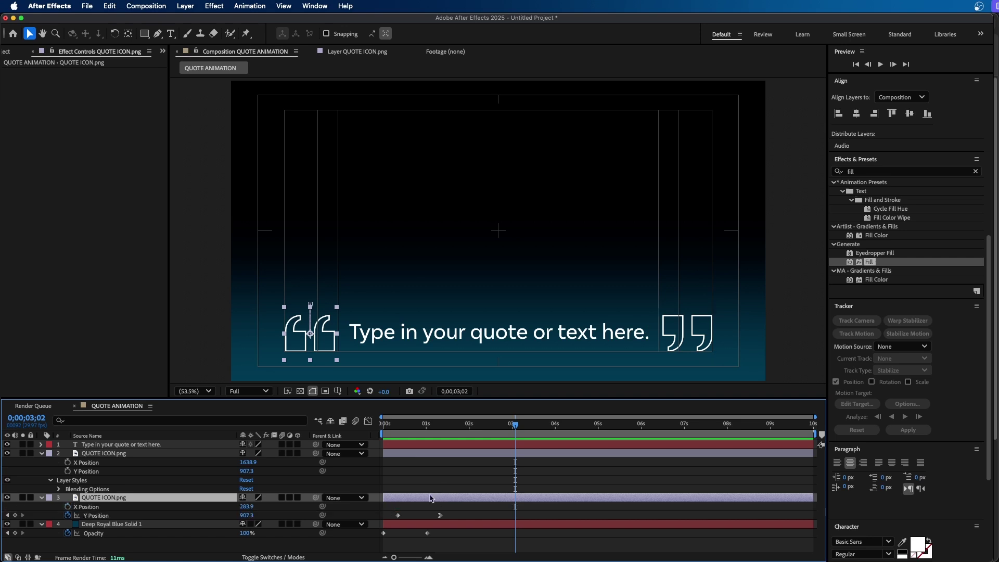
click(7, 516)
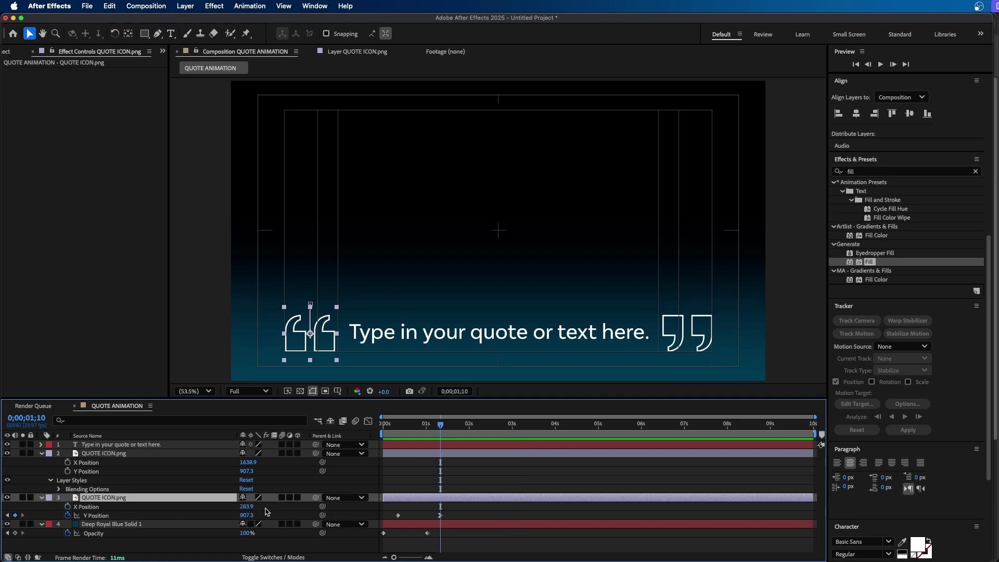
click(441, 515)
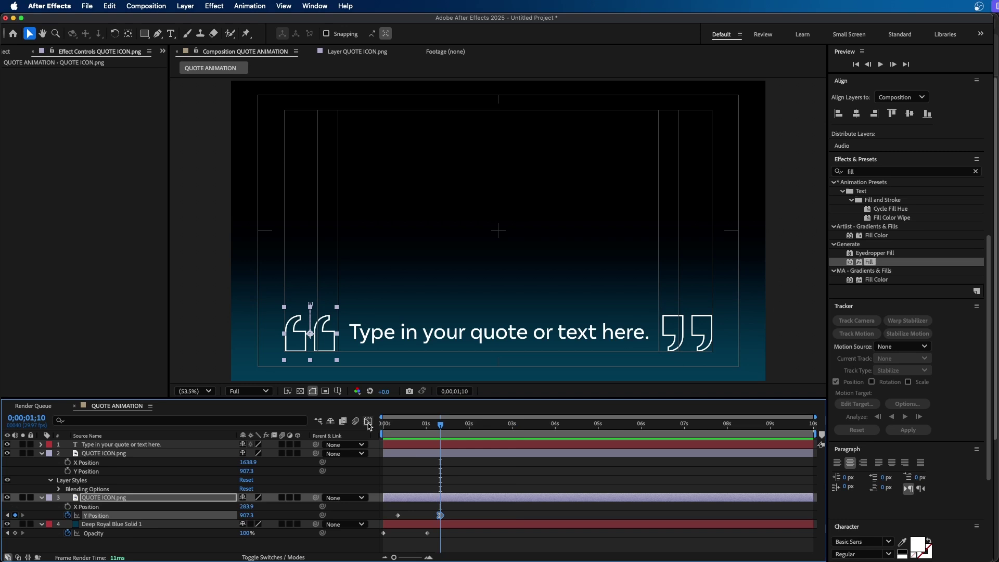
click(368, 421)
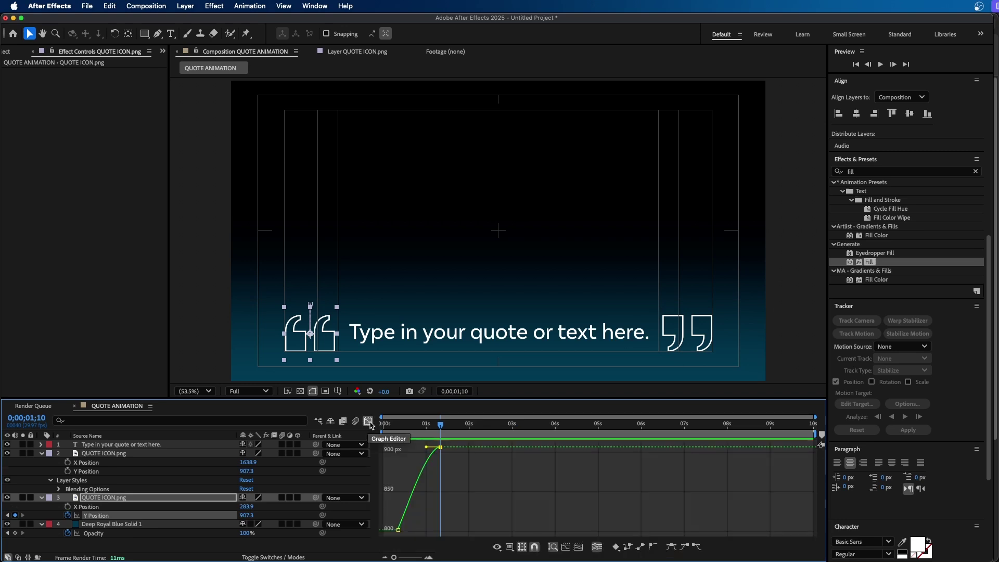
mouse_move(439, 451)
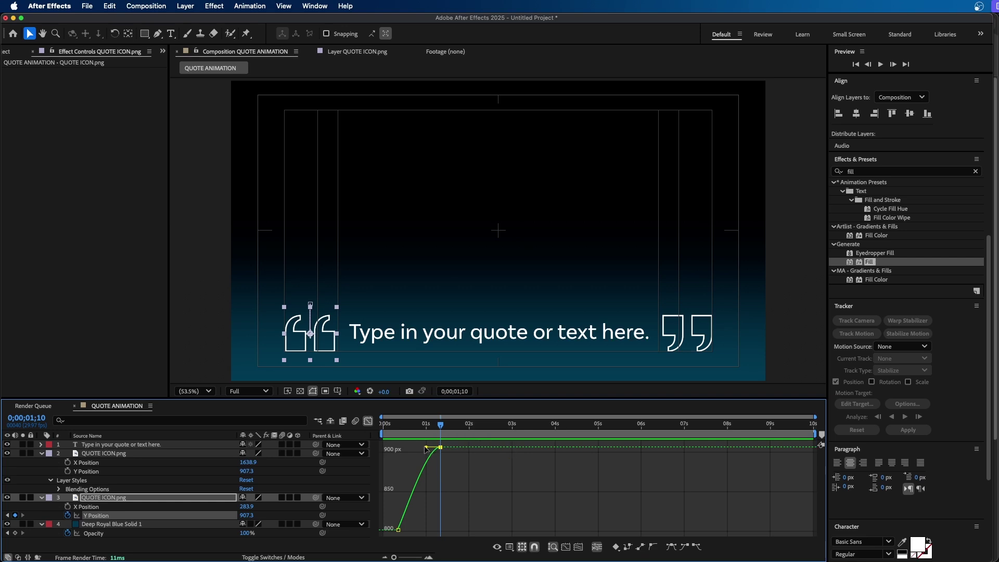
drag(427, 448, 409, 455)
- Preview the opening quote icon's animation with the lengthened ease
click(399, 427)
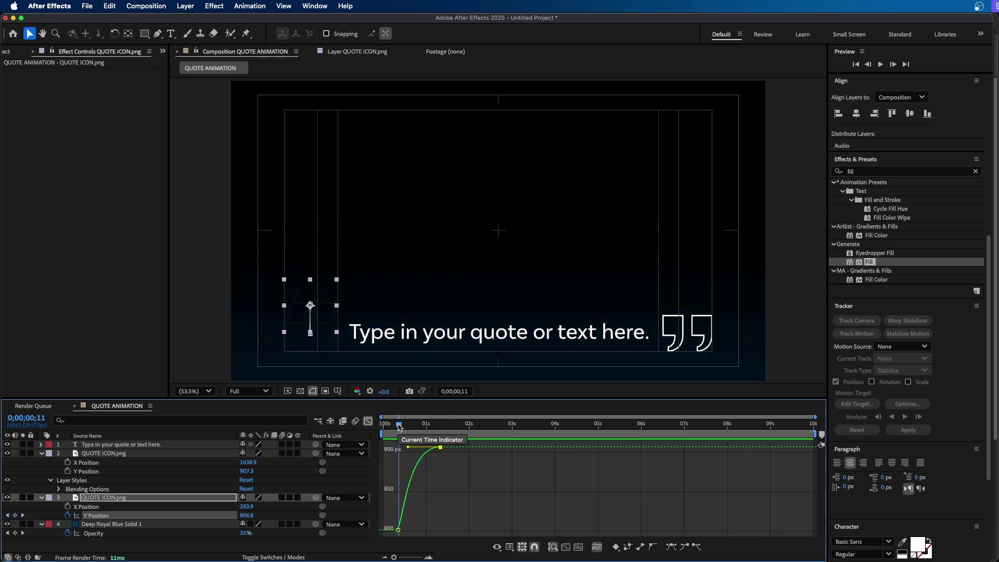
key(space)
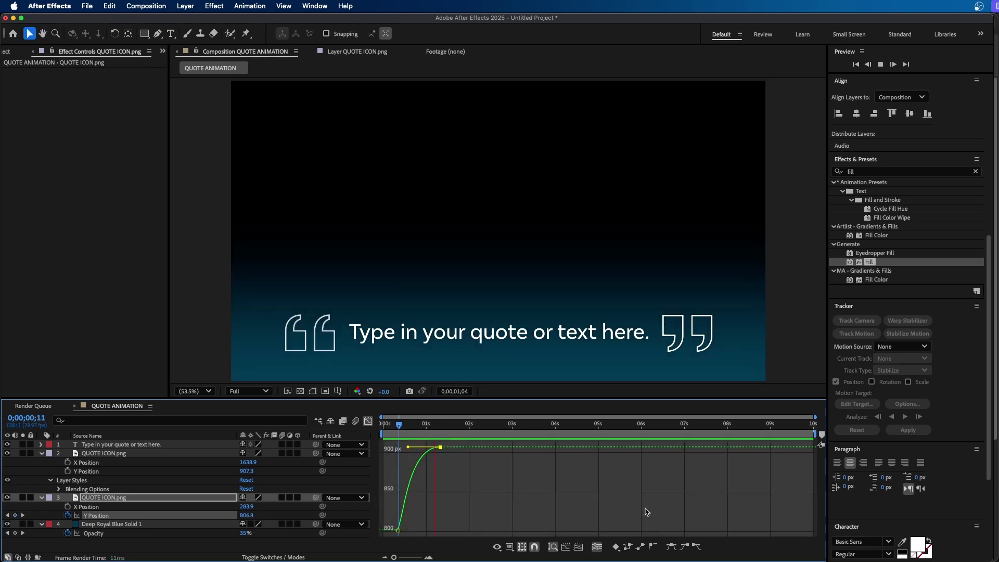
key(space)
click(313, 391)
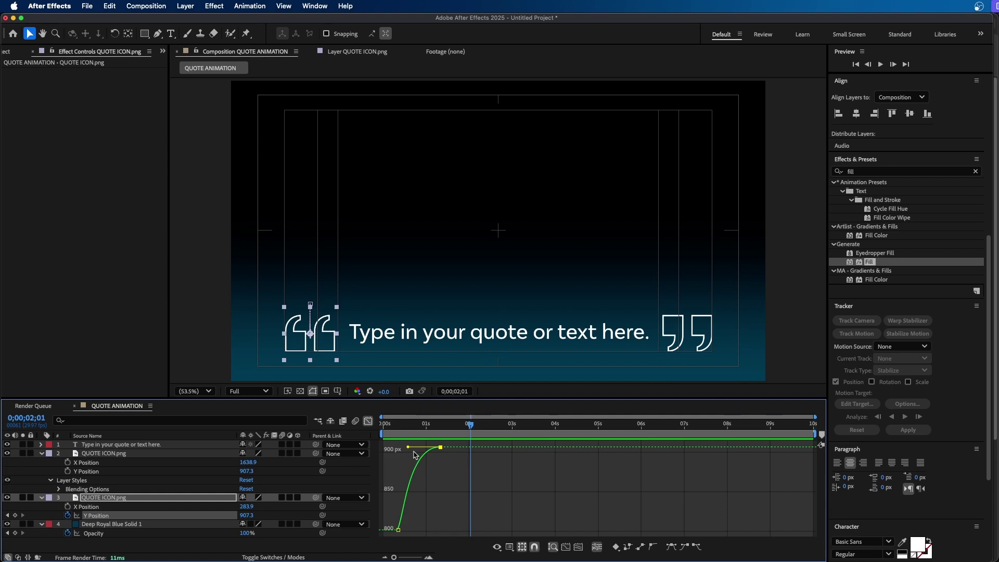
- Shorten the last Y Position keyframe's ease handle slightly, preview the movement and leave the Graph Editor
drag(411, 447, 415, 448)
key(space)
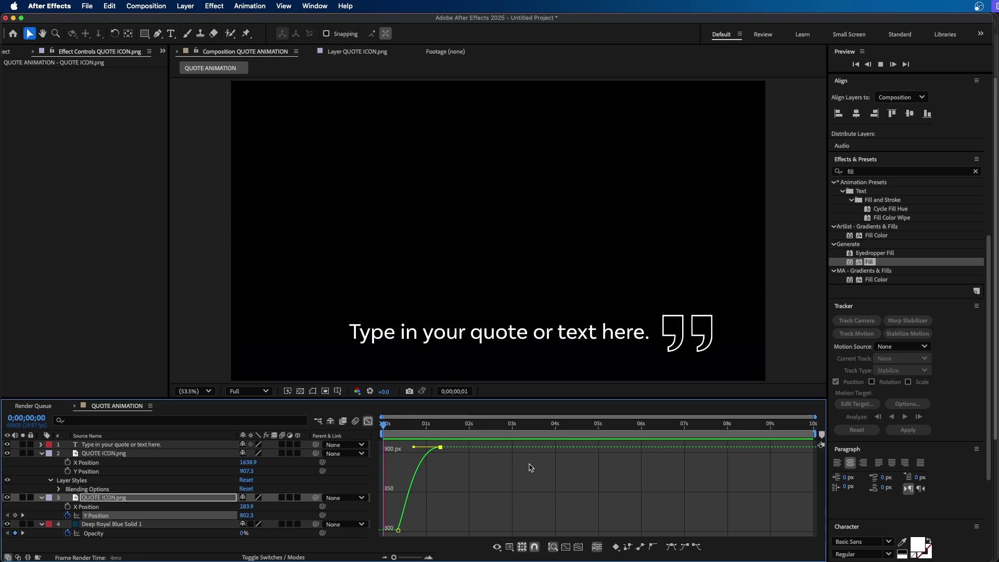
key(space)
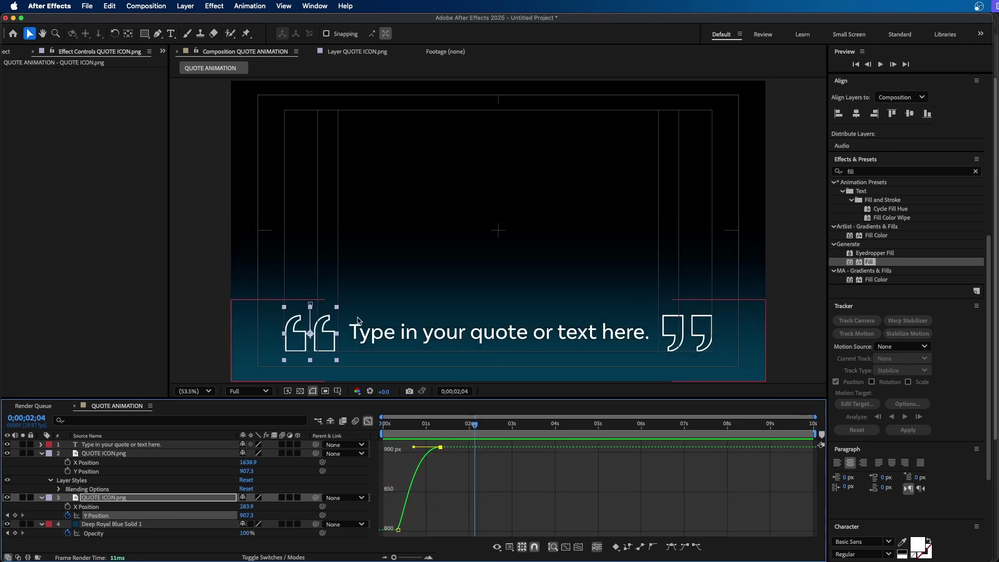
click(368, 421)
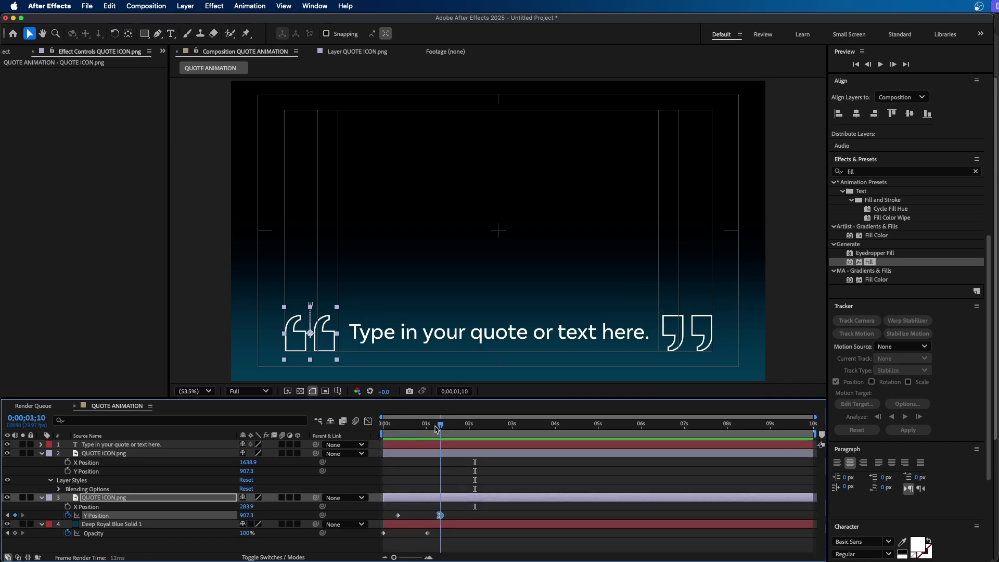
- Copy the opening quote icon's Y Position and Opacity keyframes to the closing quote icon layer at 0;00;00;10 and preview both icons
click(397, 424)
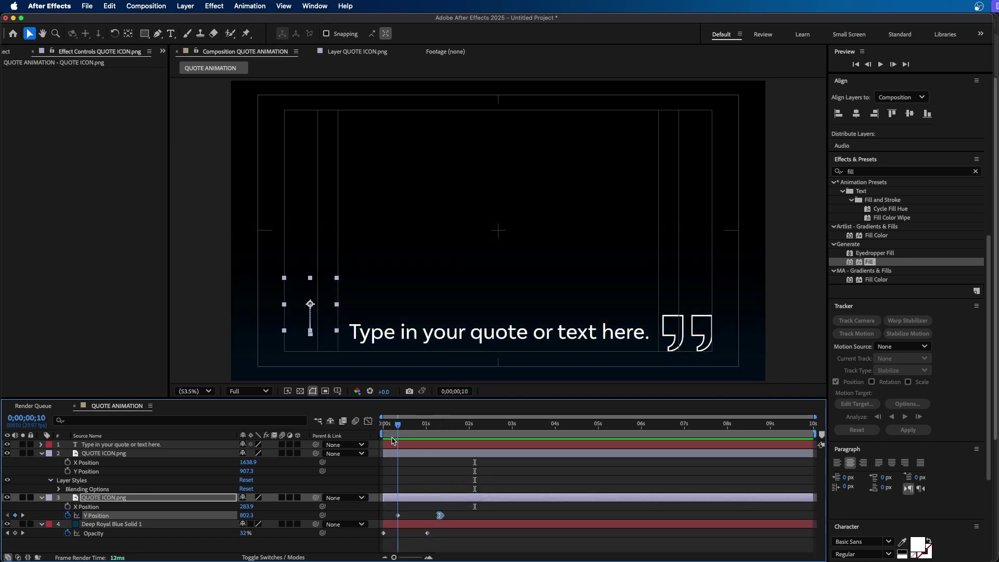
click(431, 499)
key(p)
key(u)
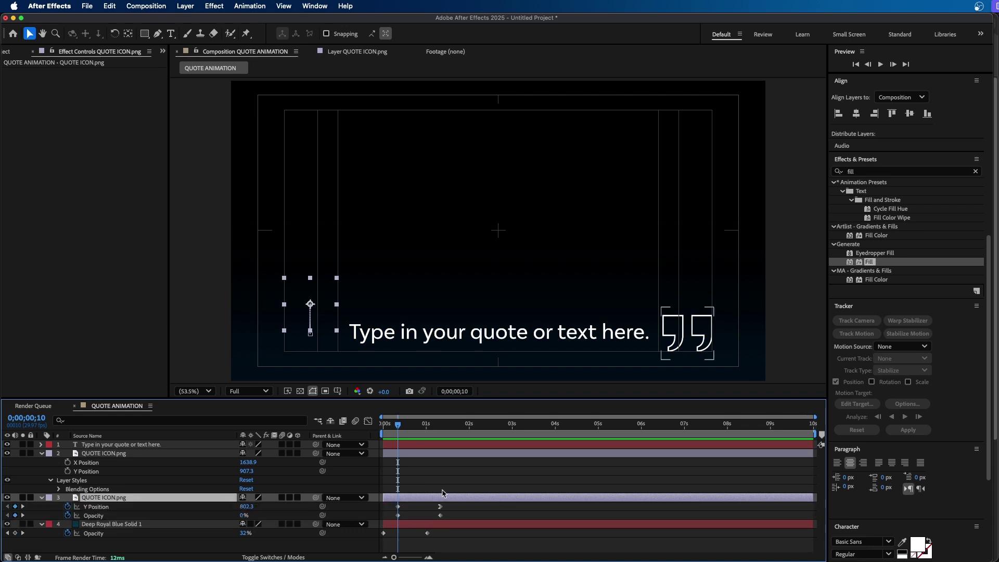
drag(454, 510, 394, 524)
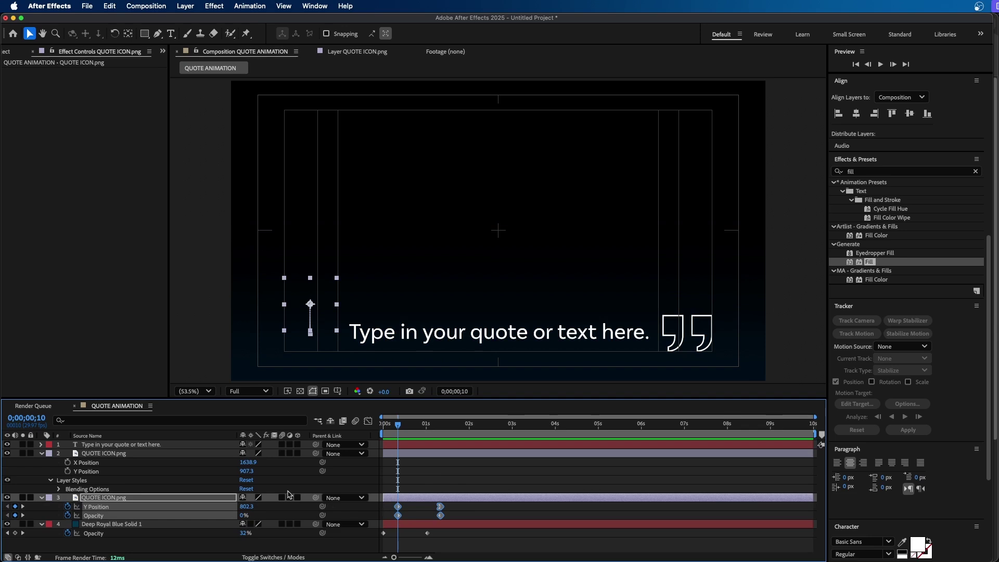
click(104, 454)
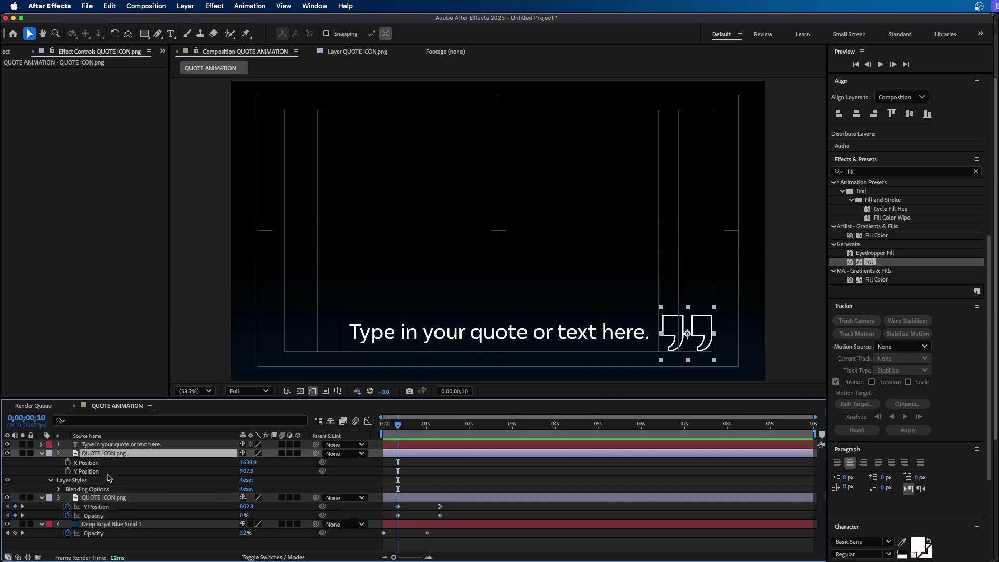
key(super+v)
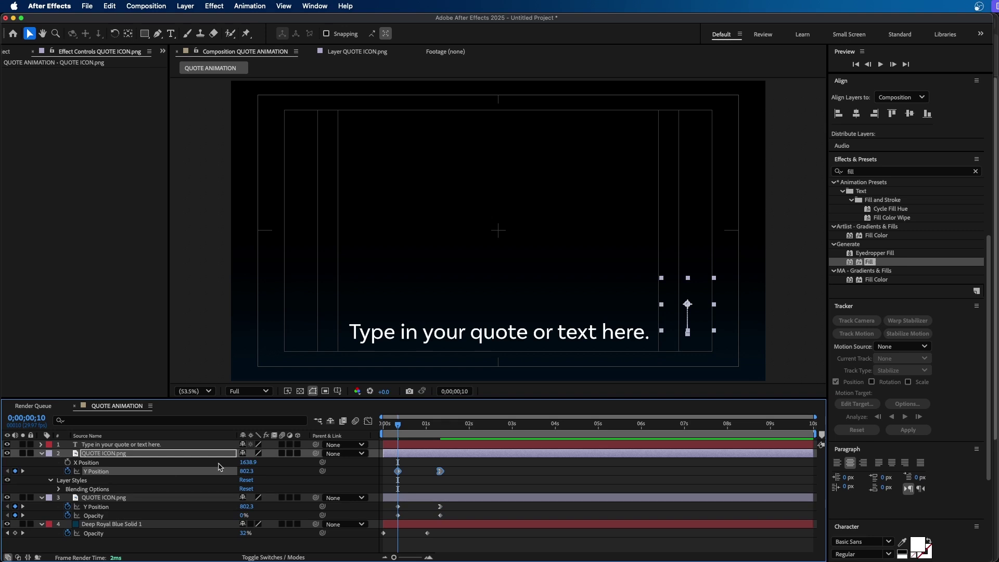
key(space)
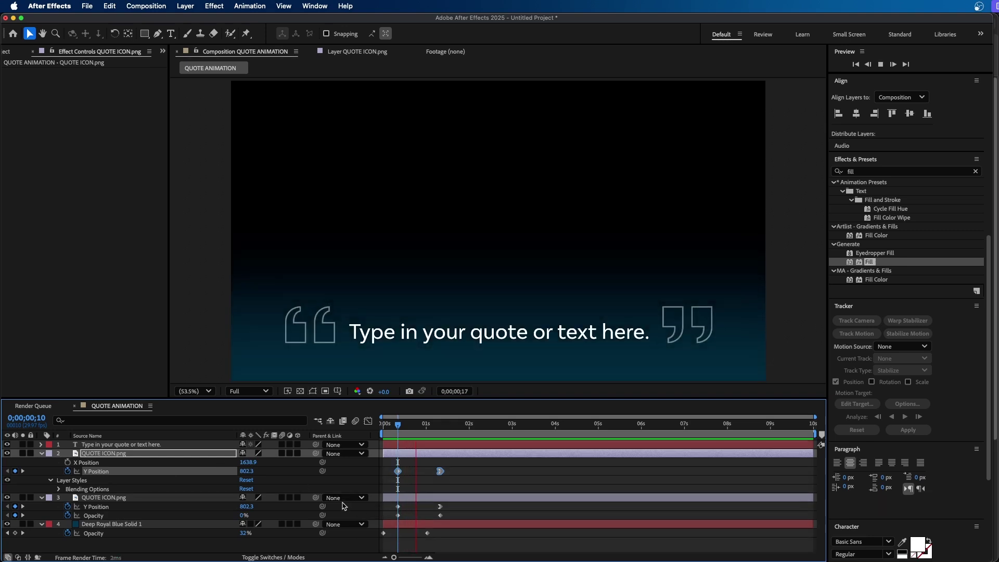
click(543, 450)
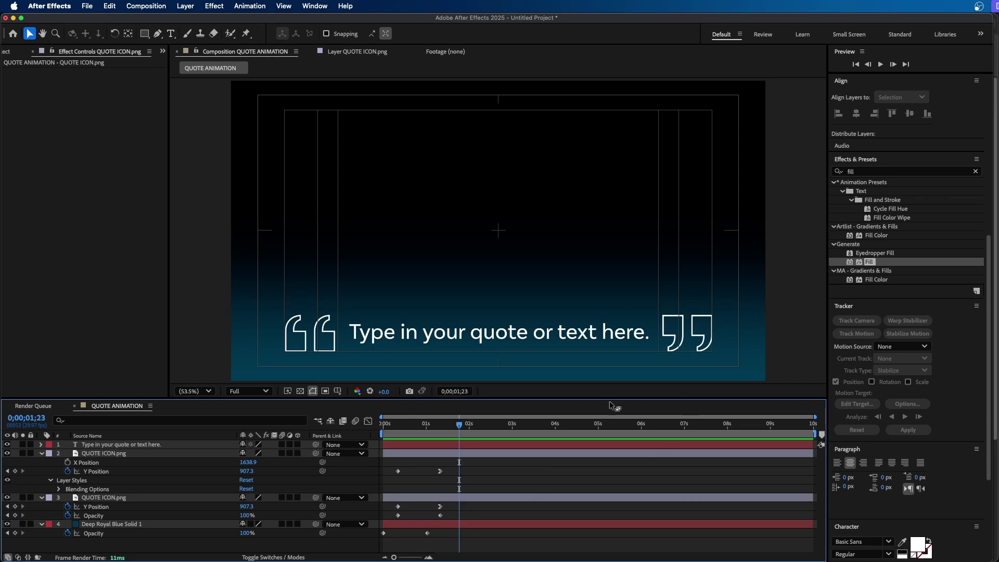
- Set the closing quote icon's Y Position to 1007.3 at its first keyframe at 0;00;00;10 and preview both icons
click(464, 455)
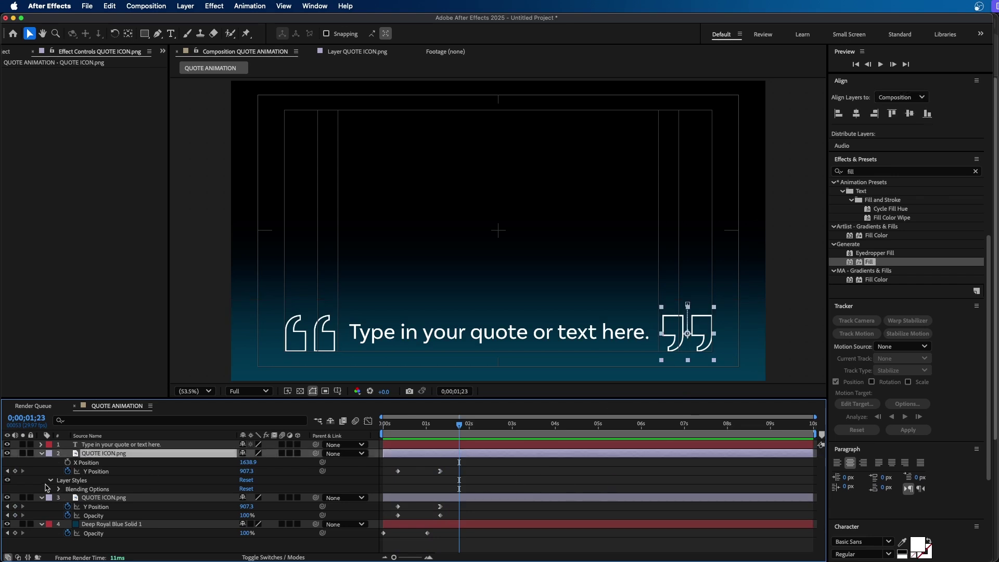
click(7, 471)
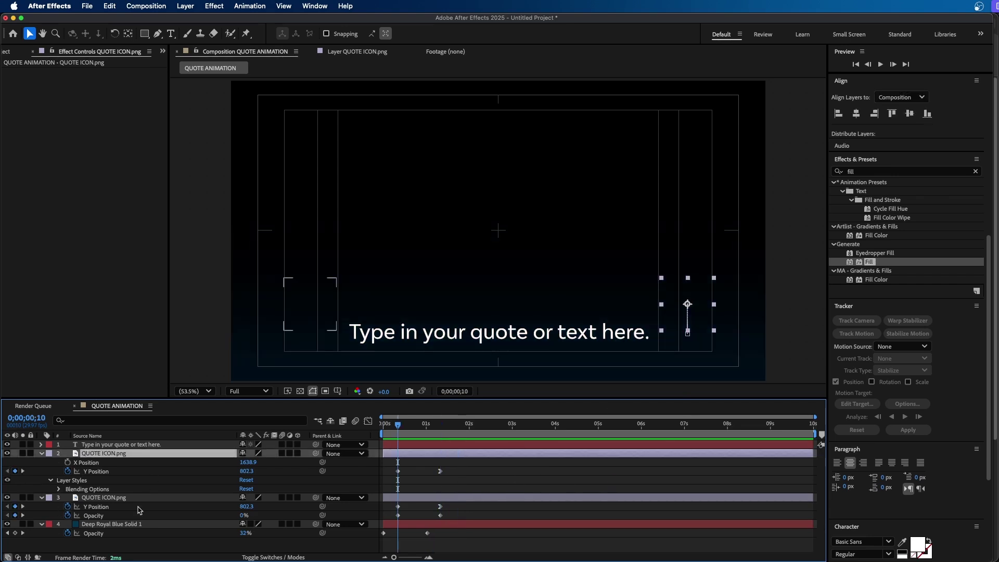
drag(246, 471, 338, 455)
key(space)
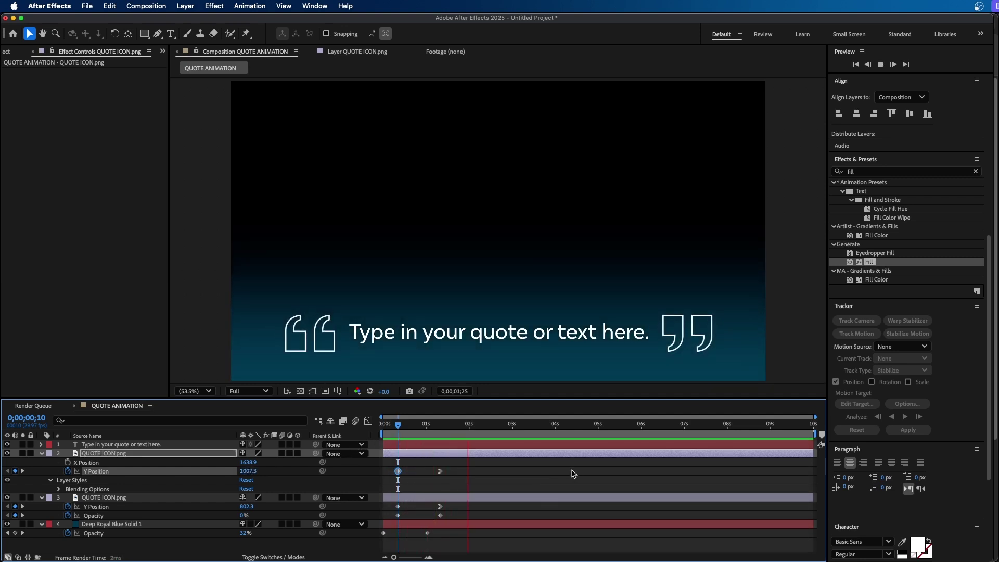
key(space)
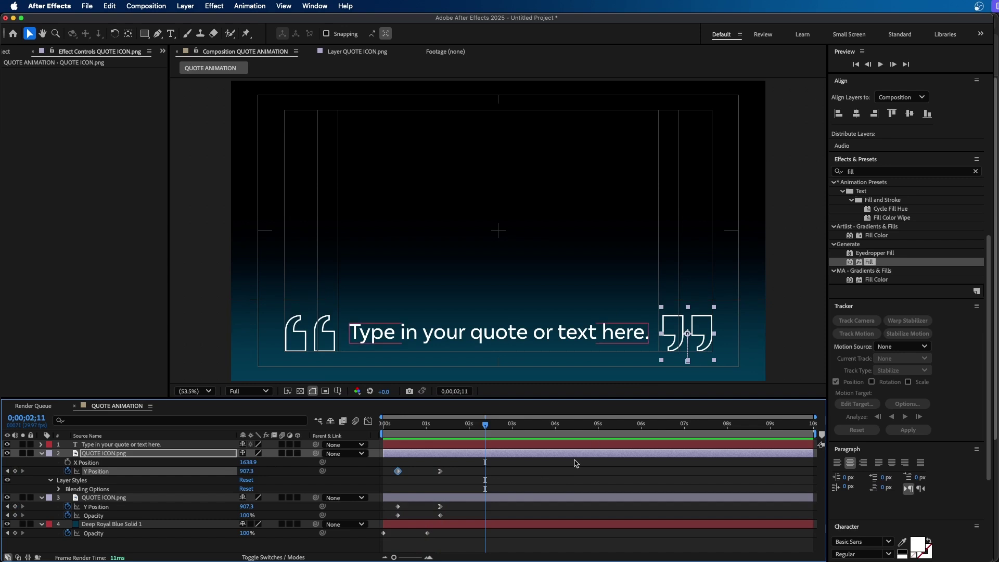
click(530, 483)
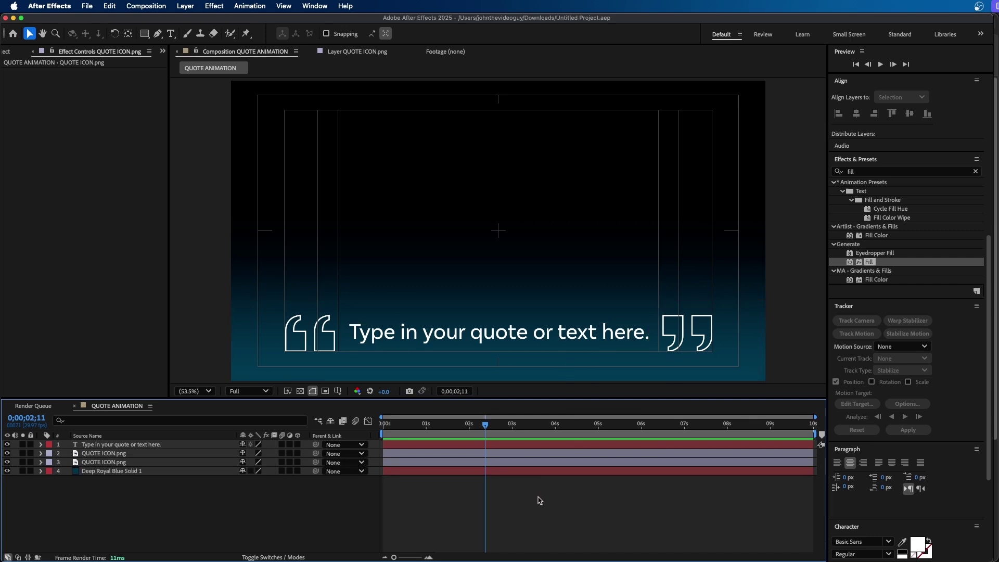
- Add an Opacity text animator to the quote text layer
click(104, 445)
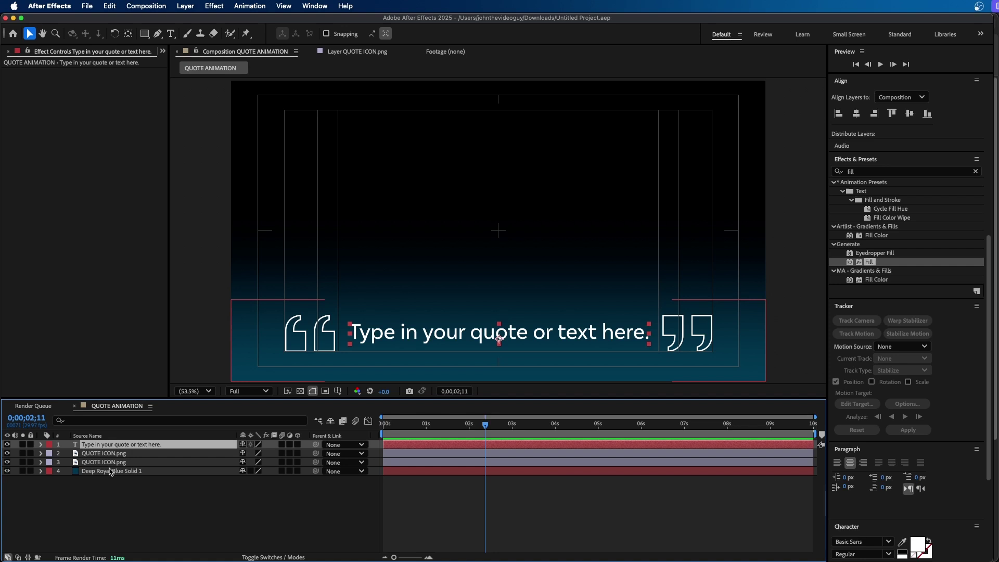
click(41, 445)
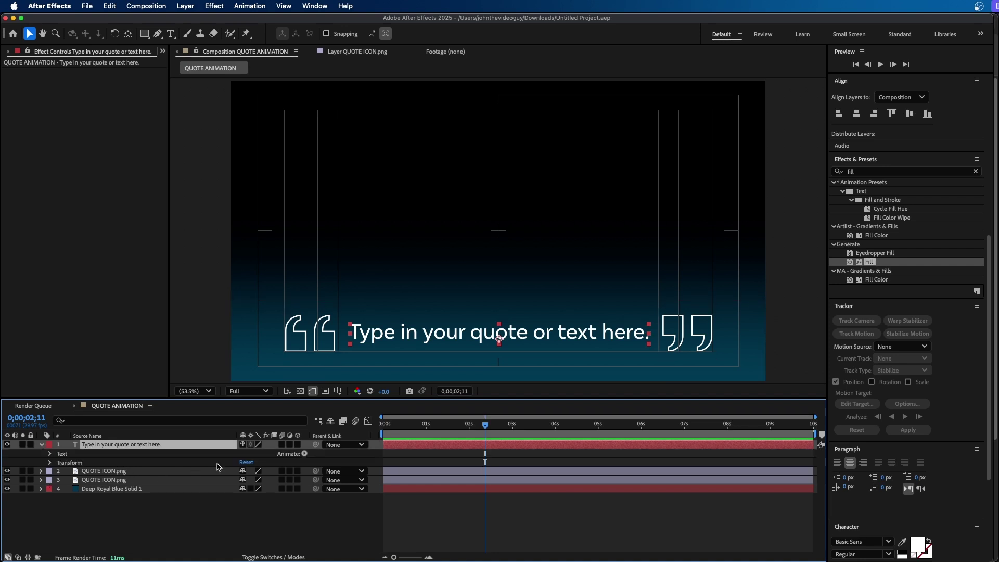
click(304, 454)
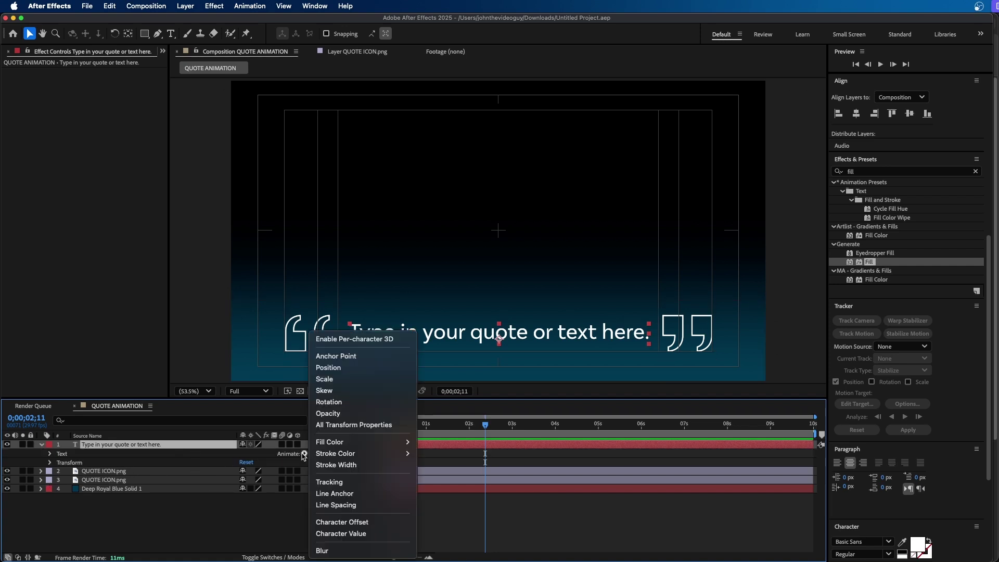
click(327, 414)
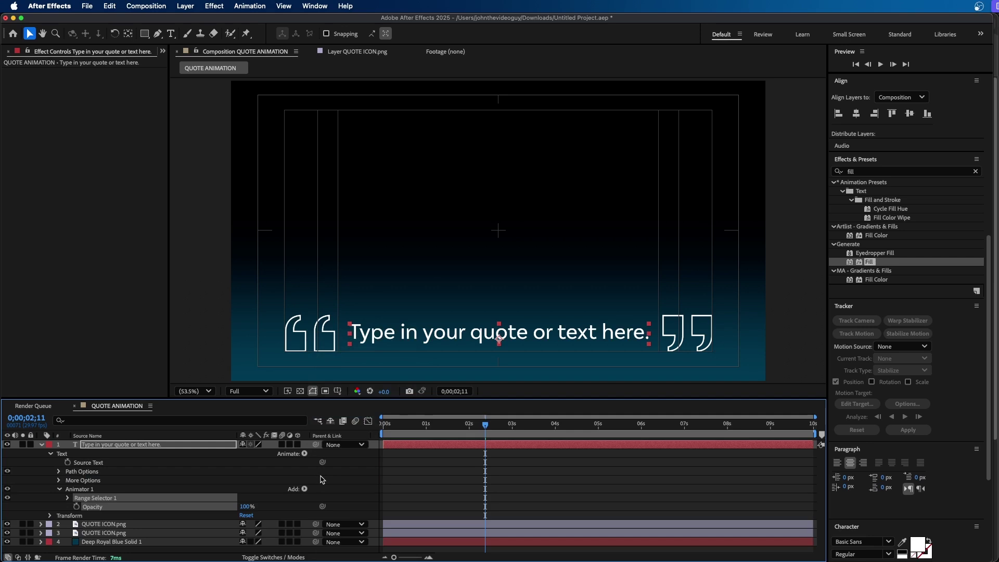
click(305, 454)
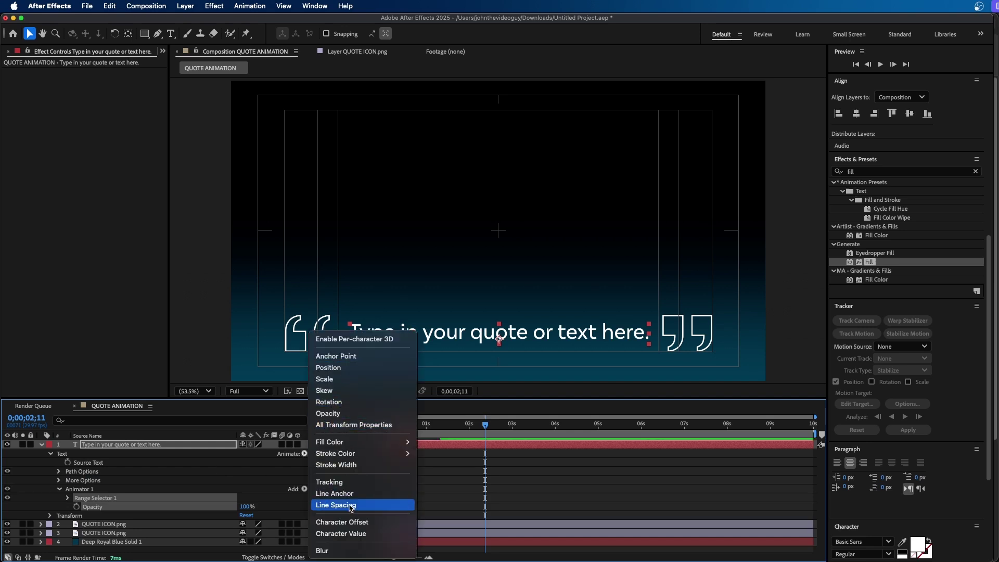
click(180, 493)
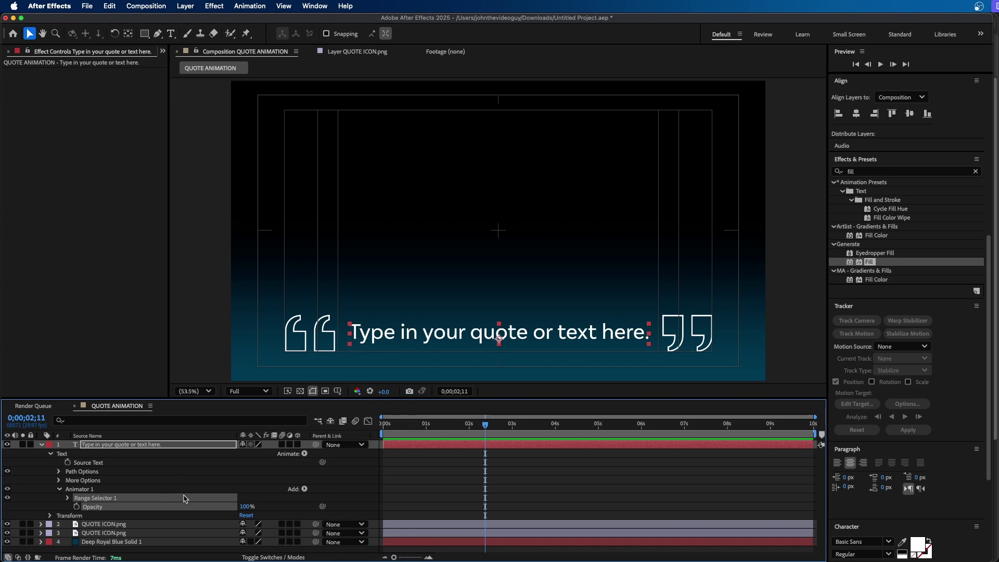
- Expand the text animator's Range Selector 1 and set the animator's Opacity to 0%
click(94, 498)
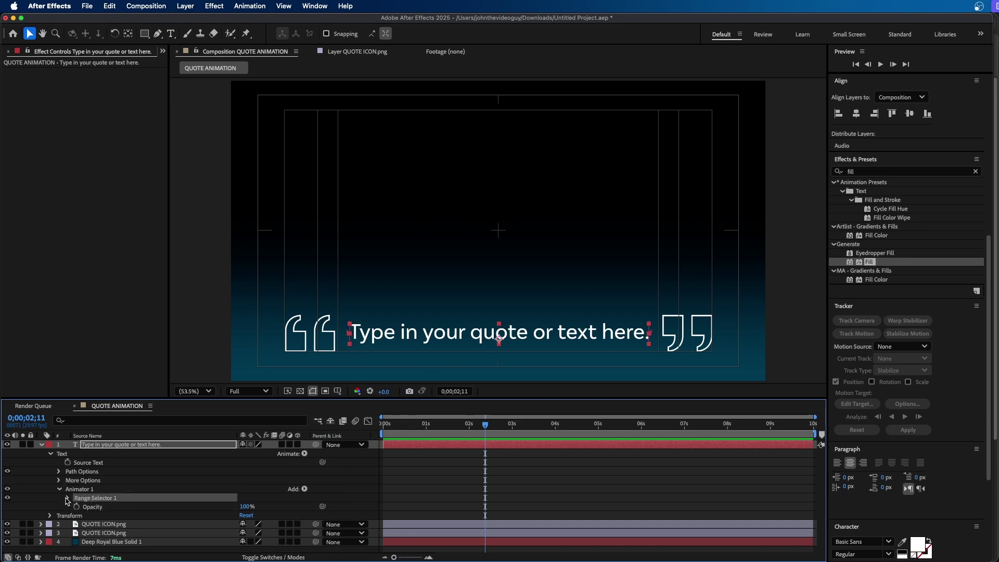
click(67, 498)
scroll(94, 503, down, 2)
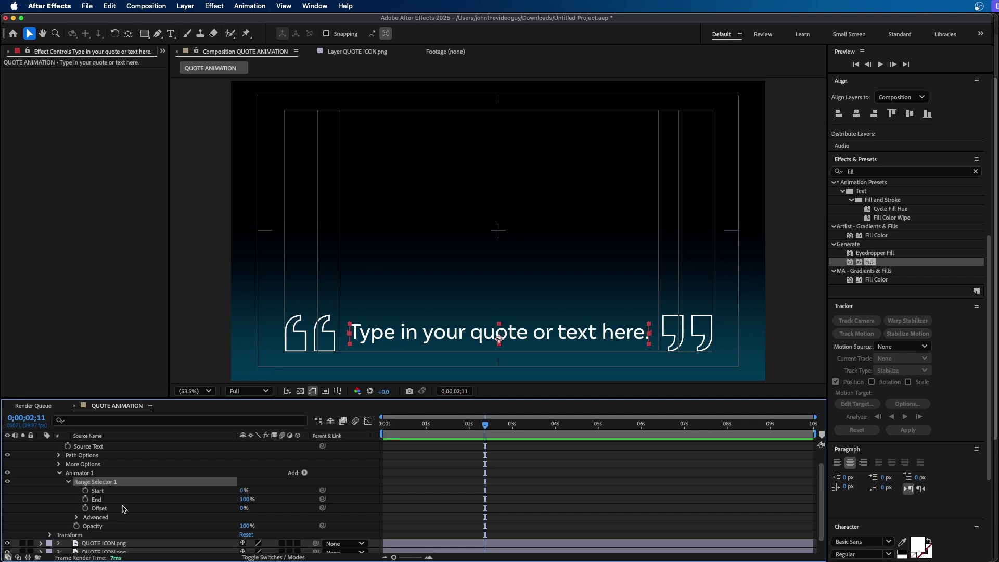
click(100, 526)
click(244, 526)
text(0)
key(Return)
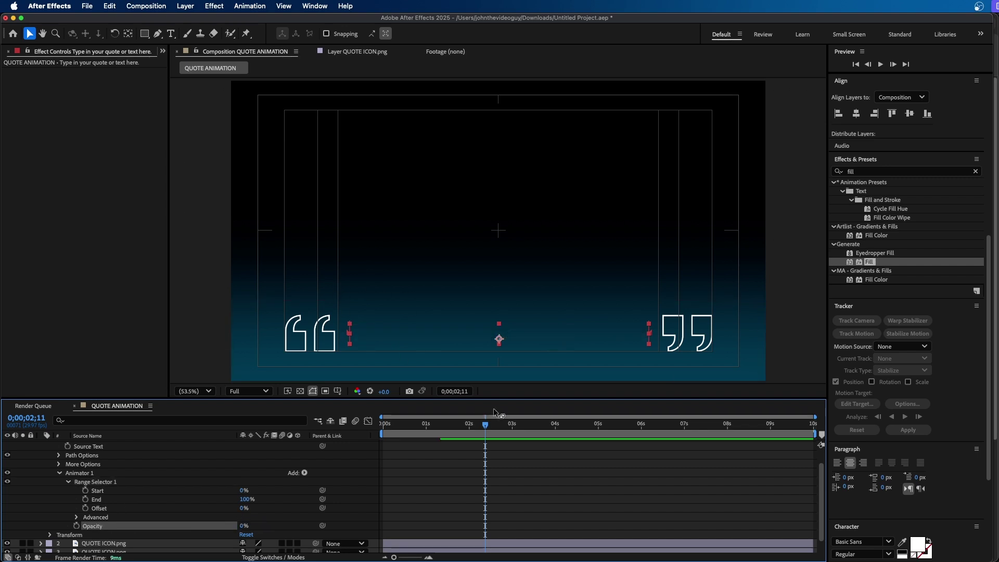
- Keyframe the range selector's Start from 0% at 0;00;00;20 to 100% at 0;00;01;20
click(104, 483)
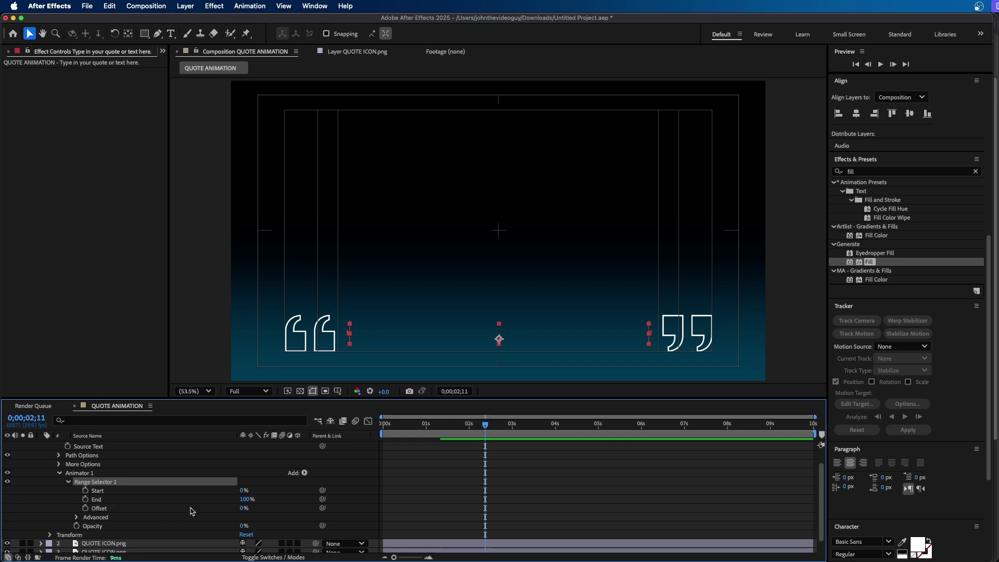
mouse_move(242, 491)
mouse_down()
mouse_move(302, 491)
mouse_move(237, 490)
mouse_up()
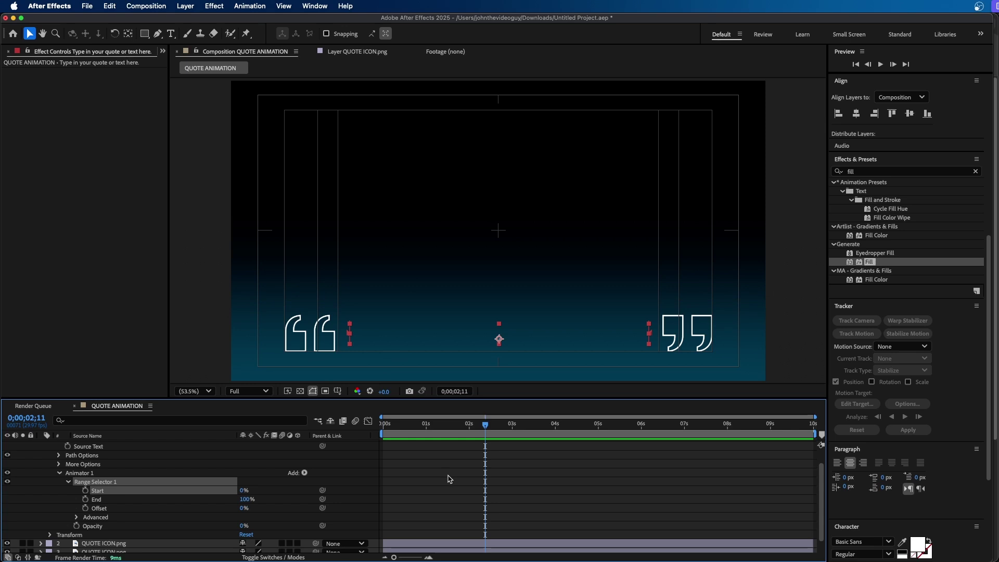
mouse_move(410, 428)
mouse_down()
mouse_move(402, 428)
mouse_move(412, 428)
mouse_up()
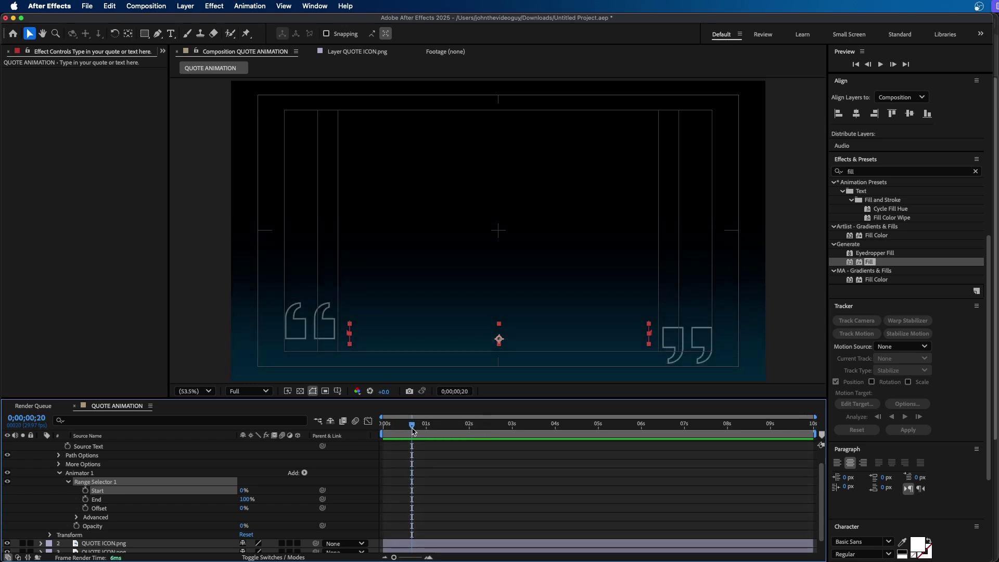
click(85, 490)
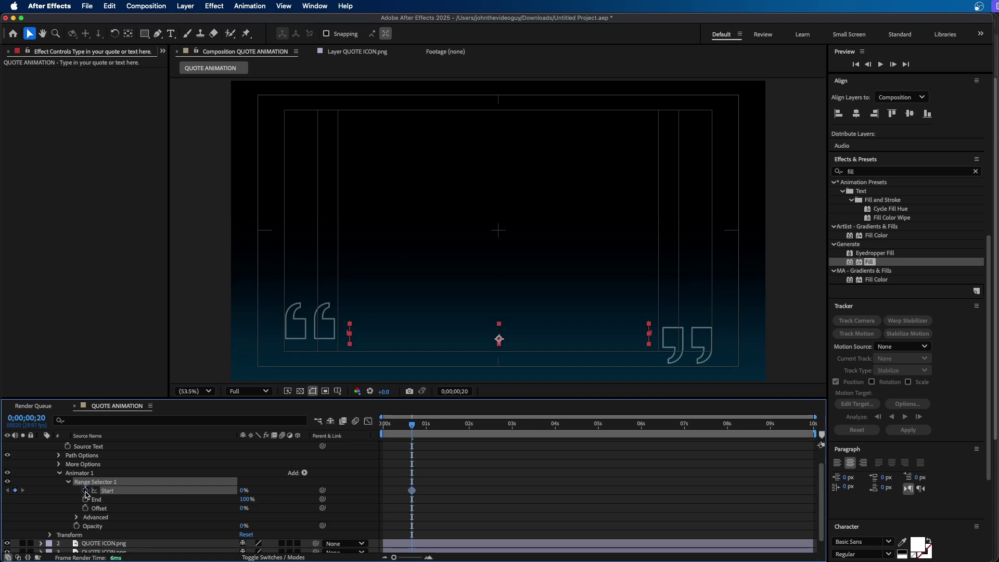
click(445, 426)
drag(446, 426, 455, 426)
drag(243, 492, 538, 492)
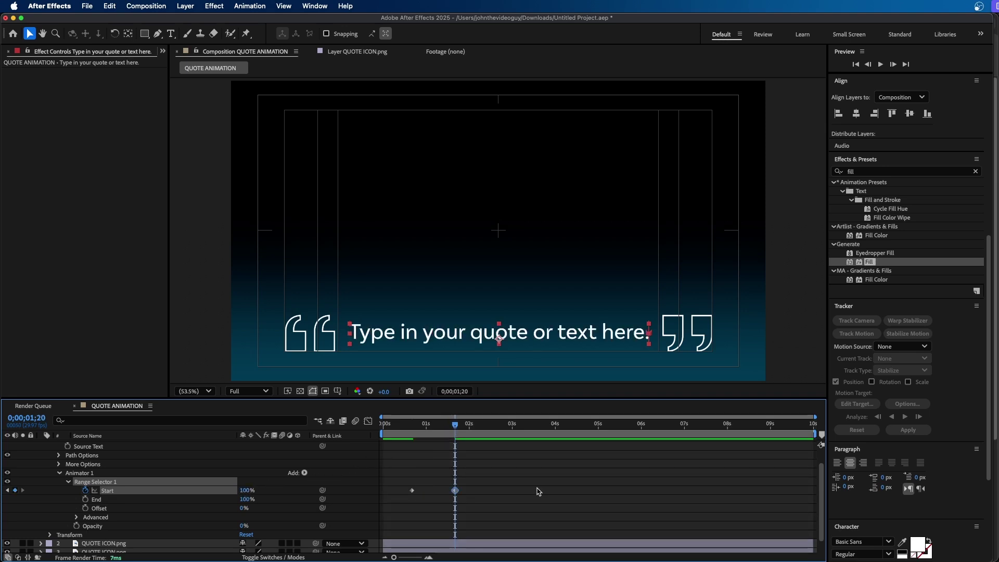
- Apply Easy Ease In to the range selector's 100% Start keyframe and Easy Ease Out to its 0% keyframe
right_click(456, 491)
mouse_move(488, 549)
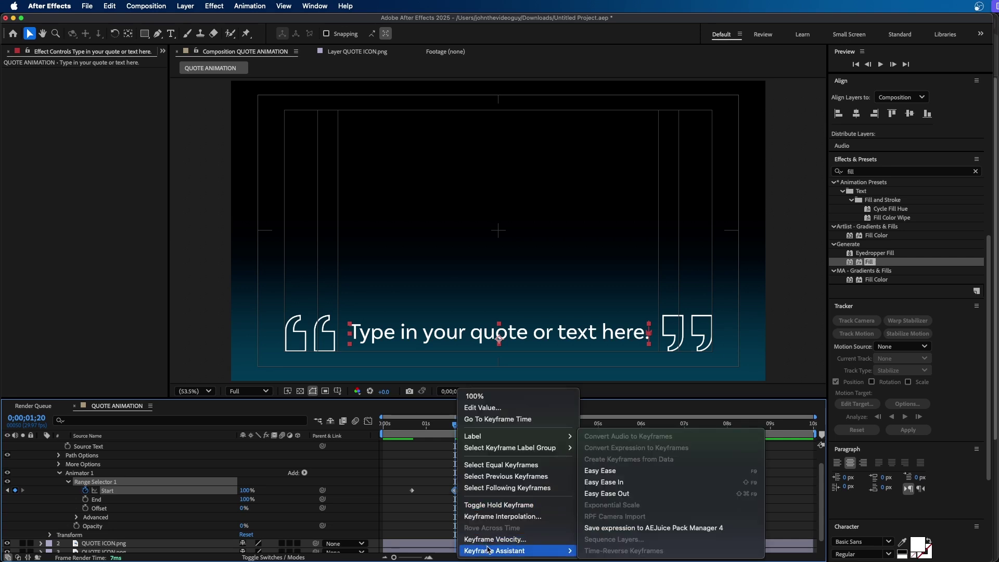
click(636, 484)
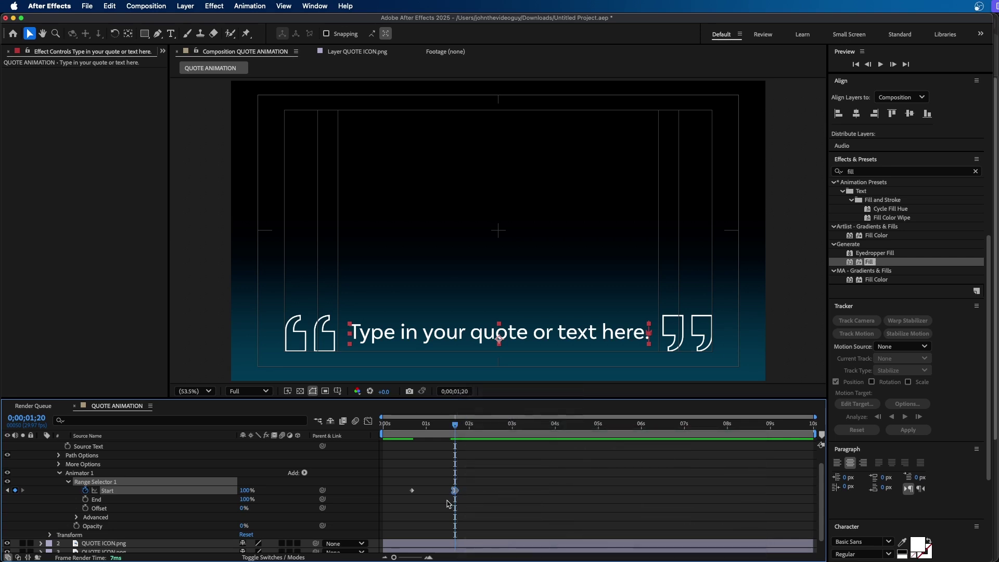
click(412, 491)
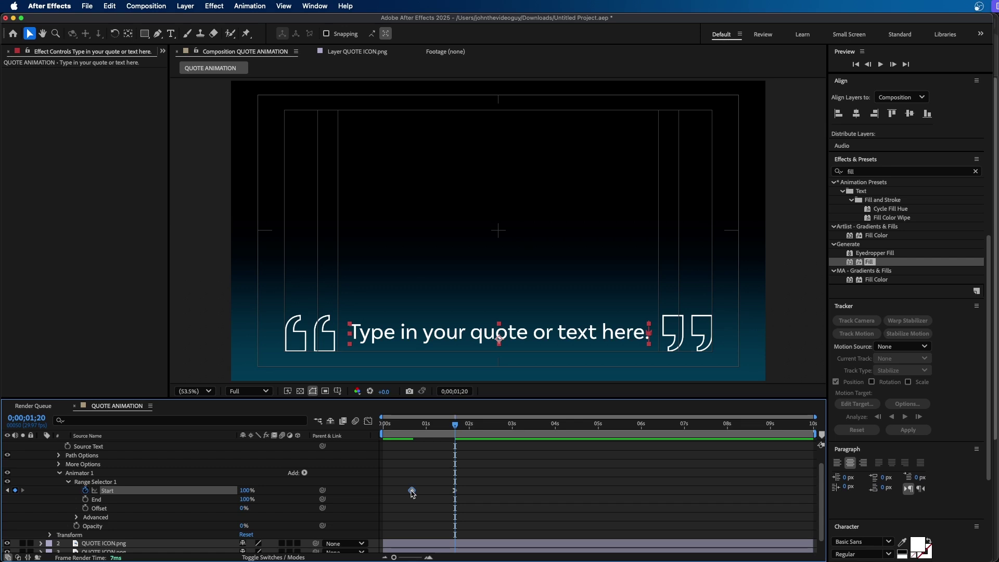
right_click(412, 492)
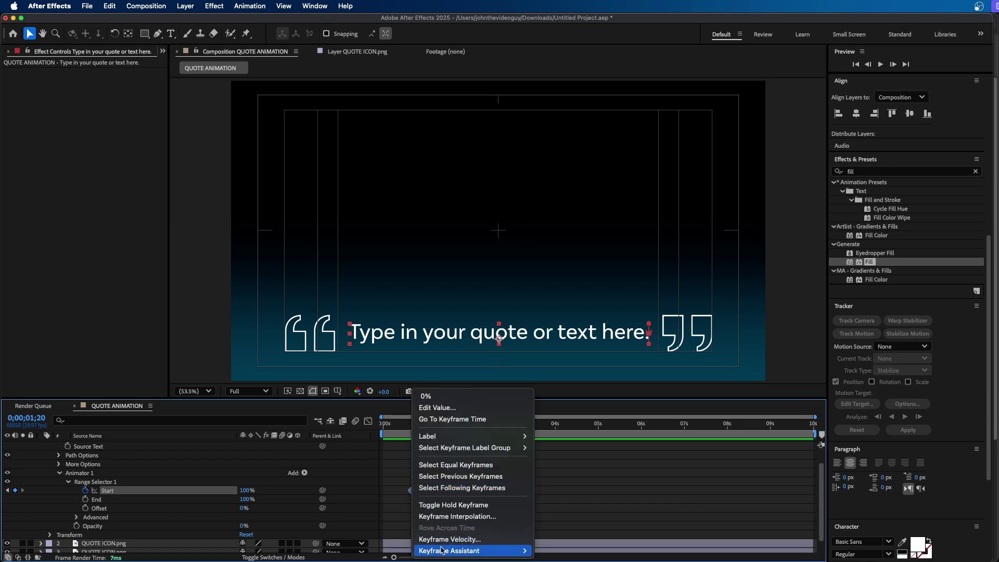
mouse_move(515, 551)
click(595, 495)
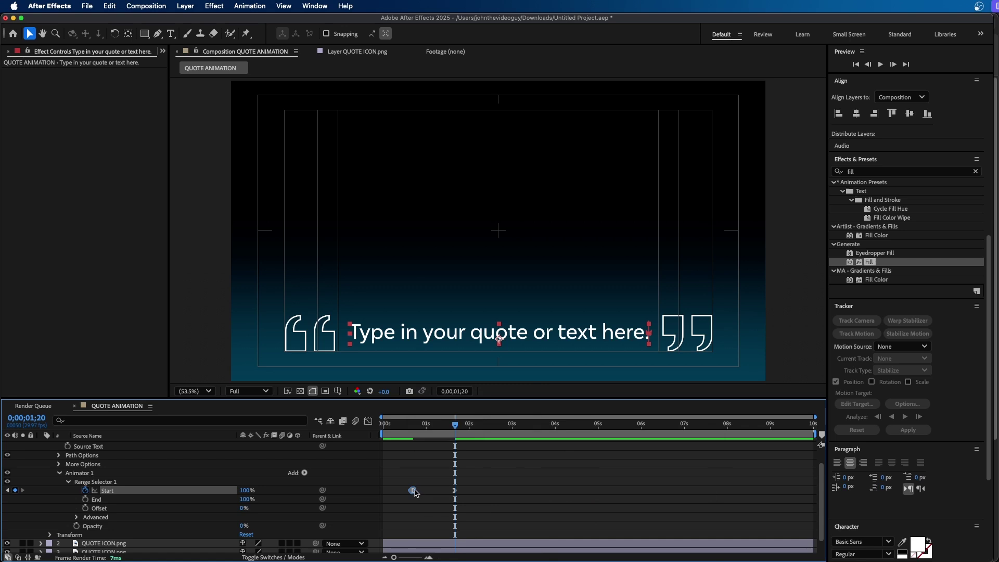
click(455, 491)
- Preview the quote text's reveal from 0;00;00;14
click(404, 428)
key(space)
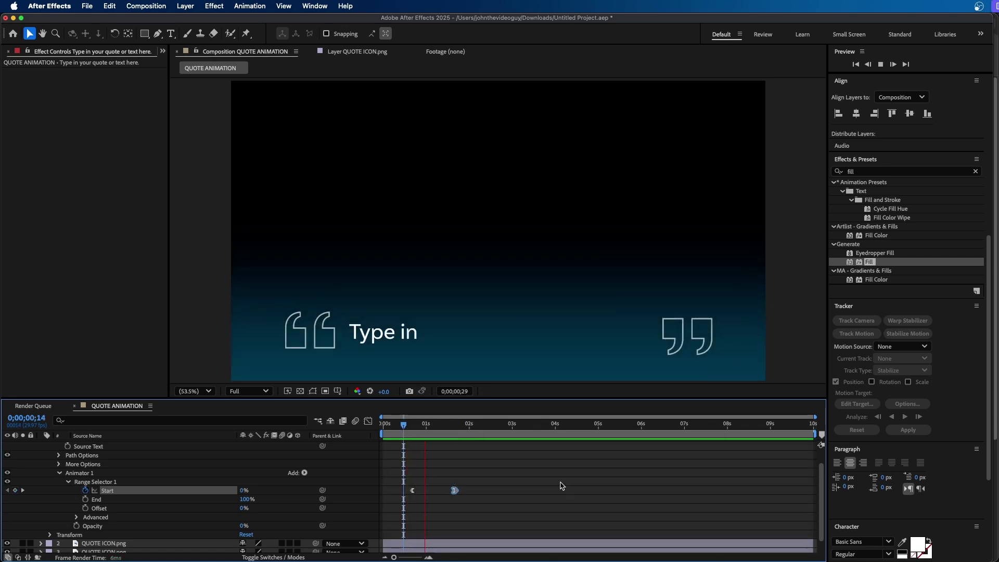
key(space)
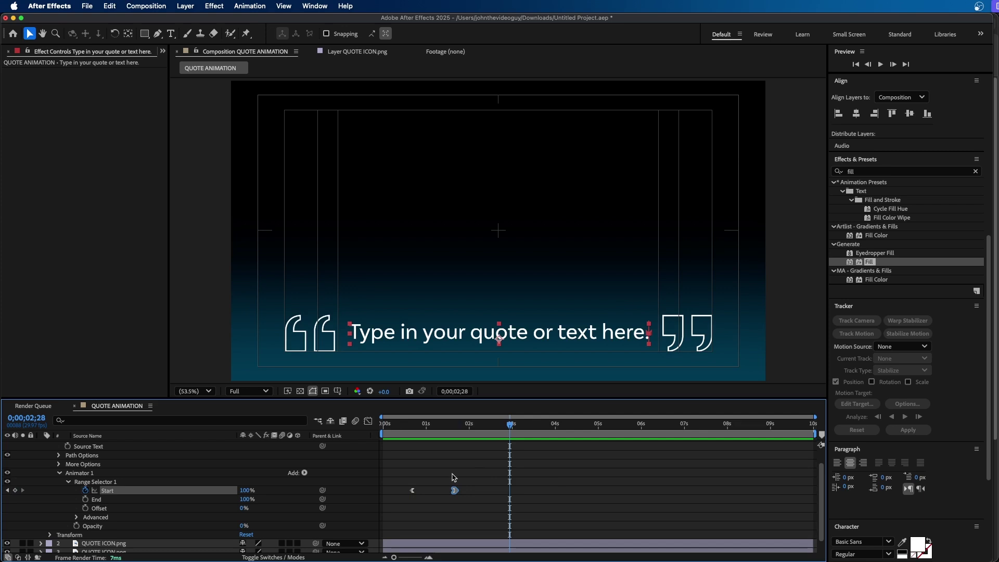
click(624, 502)
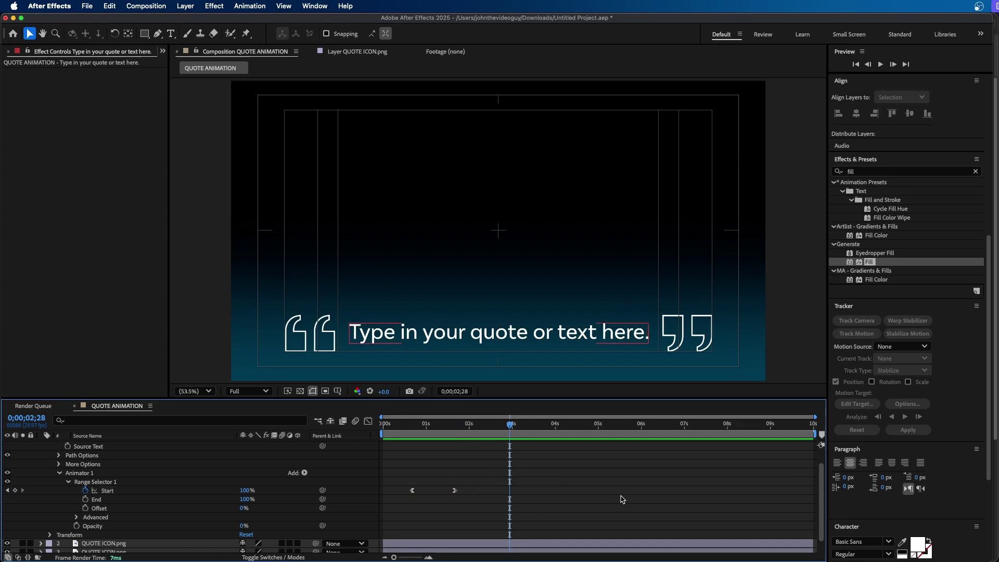
- Reveal all layers' keyframes and copy the text's two Start keyframes to 0;00;08;00
key(u)
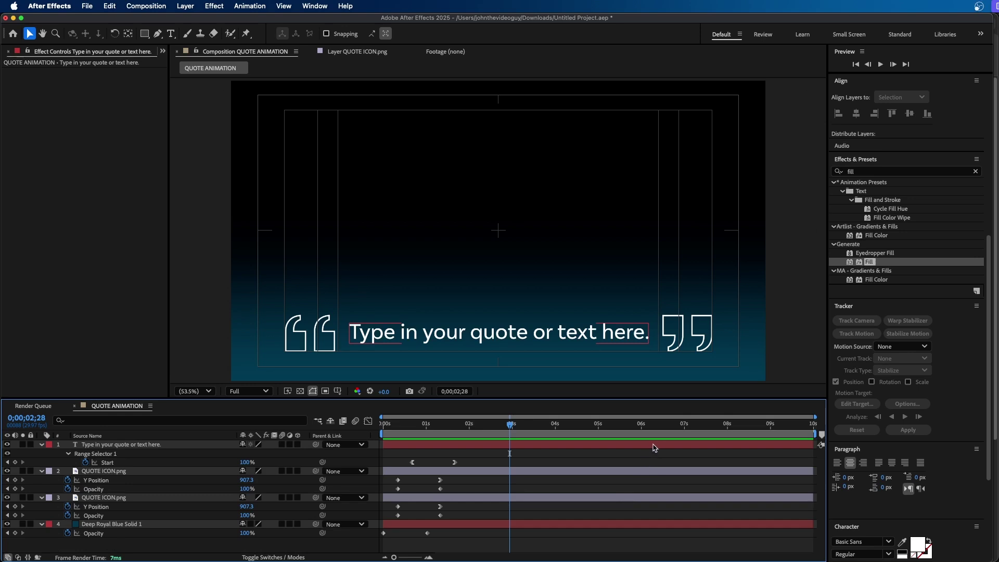
click(729, 426)
click(597, 473)
click(454, 462)
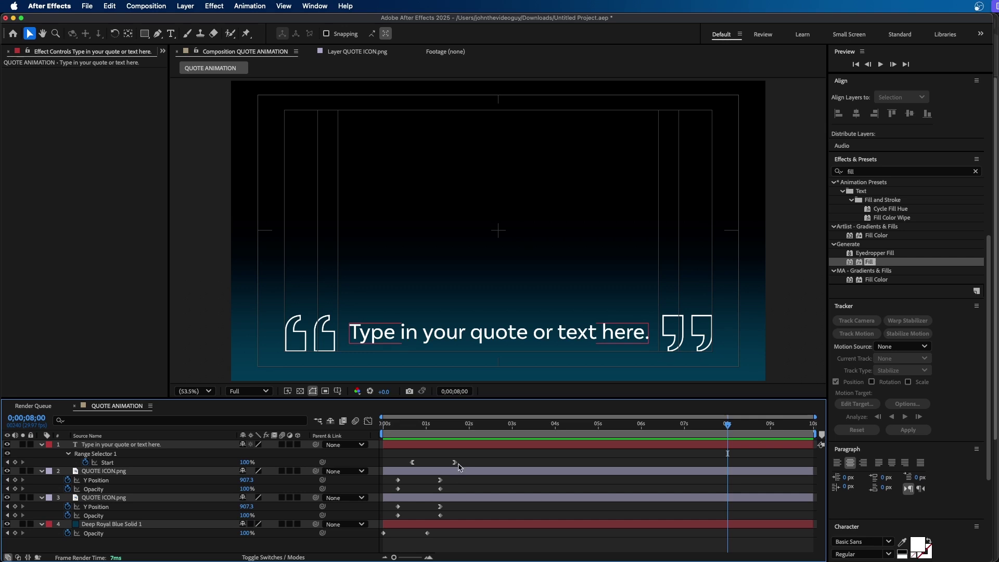
drag(467, 457, 407, 467)
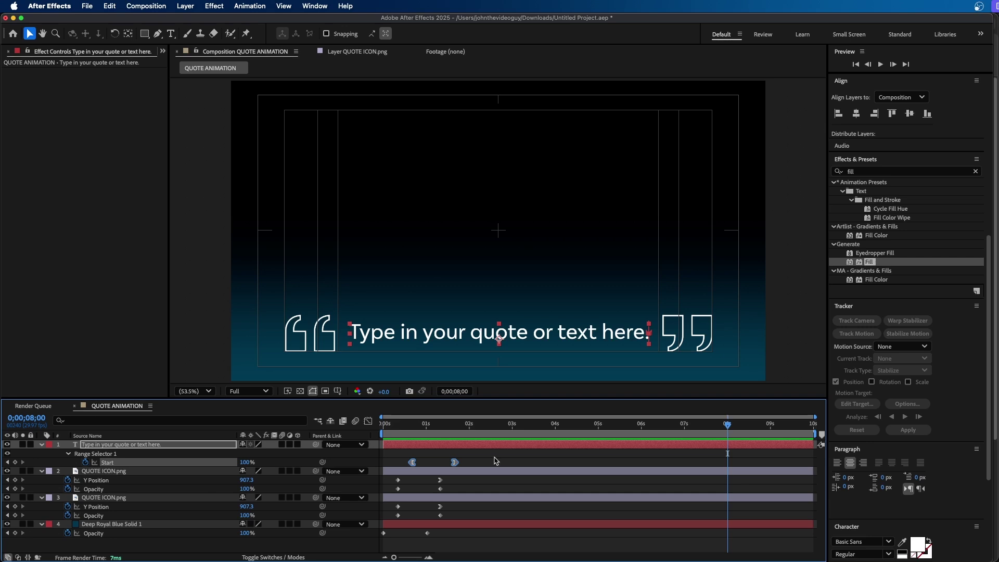
key(super+c)
key(super+v)
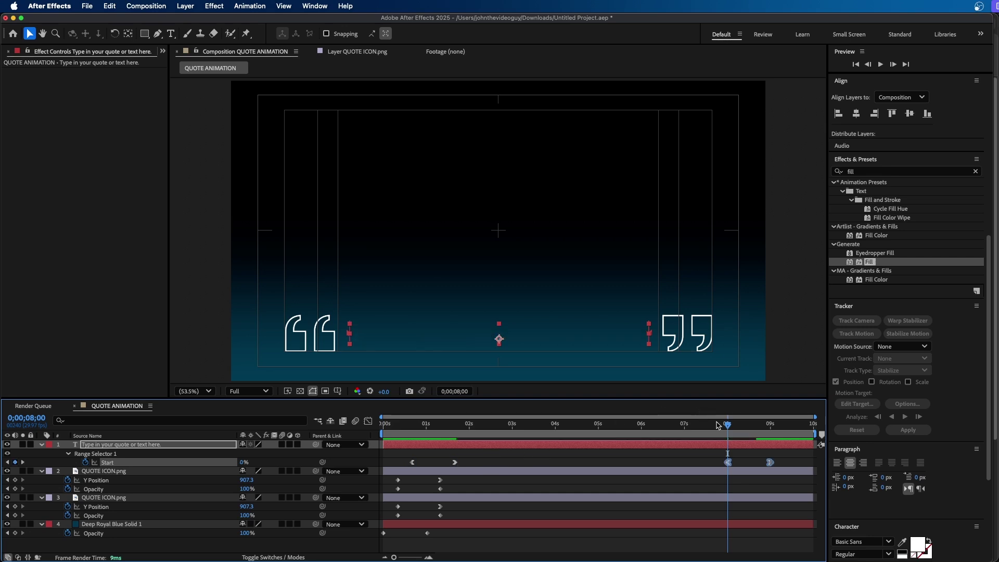
- Time-reverse the copied Start keyframes at eight seconds and preview the text's exit from 0;00;07;22
right_click(729, 463)
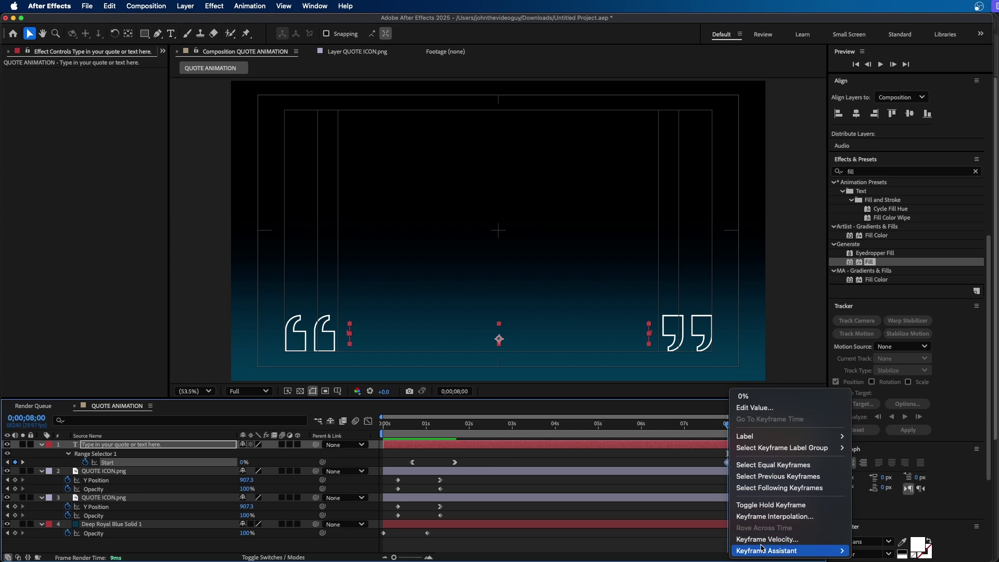
mouse_move(762, 549)
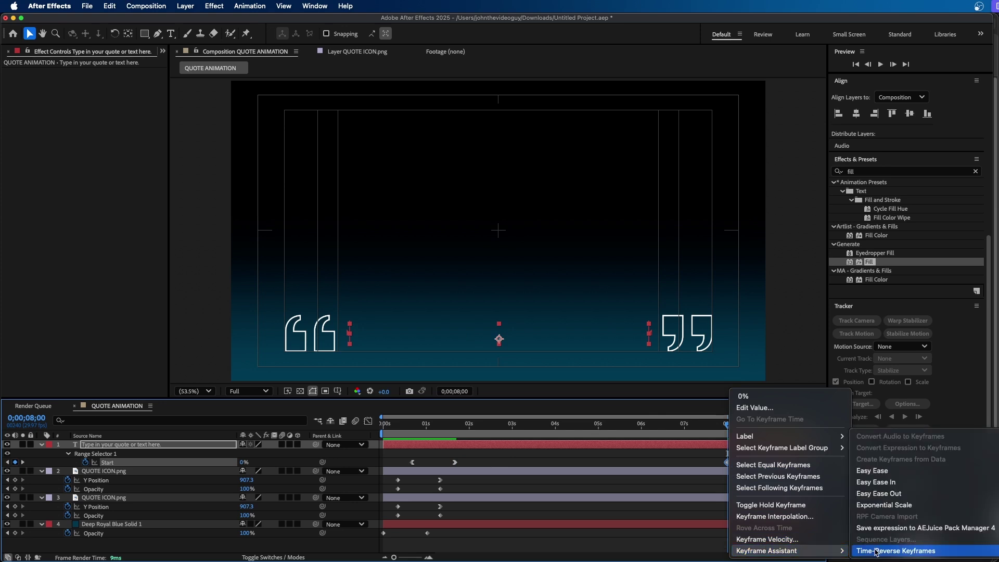
click(876, 551)
click(717, 423)
key(space)
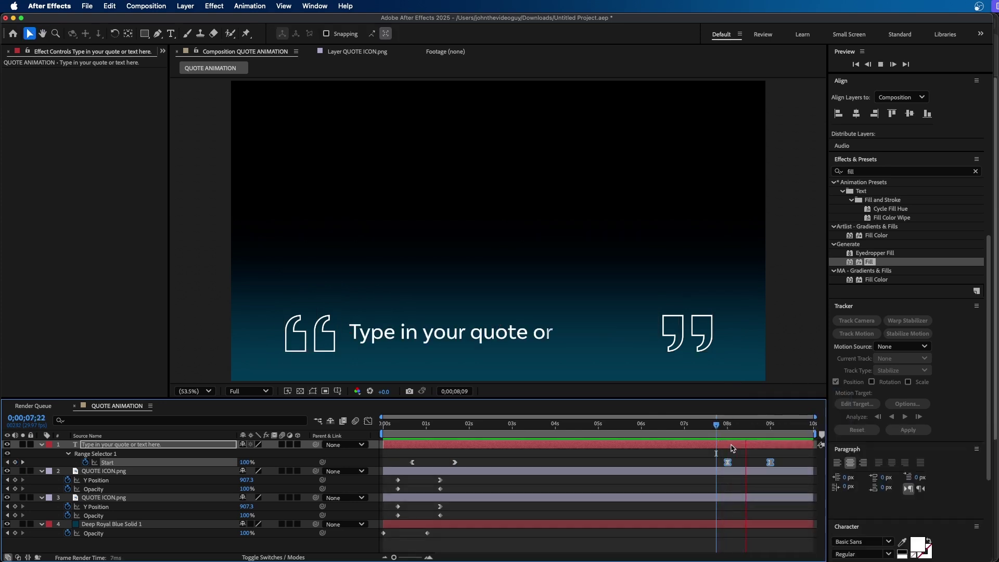
key(space)
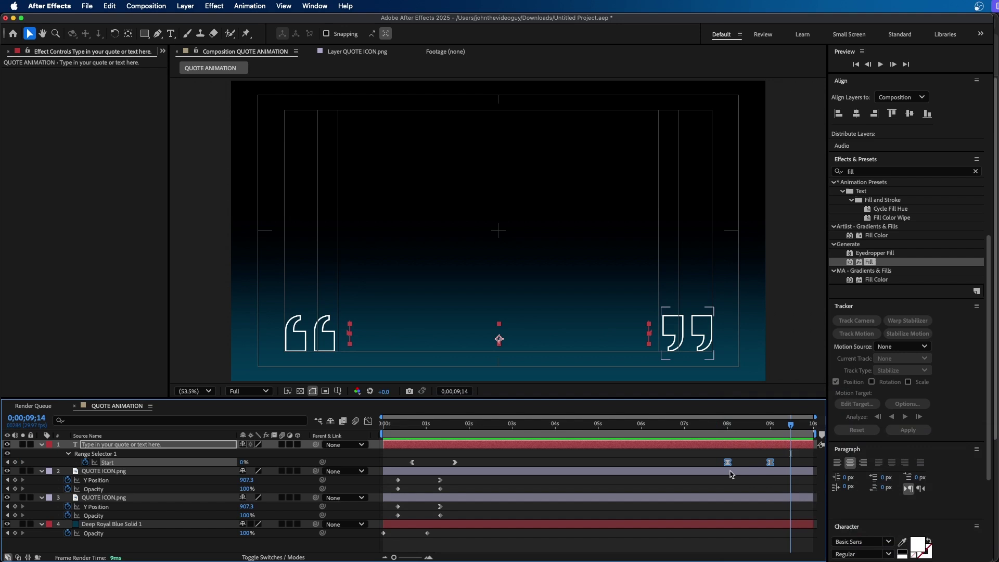
- Copy the closing quote icon's introductory Y Position and Opacity keyframes to 0;00;08;00
click(465, 503)
drag(734, 431, 722, 437)
drag(449, 478, 393, 494)
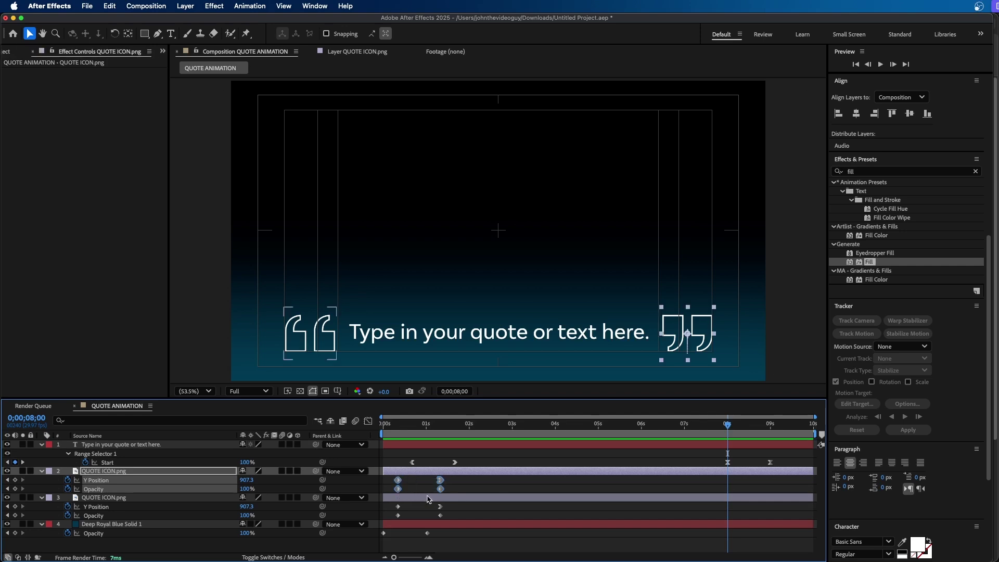
key(super+c)
key(super+v)
- Time-reverse the closing quote icon's copied keyframes at eight seconds and preview its exit from 0;00;07;21
right_click(727, 479)
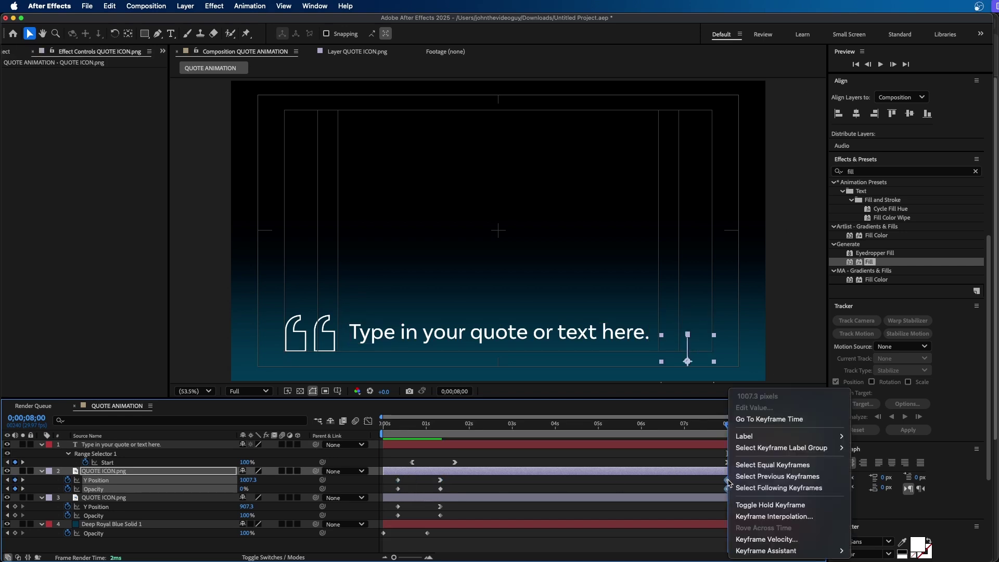
mouse_move(773, 551)
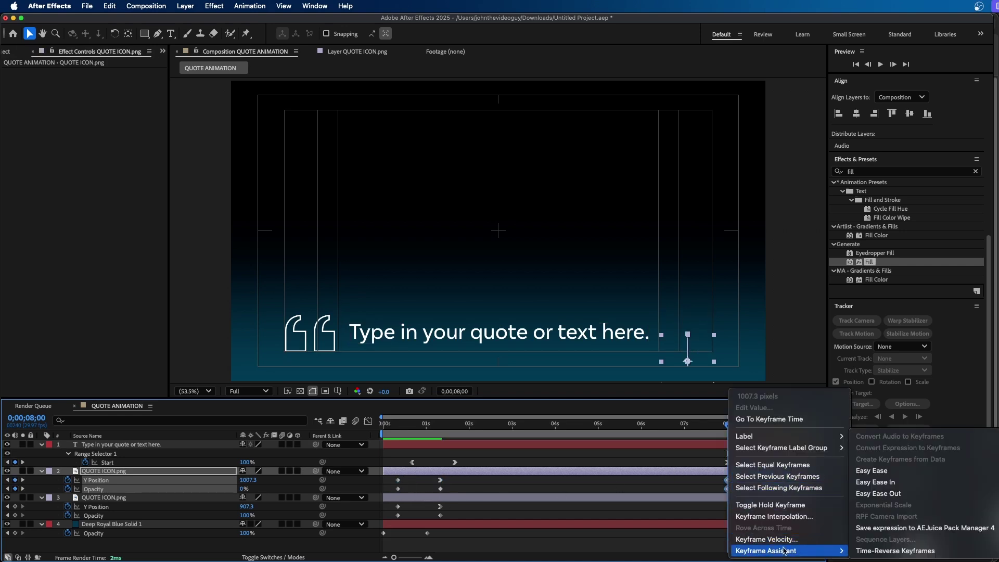
click(880, 546)
key(space)
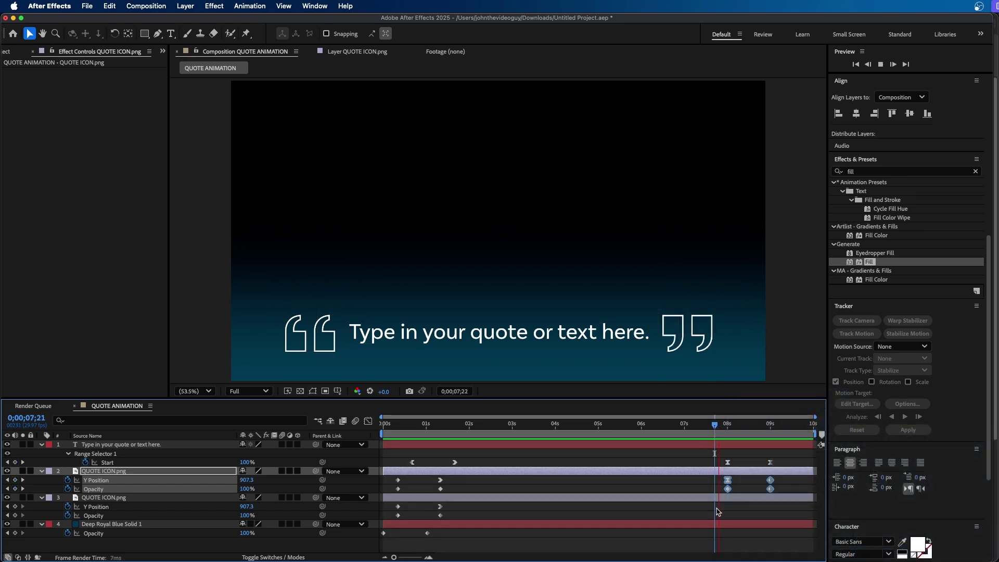
key(space)
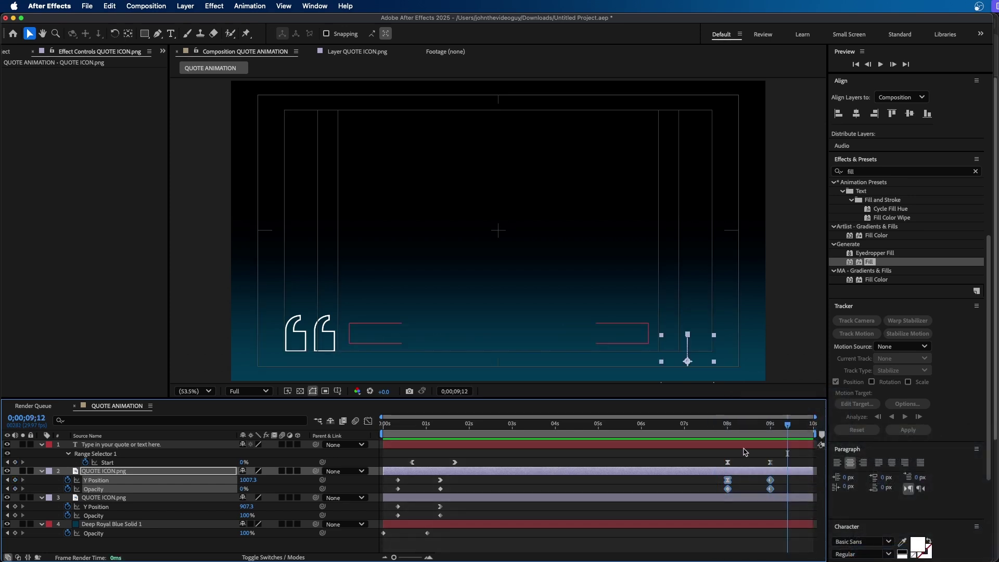
- Copy the opening quote icon's Y Position and Opacity keyframes to 0;00;08;00 and time-reverse the copies
click(727, 424)
click(454, 508)
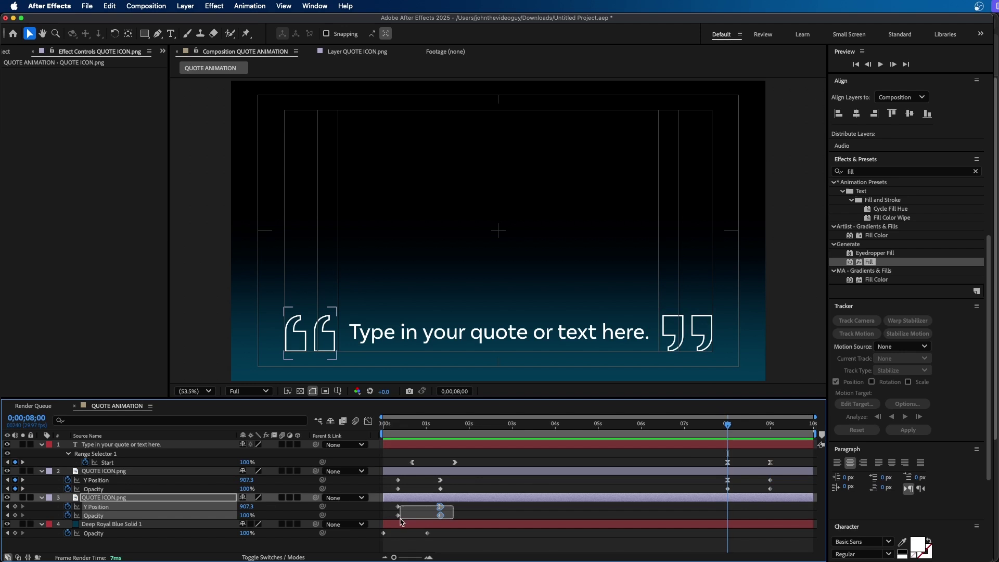
key(cmd+v)
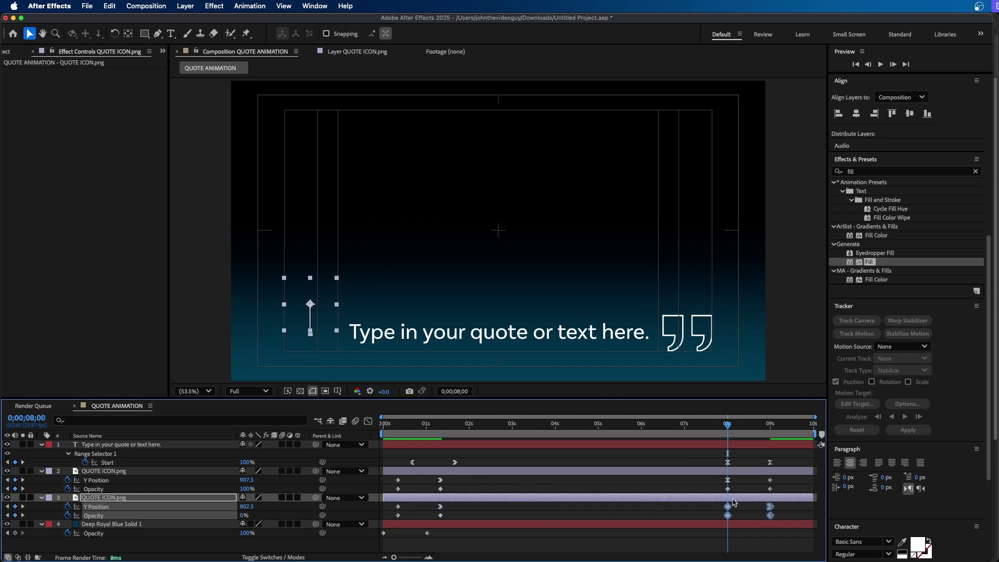
right_click(728, 506)
mouse_move(783, 549)
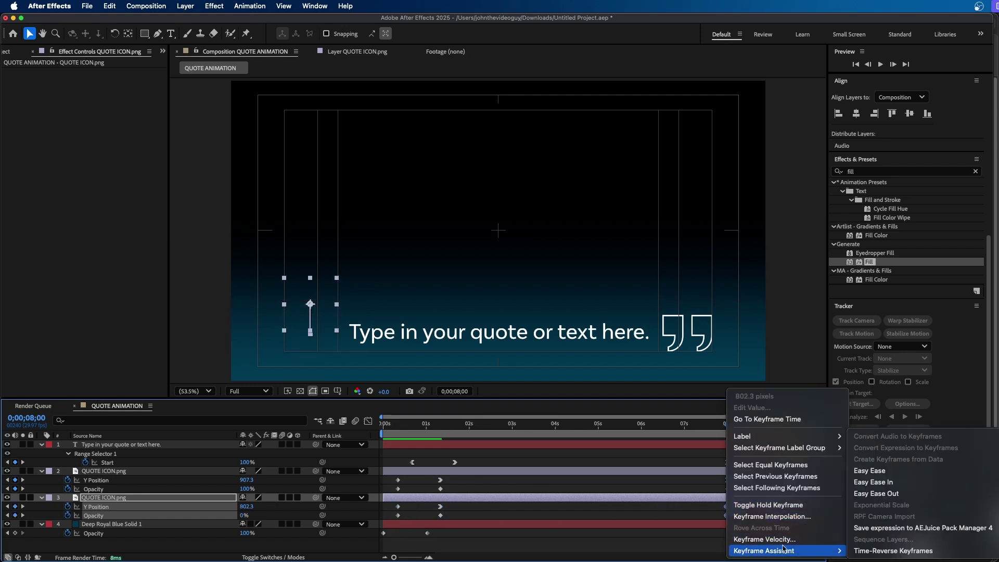
click(893, 550)
- Copy the Deep Royal Blue Solid 1 layer's two Opacity keyframes to 0;00;08;00
click(431, 535)
drag(431, 535, 383, 543)
key(super+v)
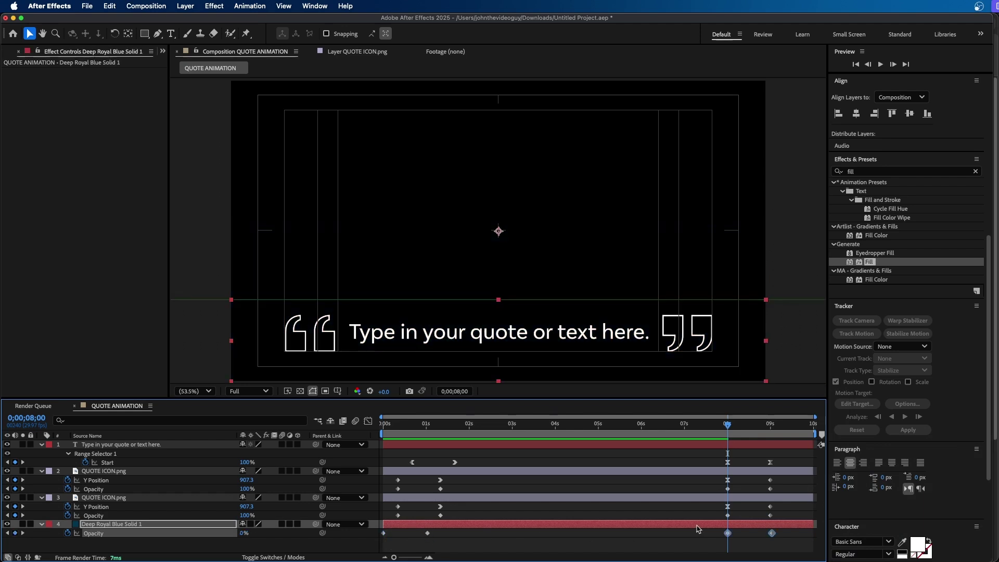
- Time-reverse the blue solid's copied Opacity keyframes and preview the whole exit animation from 0;00;07;17
right_click(728, 533)
mouse_move(742, 550)
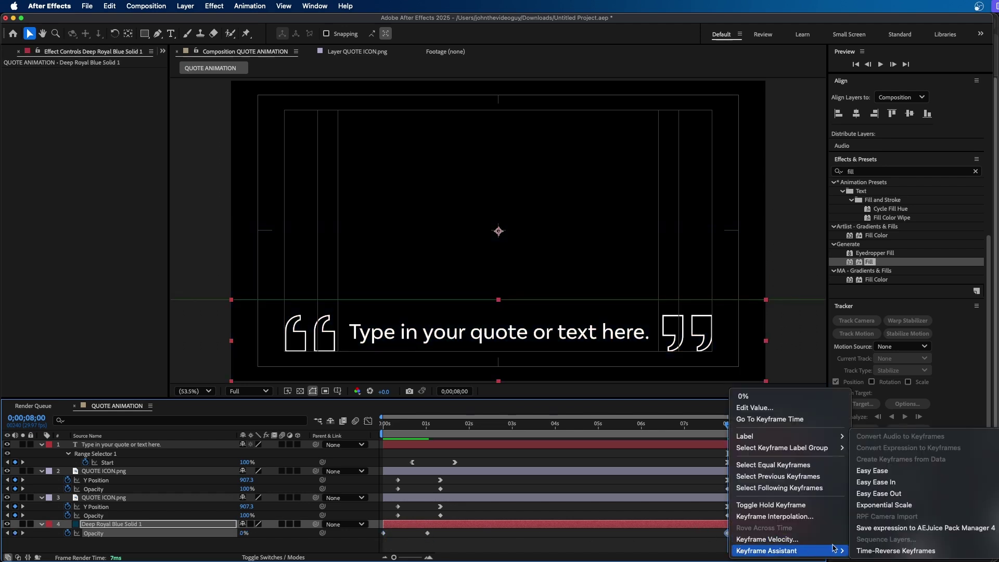
click(858, 553)
click(709, 425)
key(space)
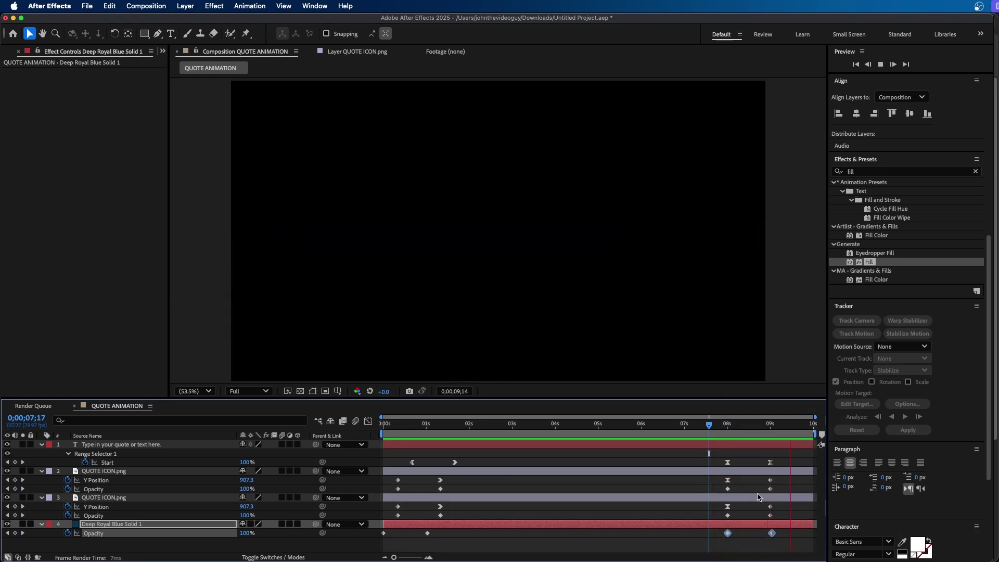